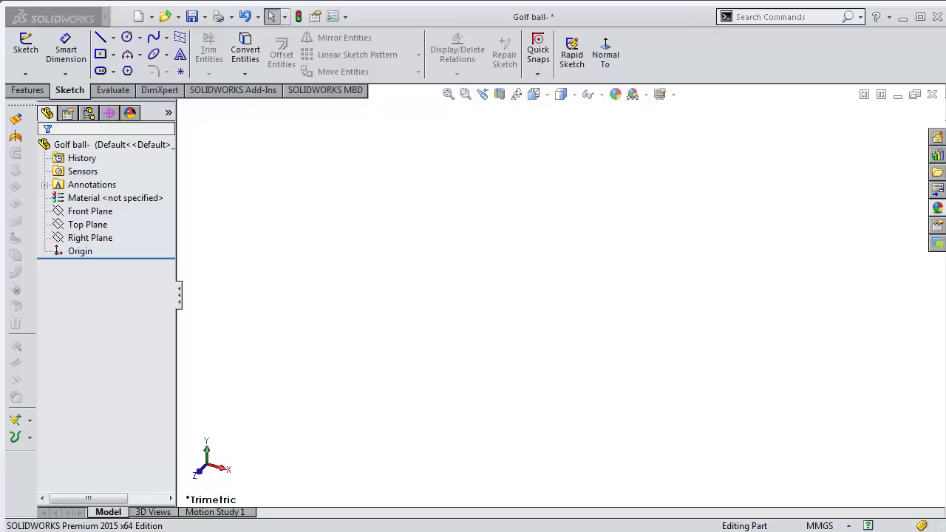
# Start a sketch on the Front Plane and draw a three-point quarter arc beside the origin
pyautogui.click(110, 211)
pyautogui.click(100, 190)
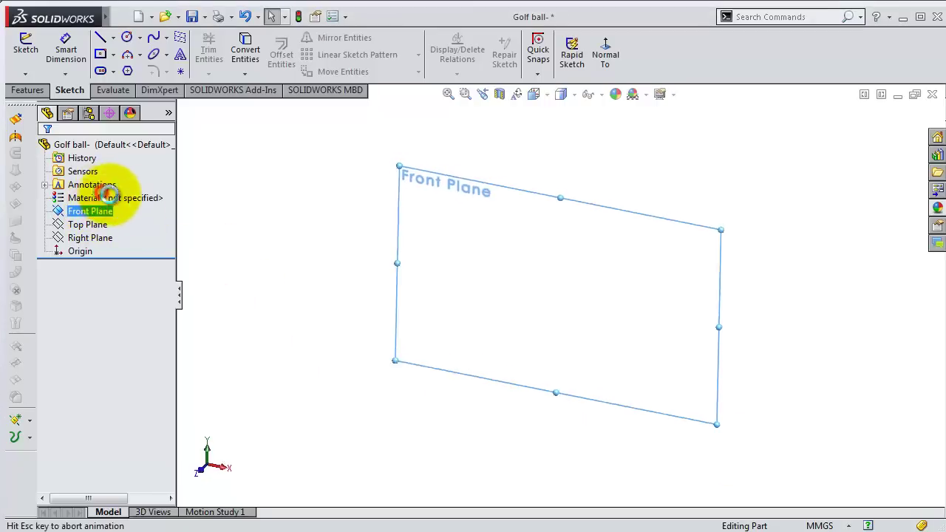
pyautogui.click(128, 59)
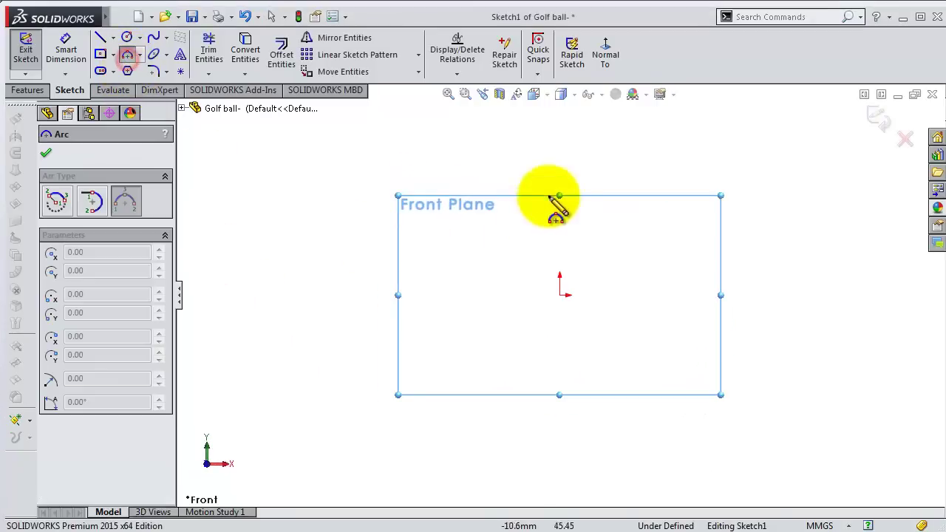
pyautogui.click(561, 153)
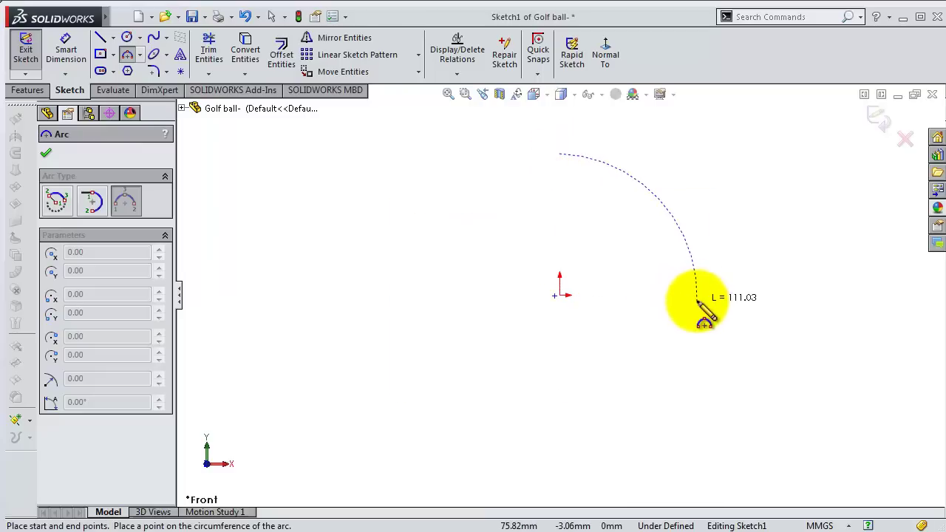
pyautogui.click(701, 296)
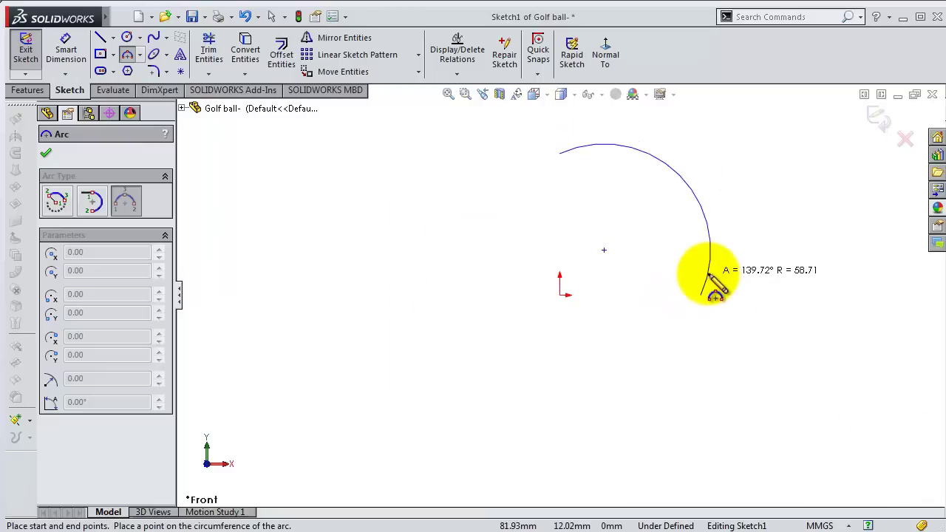
pyautogui.click(695, 277)
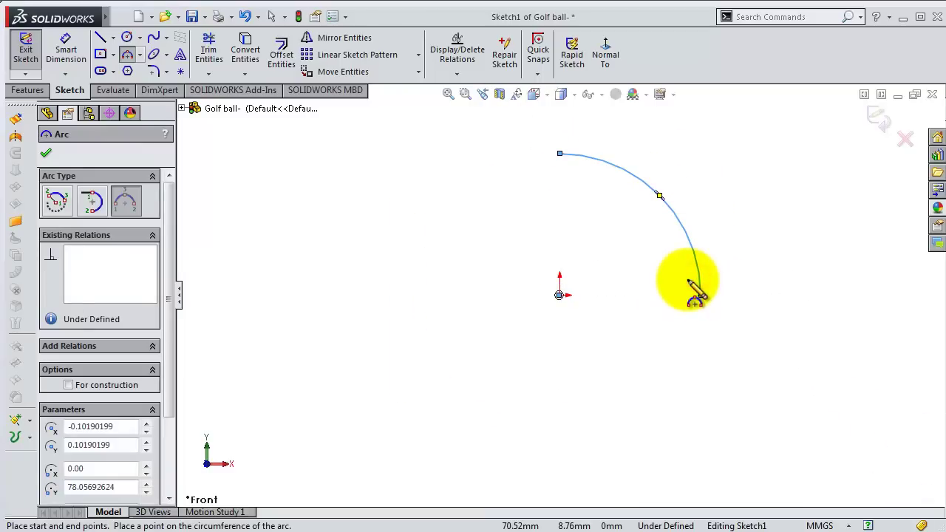
pyautogui.press('Escape')
# Close the arc with a vertical line and a horizontal line meeting at the origin
pyautogui.press('s')
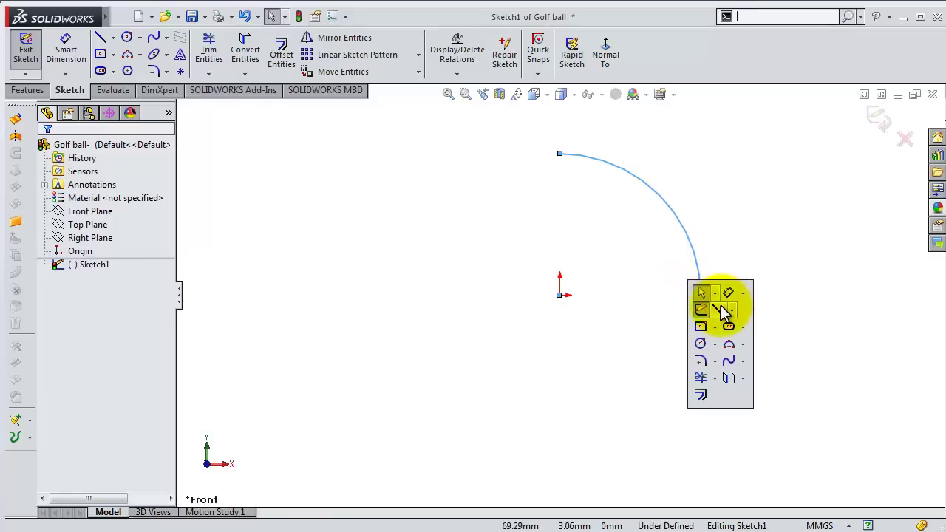
pyautogui.click(718, 309)
pyautogui.click(560, 154)
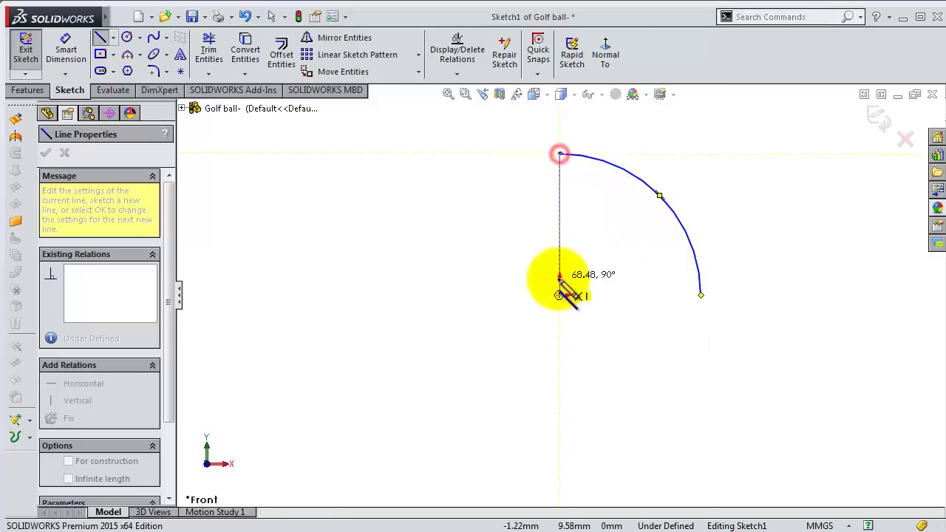
pyautogui.click(560, 294)
pyautogui.doubleClick(700, 295)
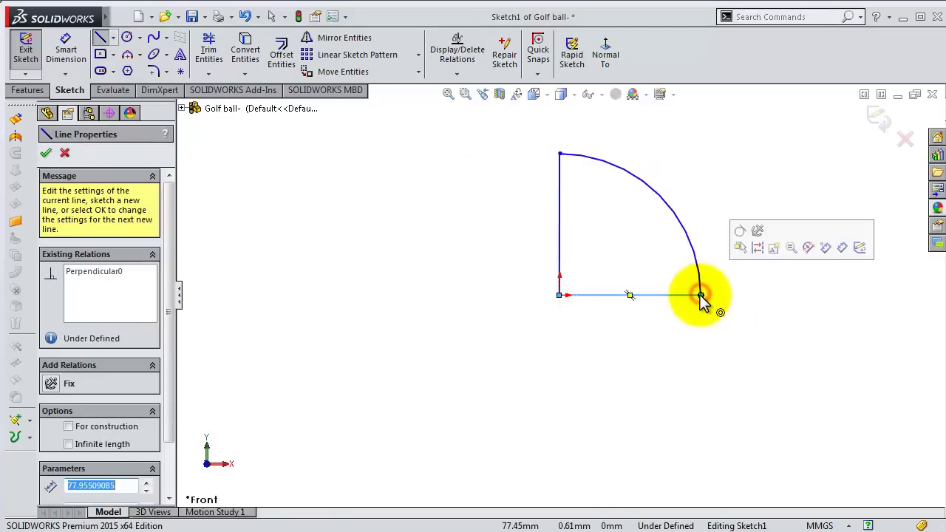
# Give the quarter arc a radius dimension of 21.35 mm
pyautogui.press('s')
pyautogui.click(741, 311)
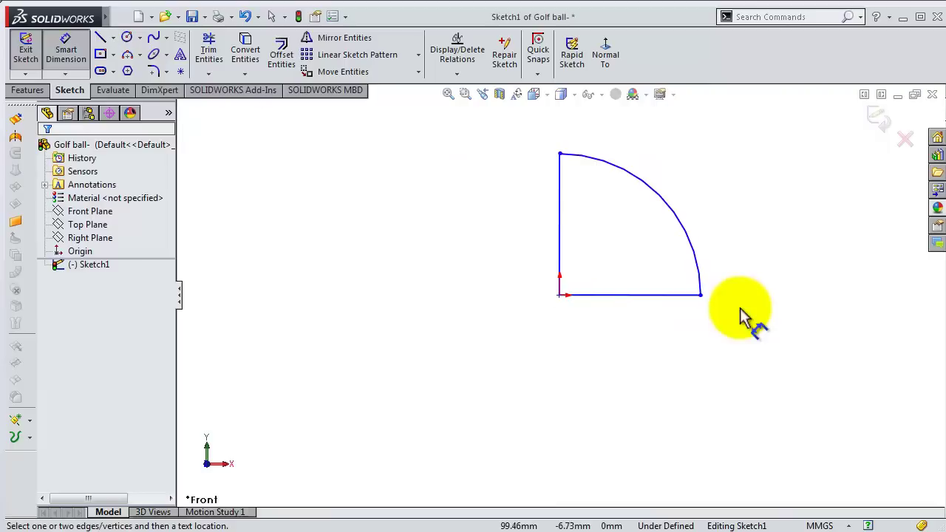
pyautogui.click(698, 269)
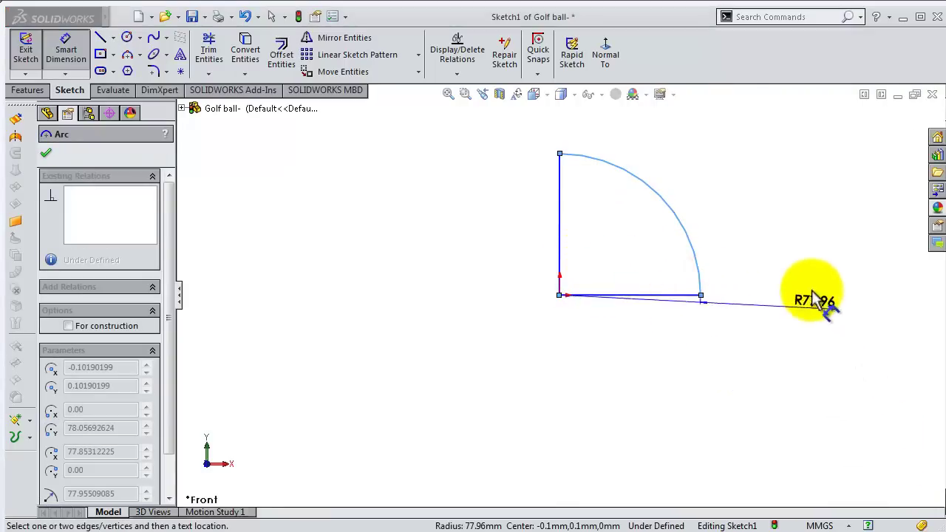
pyautogui.click(806, 249)
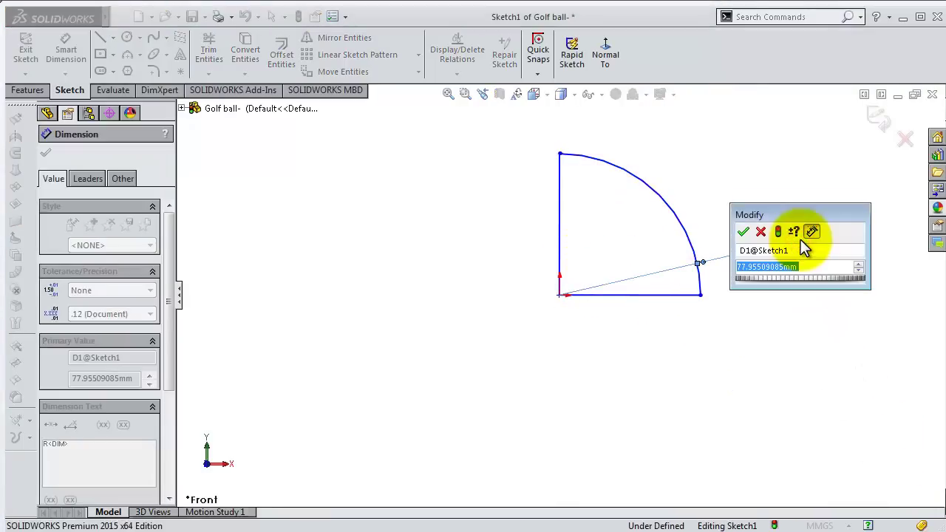
pyautogui.write('2')
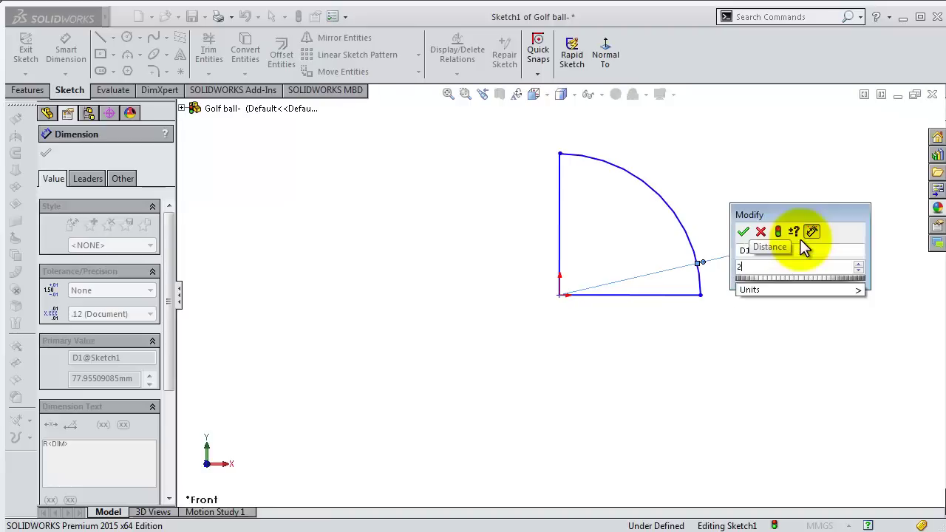
pyautogui.write('1')
pyautogui.write('.35')
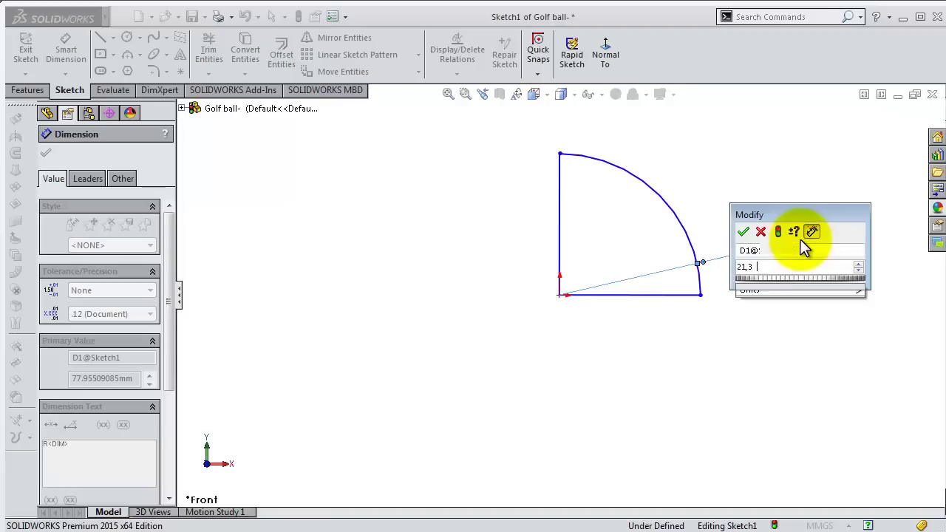
pyautogui.press('Return')
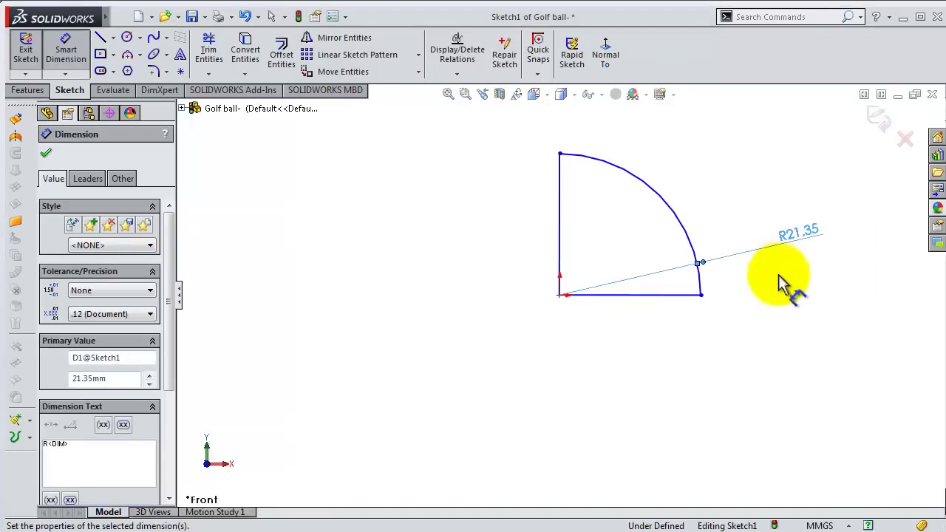
# Apply a Vertical relation to the profile's left line
pyautogui.click(764, 285)
pyautogui.scroll(-3, 762, 299)
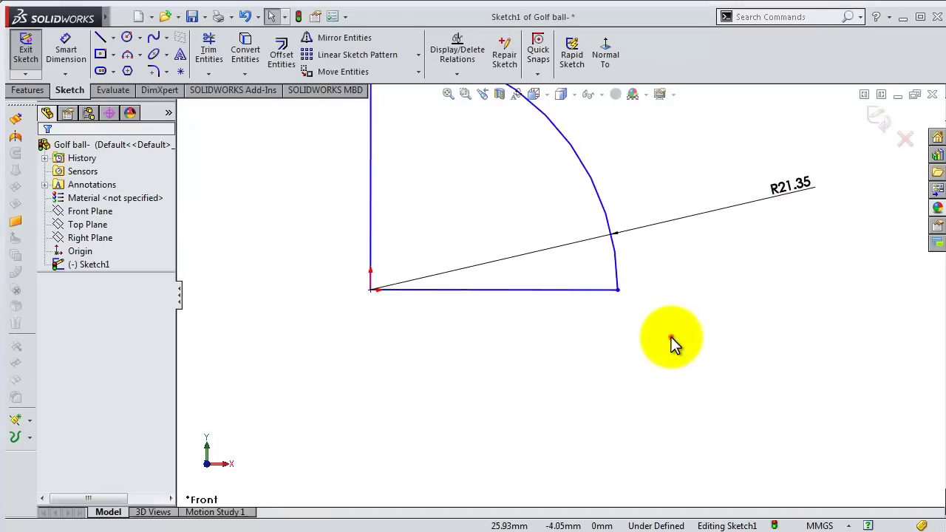
pyautogui.click(581, 289)
pyautogui.click(623, 222)
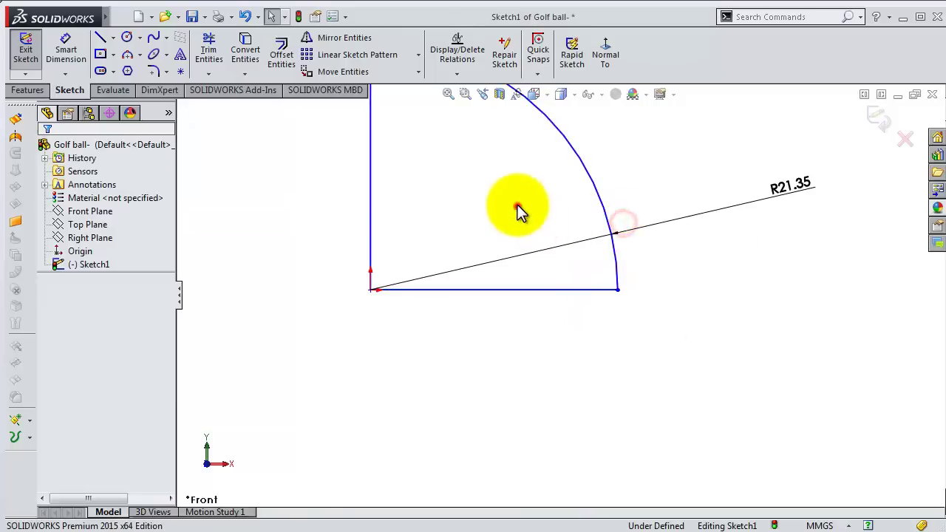
pyautogui.click(372, 199)
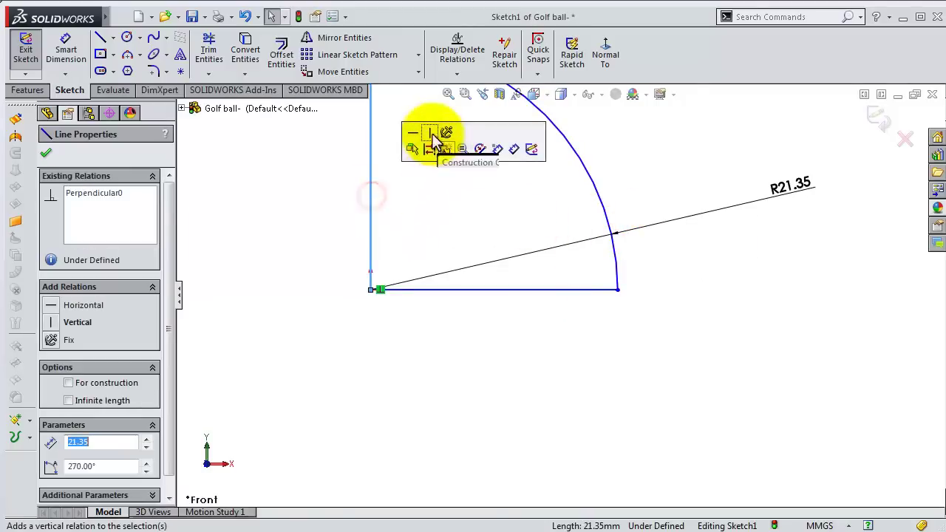
pyautogui.click(427, 135)
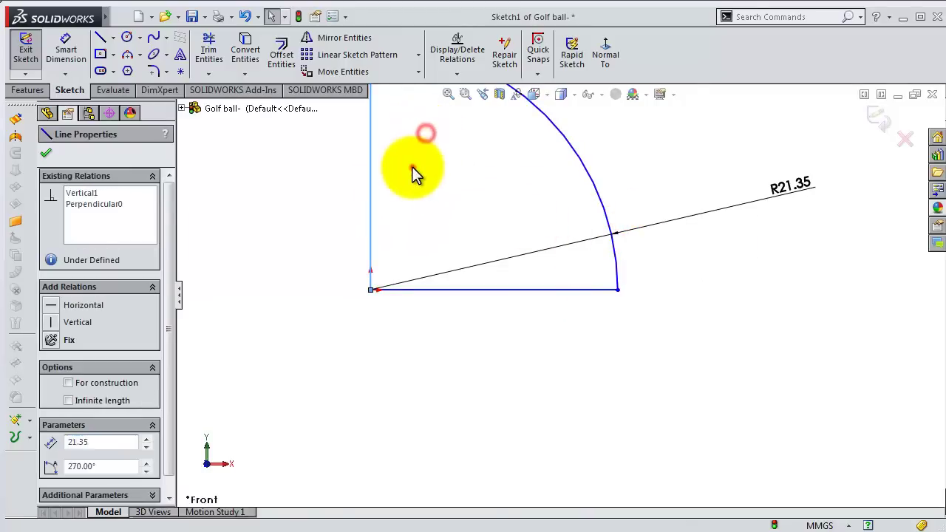
pyautogui.click(412, 167)
# Make the profile's corner point coincident with the origin, fully defining the sketch
pyautogui.scroll(-2, 400, 232)
pyautogui.scroll(-2, 399, 334)
pyautogui.scroll(-2, 396, 341)
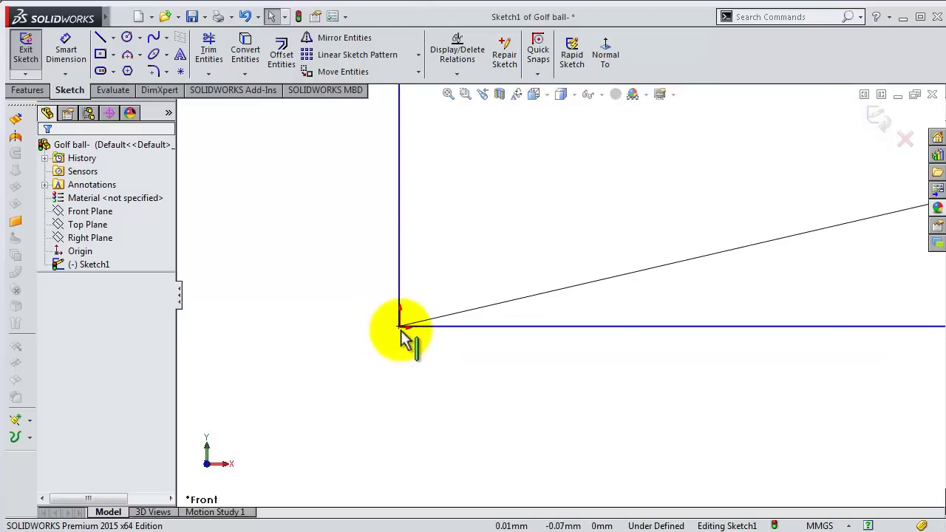
pyautogui.moveTo(399, 327)
pyautogui.mouseDown()
pyautogui.moveTo(422, 336)
pyautogui.moveTo(481, 291)
pyautogui.moveTo(416, 362)
pyautogui.moveTo(427, 352)
pyautogui.mouseUp()
pyautogui.click(413, 336)
pyautogui.keyDown('ctrl'); pyautogui.click(389, 312); pyautogui.keyUp('ctrl')
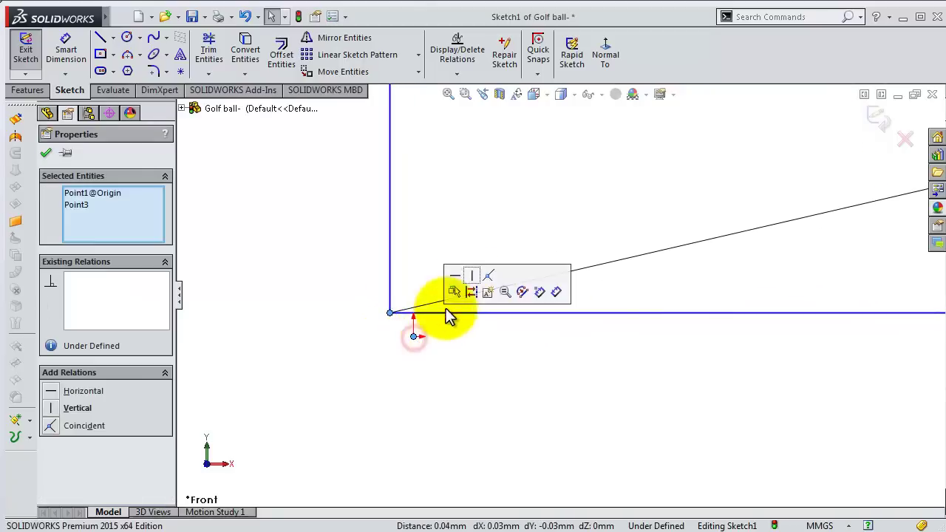
pyautogui.click(488, 277)
pyautogui.click(490, 242)
pyautogui.moveTo(542, 258)
pyautogui.keyDown('ctrl'); pyautogui.mouseDown(button='middle')
pyautogui.moveTo(637, 269)
pyautogui.moveTo(660, 260)
pyautogui.mouseUp(button='middle'); pyautogui.keyUp('ctrl')
pyautogui.scroll(2, 660, 260)
pyautogui.scroll(3, 650, 237)
pyautogui.scroll(-2, 628, 221)
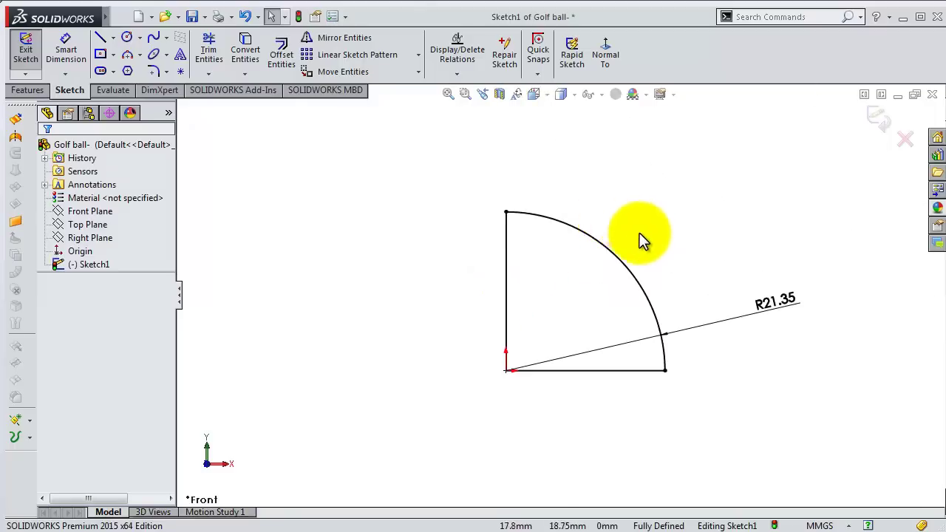
# Revolve the quarter-circle 360° about its vertical line to create the Revolve1 hemisphere
pyautogui.click(22, 91)
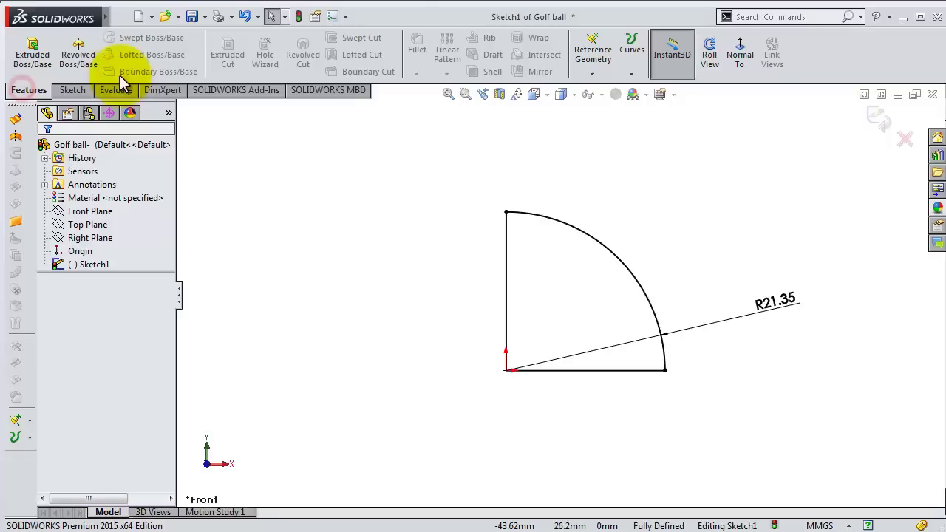
pyautogui.click(78, 55)
pyautogui.click(355, 207)
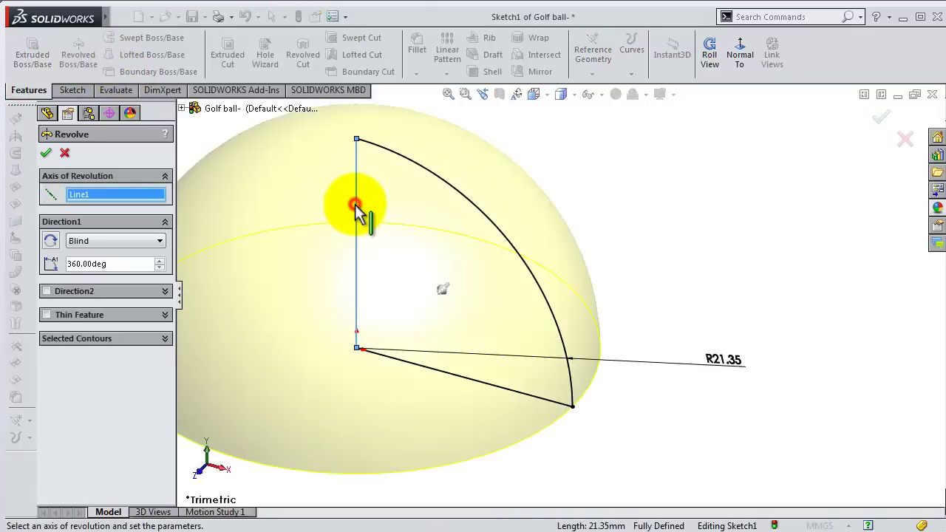
pyautogui.click(45, 153)
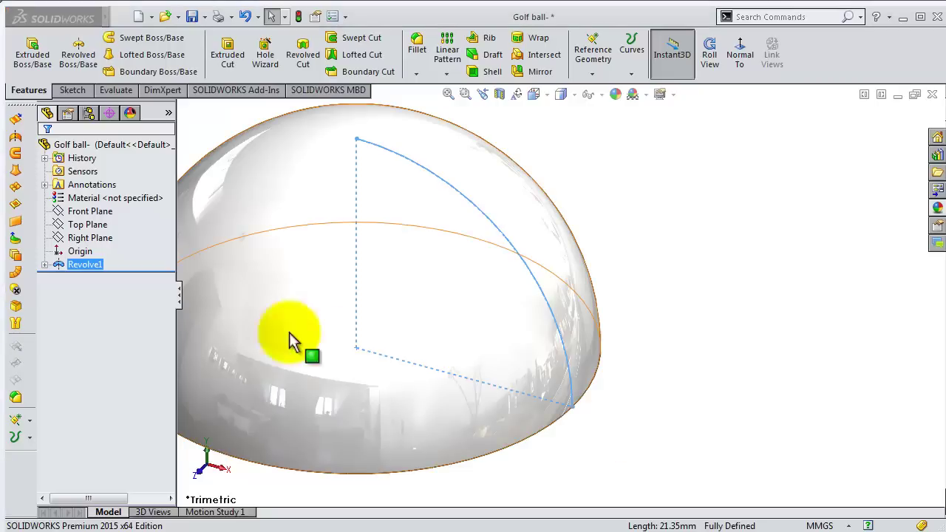
pyautogui.click(104, 221)
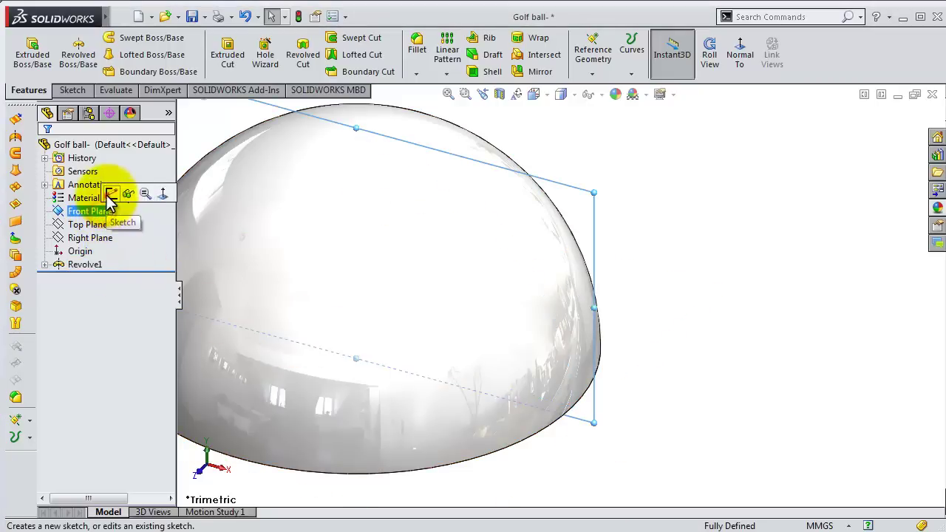
# Start Sketch2 on the Front Plane and convert the hemisphere's silhouette into a construction arc
pyautogui.click(111, 194)
pyautogui.click(600, 59)
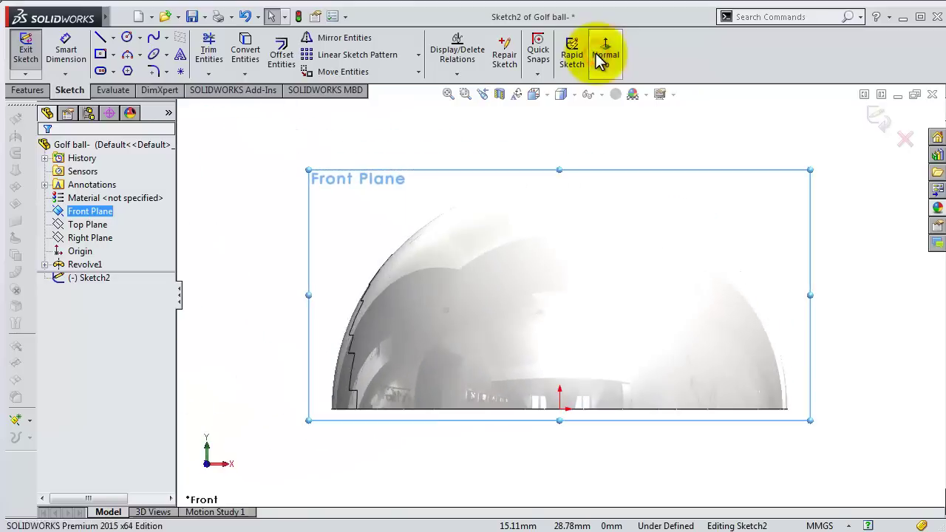
pyautogui.scroll(-2, 551, 125)
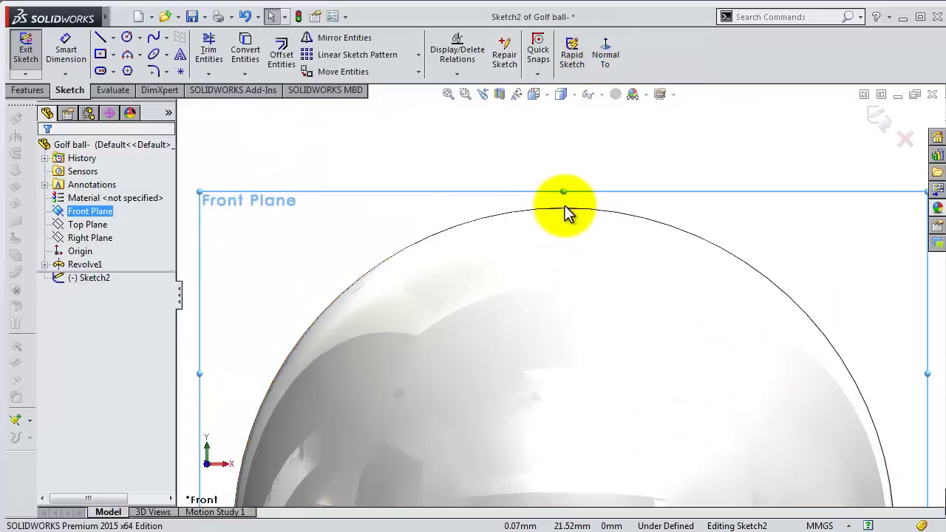
pyautogui.click(565, 214)
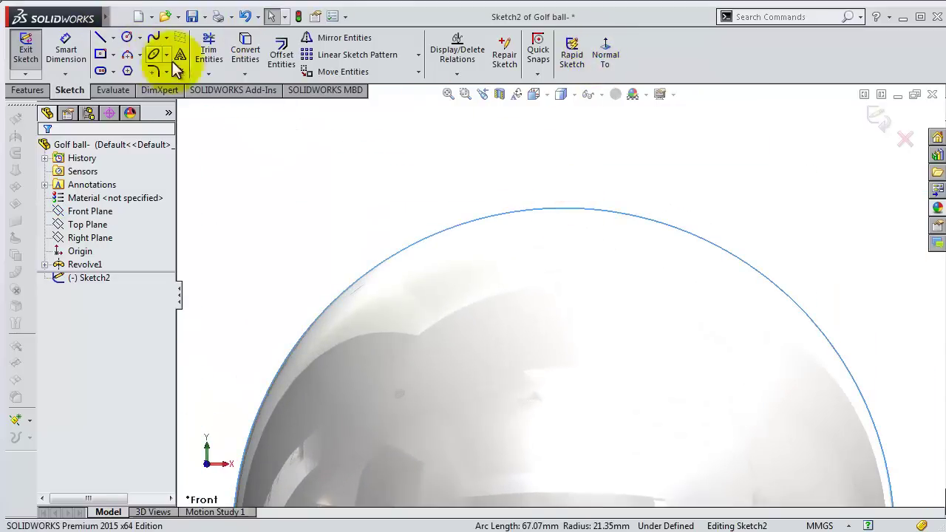
pyautogui.click(244, 59)
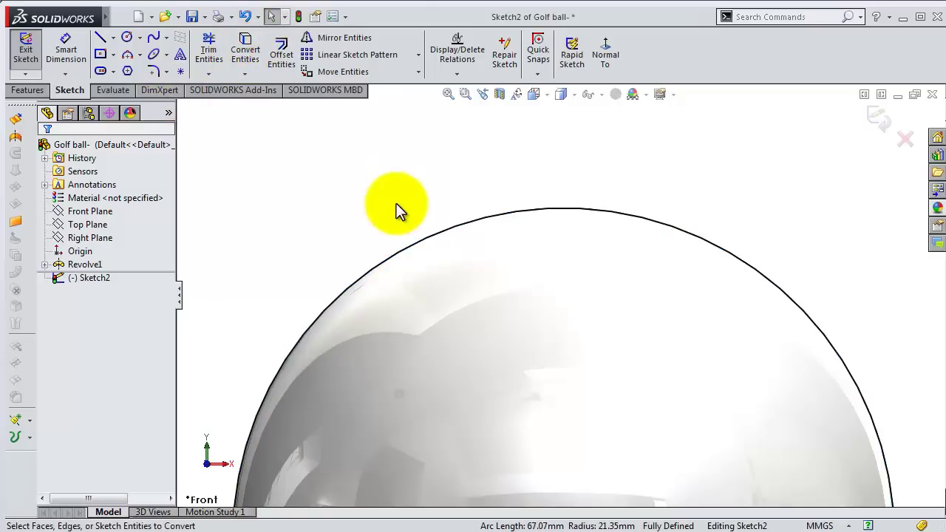
pyautogui.click(423, 236)
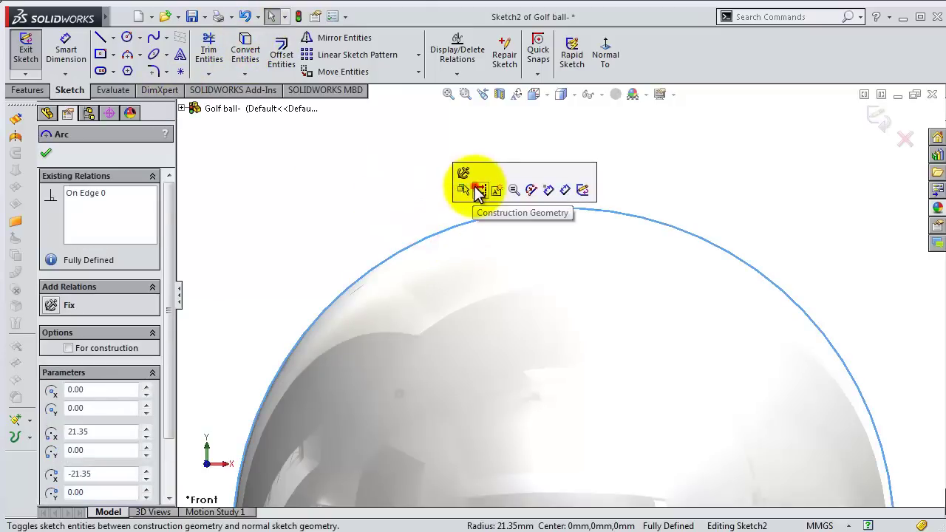
pyautogui.click(477, 190)
pyautogui.press('f')
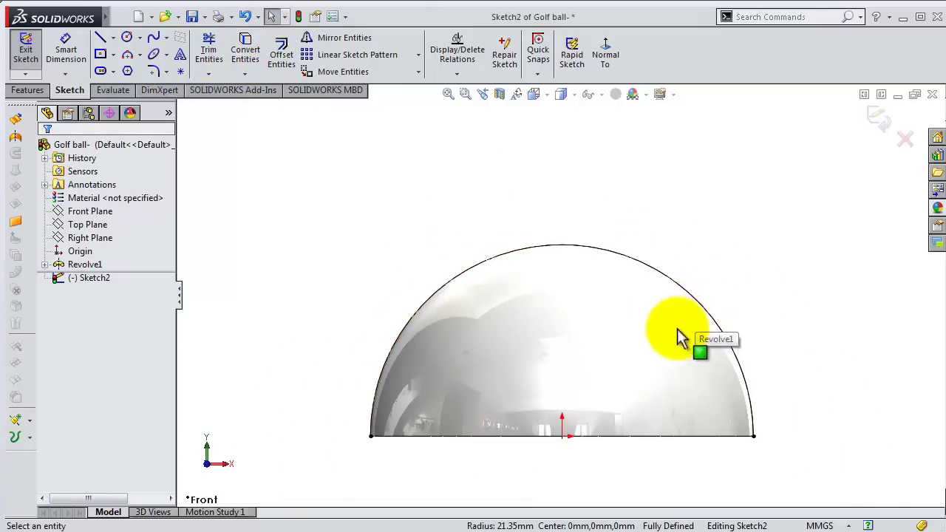
# Draw a vertical centerline from the origin up to the top of the outline
pyautogui.click(113, 38)
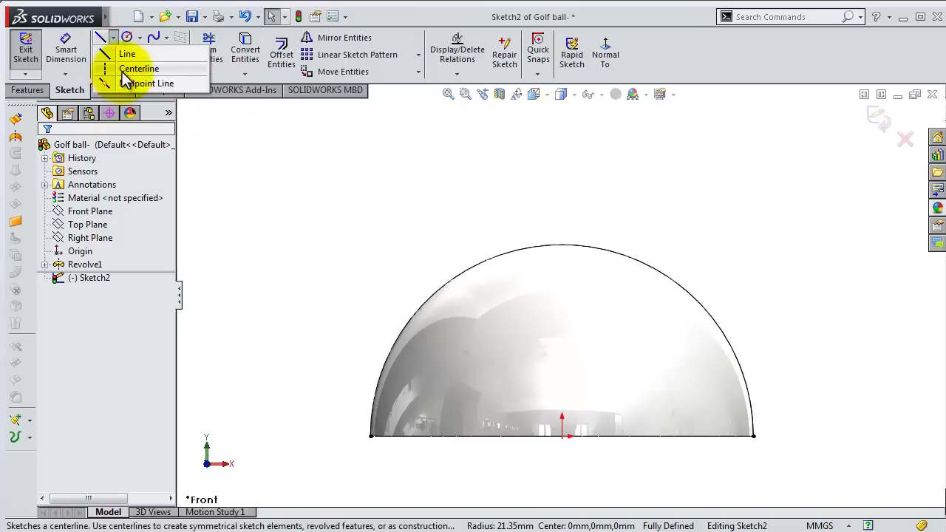
pyautogui.click(123, 70)
pyautogui.click(562, 436)
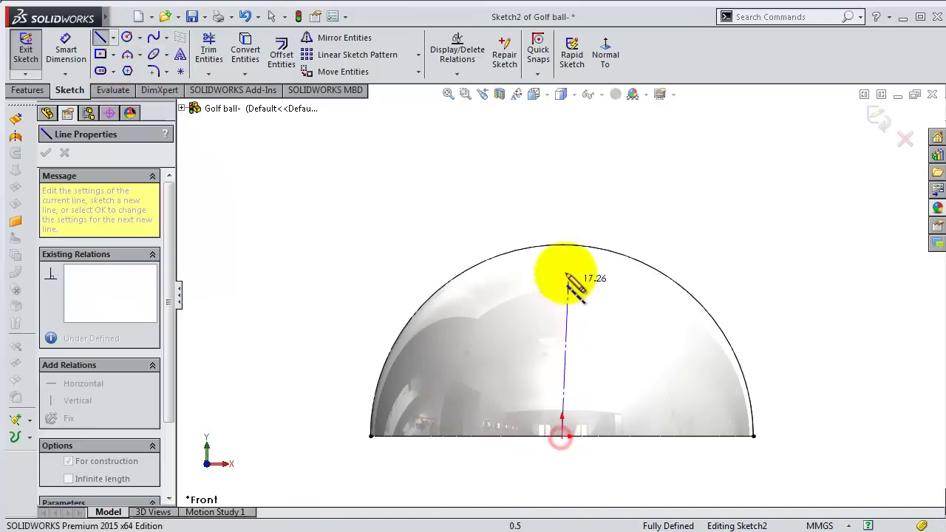
pyautogui.click(562, 245)
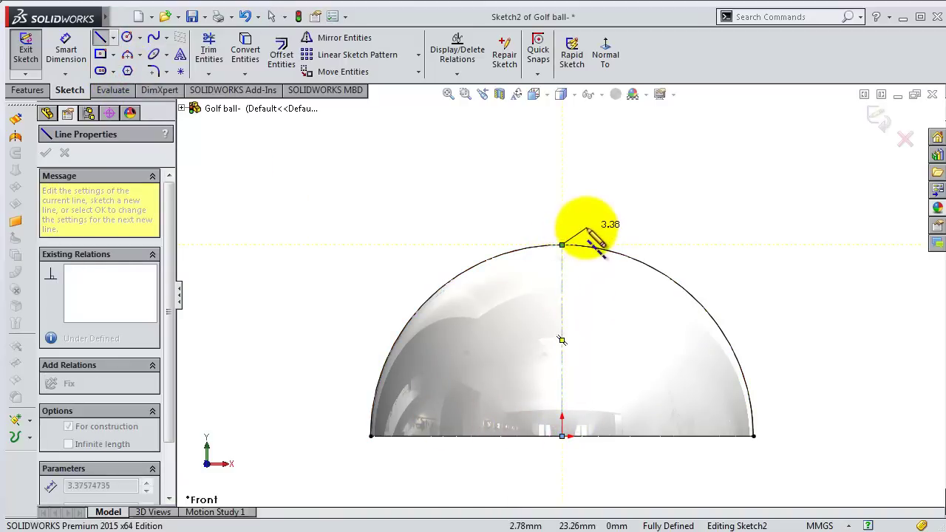
pyautogui.press('Escape')
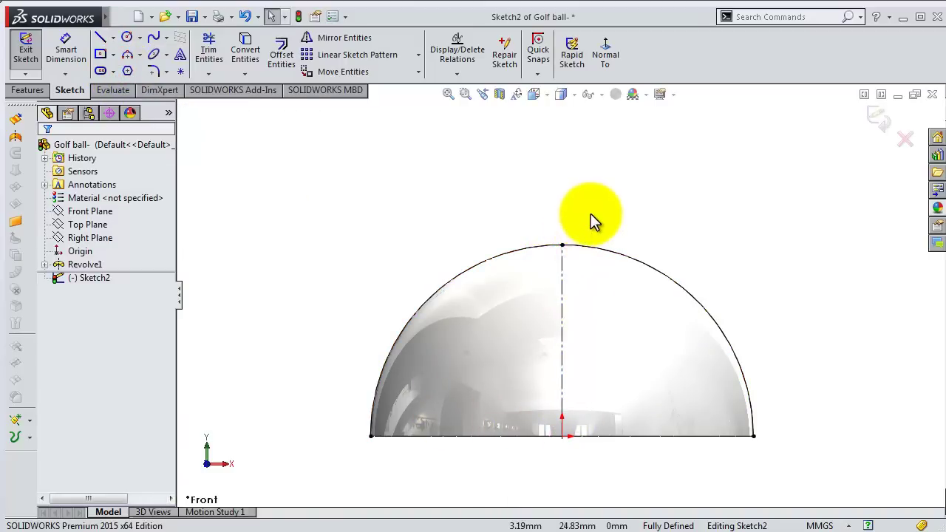
pyautogui.scroll(-3, 587, 222)
pyautogui.scroll(-2, 569, 246)
# Draw a three-point arc from the ball's outline down to the vertical centerline
pyautogui.scroll(-2, 562, 251)
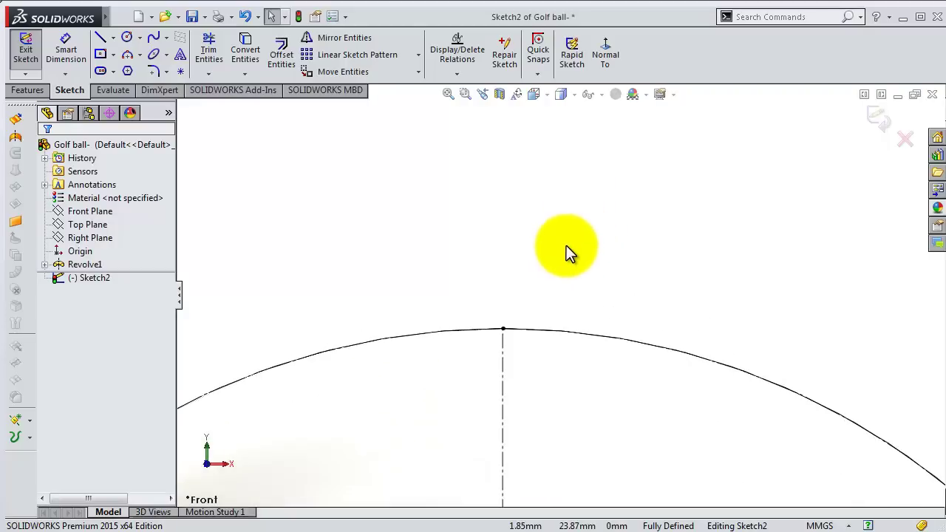
pyautogui.scroll(-2, 566, 245)
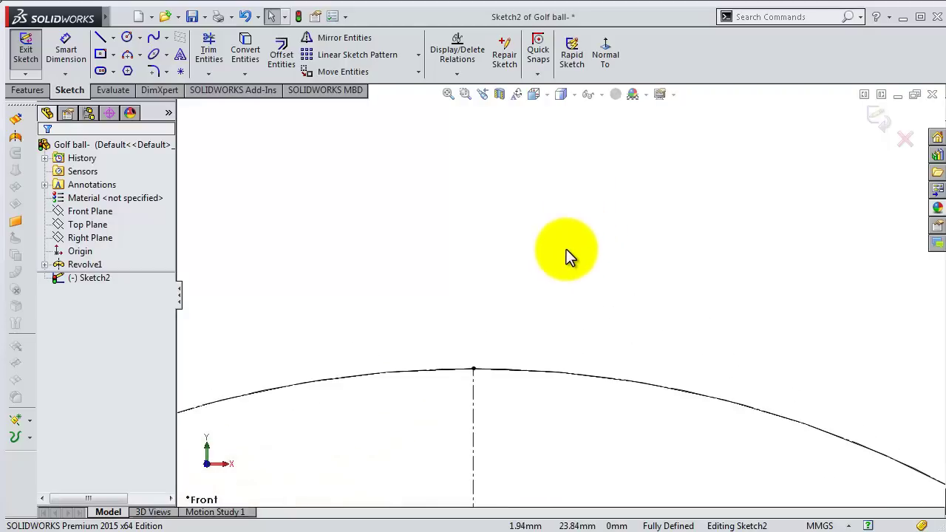
pyautogui.click(127, 57)
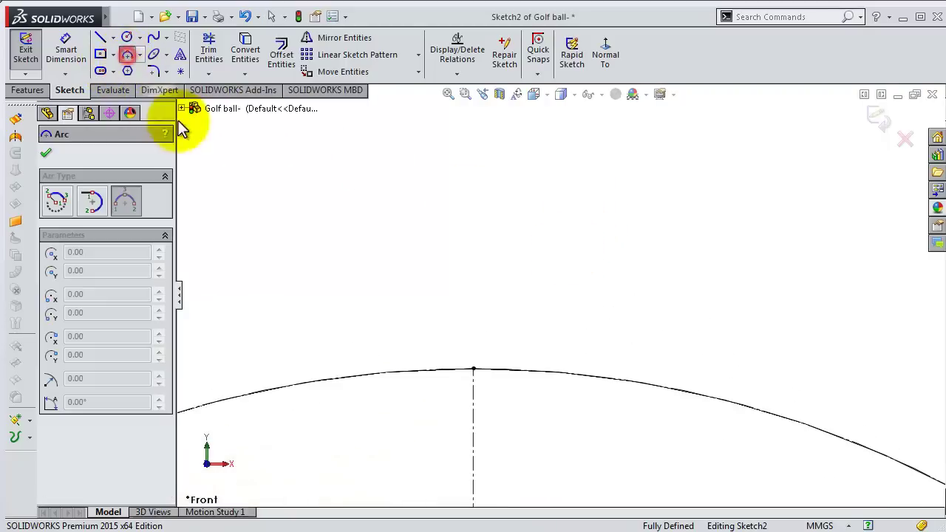
pyautogui.click(401, 372)
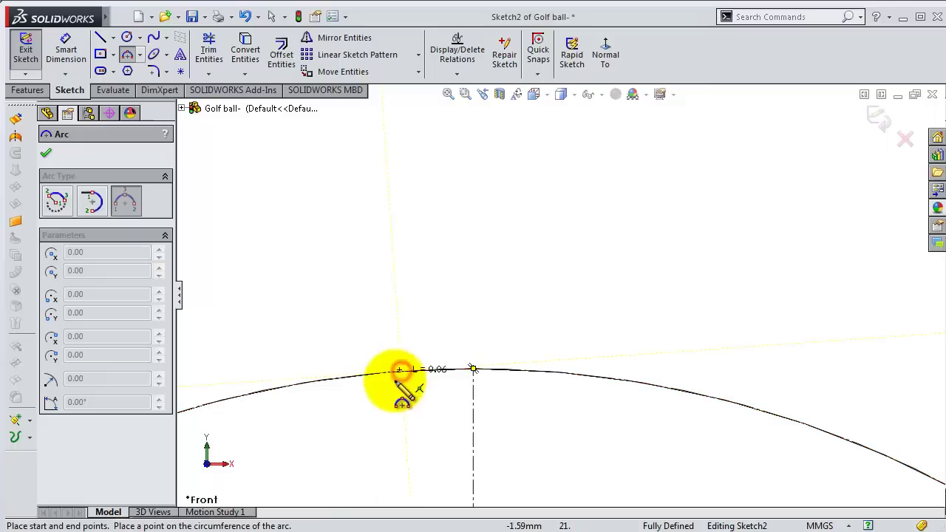
pyautogui.scroll(-2, 458, 406)
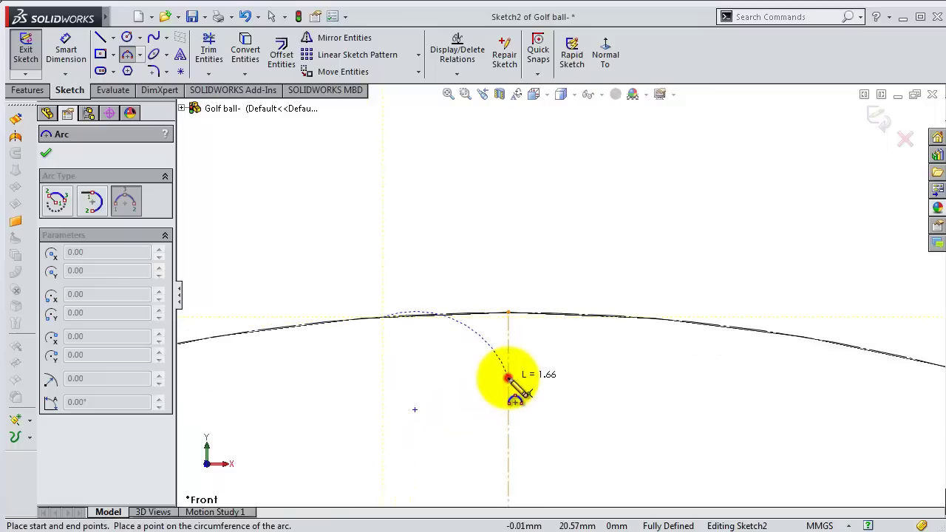
pyautogui.click(509, 378)
pyautogui.click(475, 377)
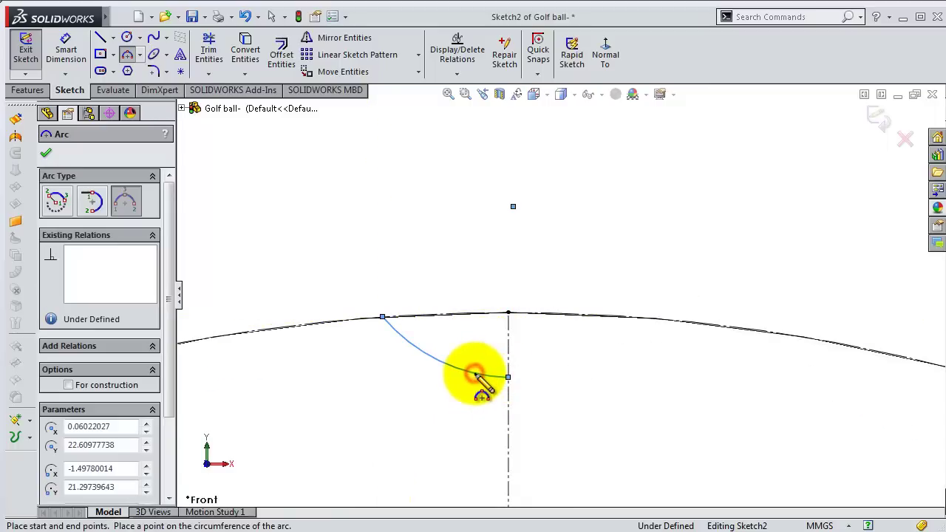
pyautogui.press('Escape')
# Begin a horizontal dimension between the arc's upper endpoint and the centerline's top
pyautogui.scroll(-2, 530, 333)
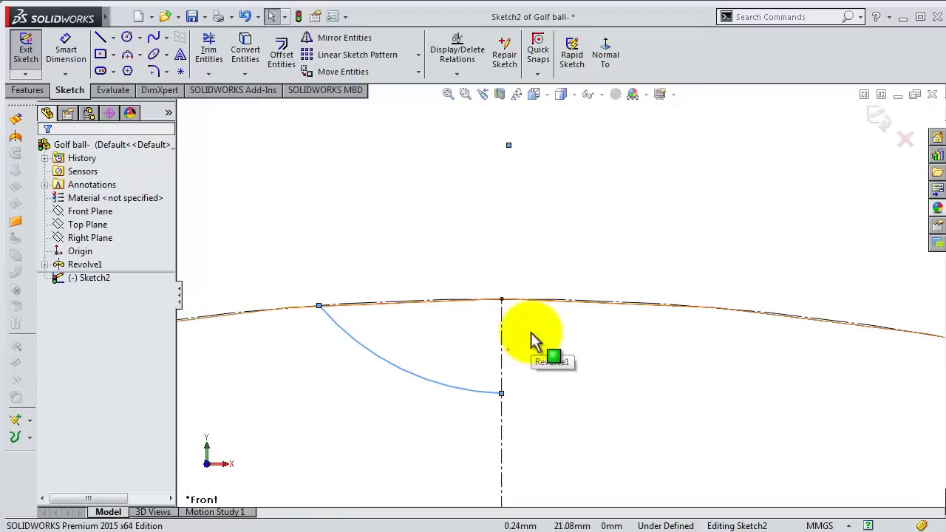
pyautogui.scroll(-1, 521, 334)
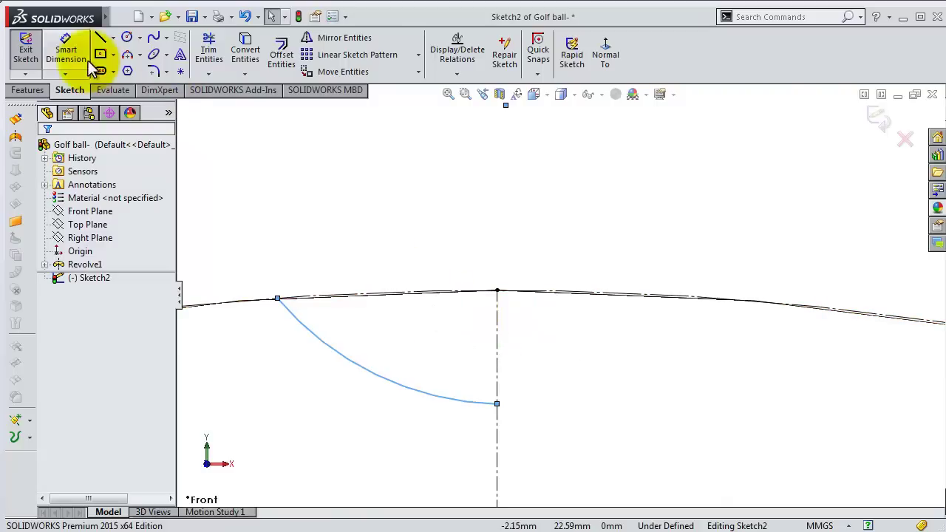
pyautogui.click(66, 50)
pyautogui.click(277, 298)
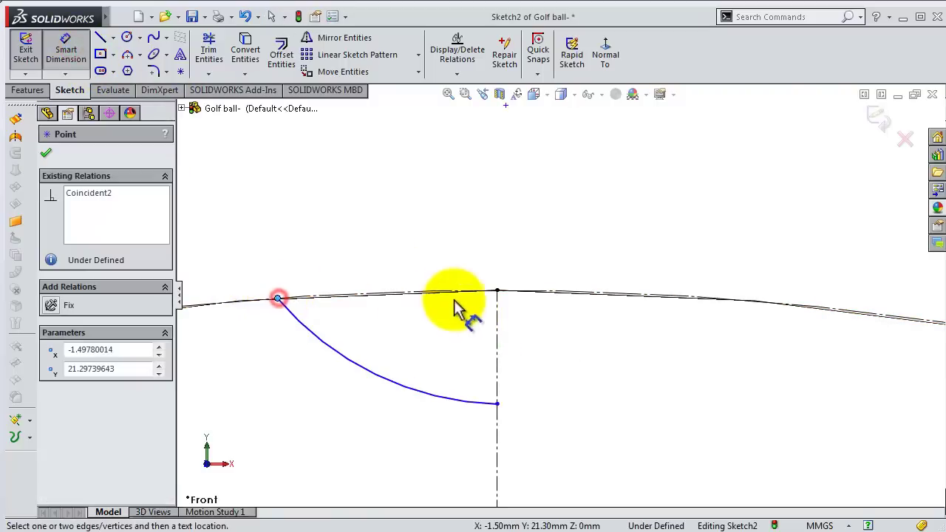
pyautogui.click(496, 290)
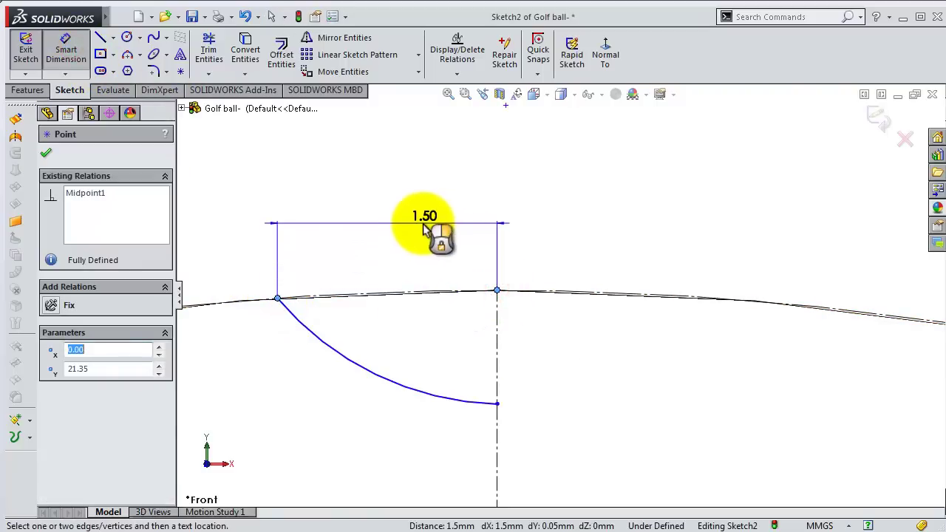
# Set the dimple arc's width to 2.25 and its depth below the top to 1
pyautogui.click(424, 229)
pyautogui.write('2,25')
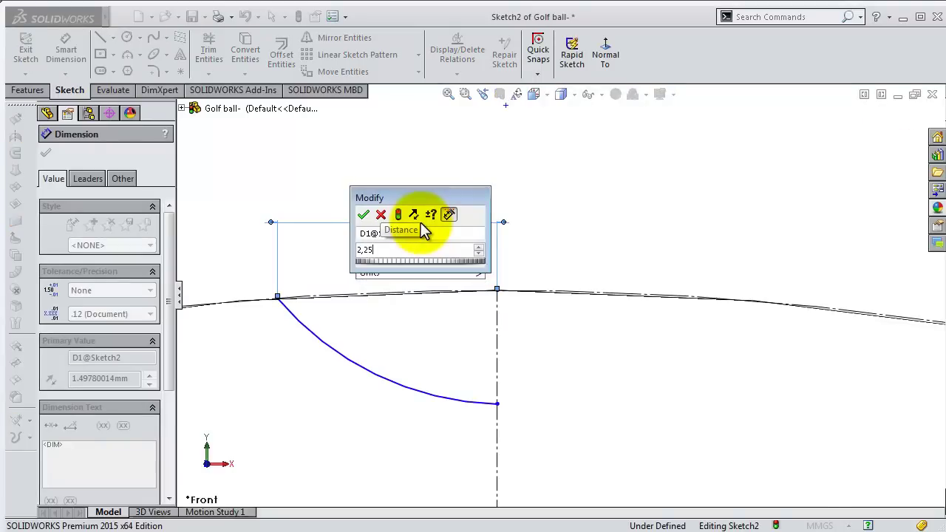
pyautogui.press('Return')
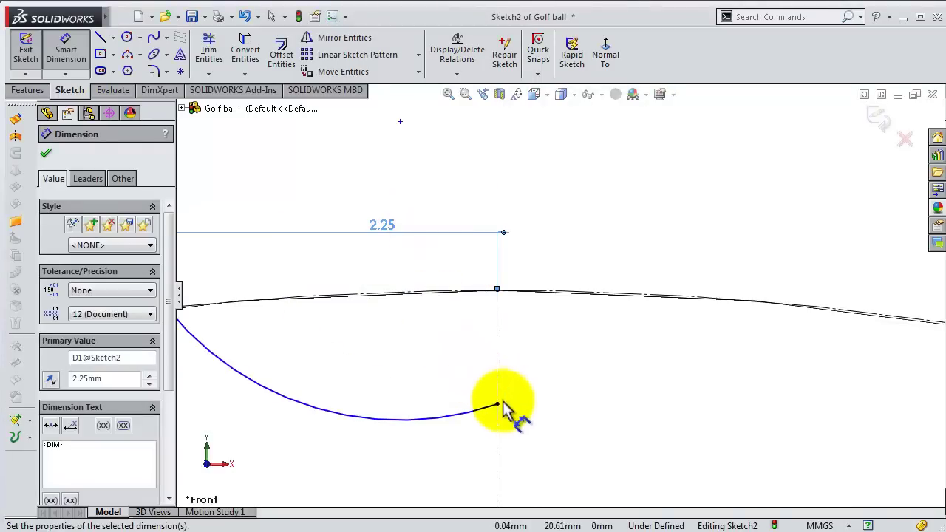
pyautogui.click(500, 405)
pyautogui.click(496, 290)
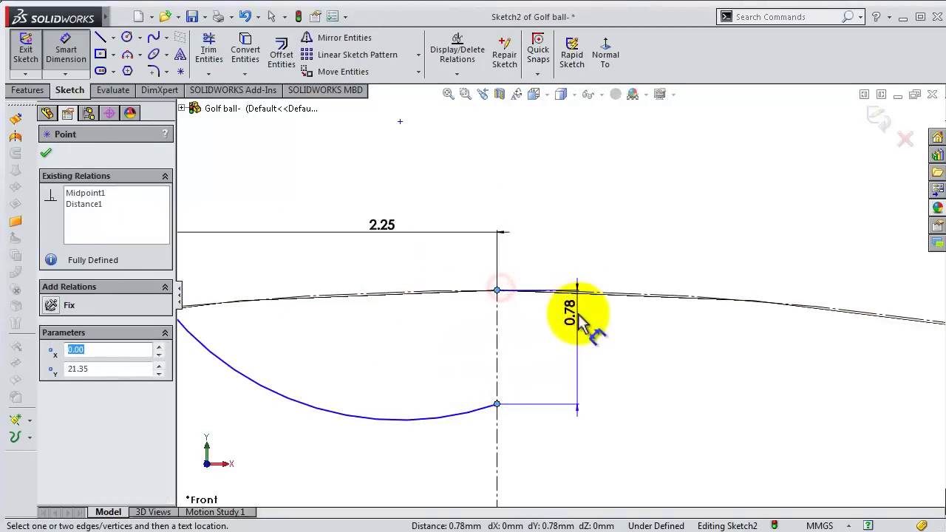
pyautogui.click(565, 314)
pyautogui.write('1')
pyautogui.press('Return')
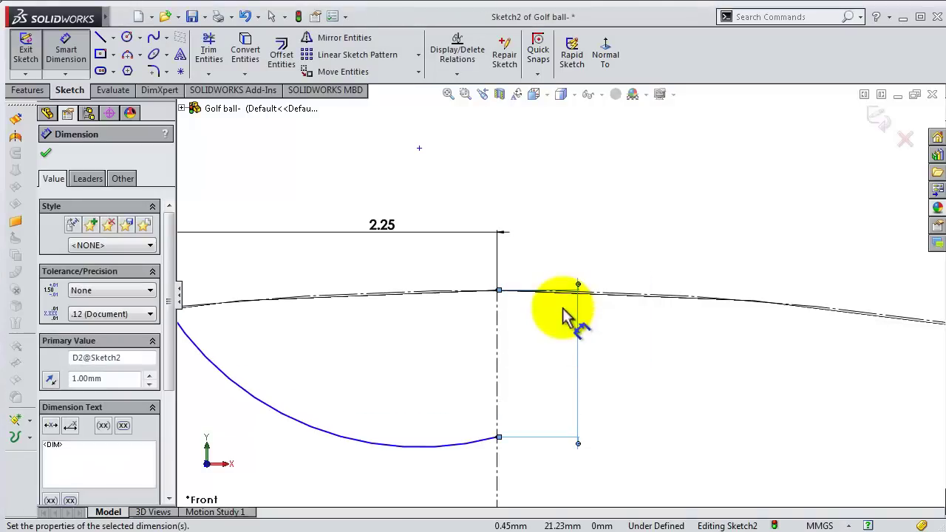
pyautogui.press('Escape')
pyautogui.scroll(-1, 517, 429)
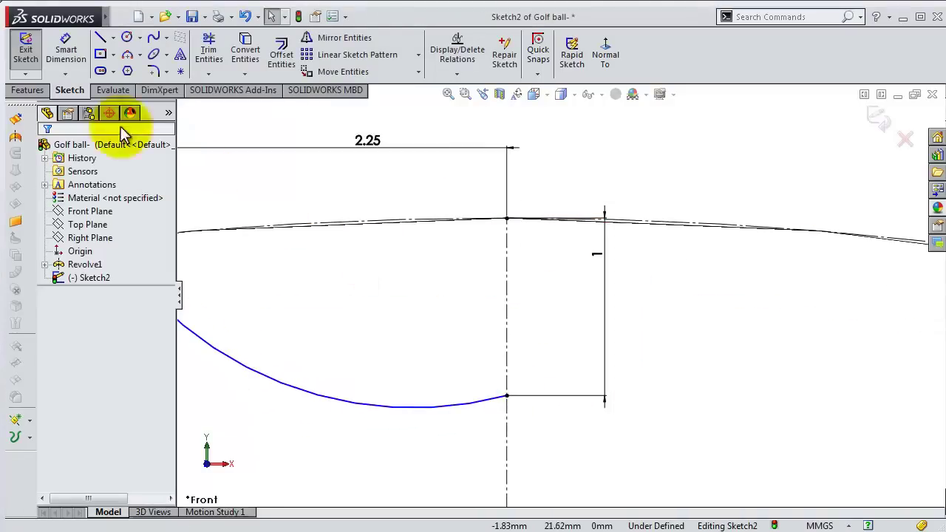
# Draw a horizontal centerline to the right from the arc's lower end
pyautogui.click(113, 37)
pyautogui.click(137, 69)
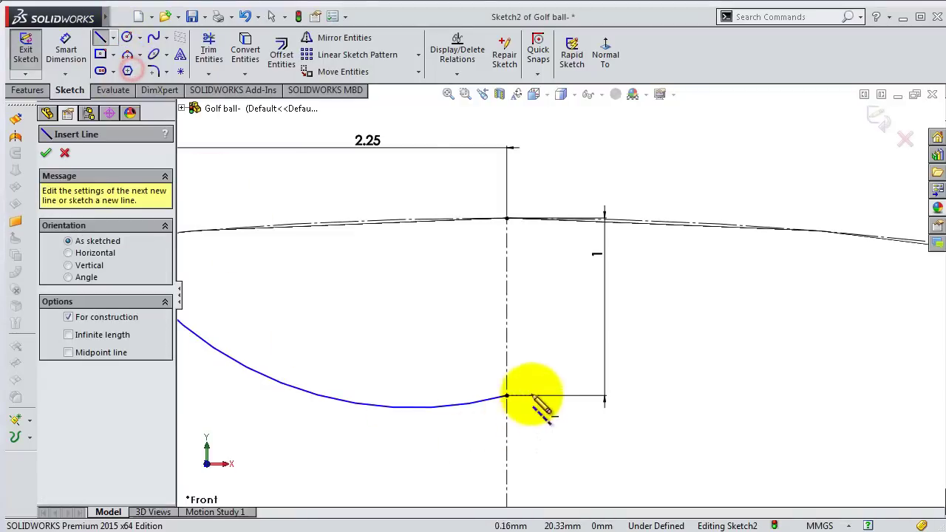
pyautogui.click(506, 396)
pyautogui.click(719, 396)
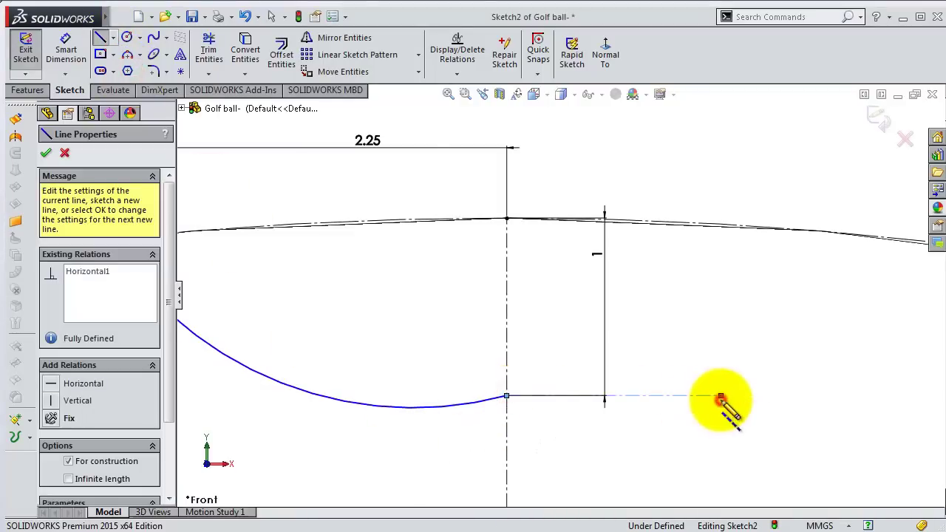
pyautogui.press('Escape')
# Make the dimple arc tangent to the horizontal centerline
pyautogui.click(470, 401)
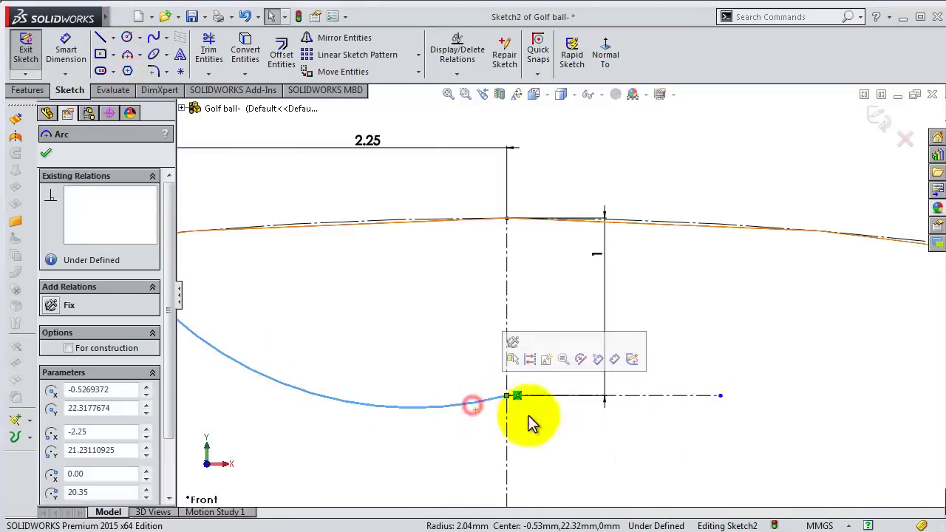
pyautogui.scroll(-3, 604, 429)
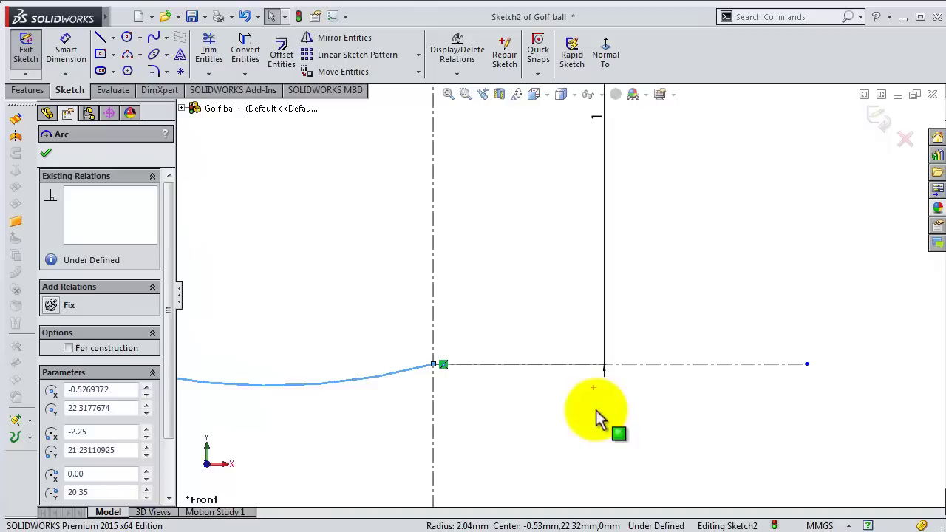
pyautogui.keyDown('ctrl'); pyautogui.click(660, 364); pyautogui.keyUp('ctrl')
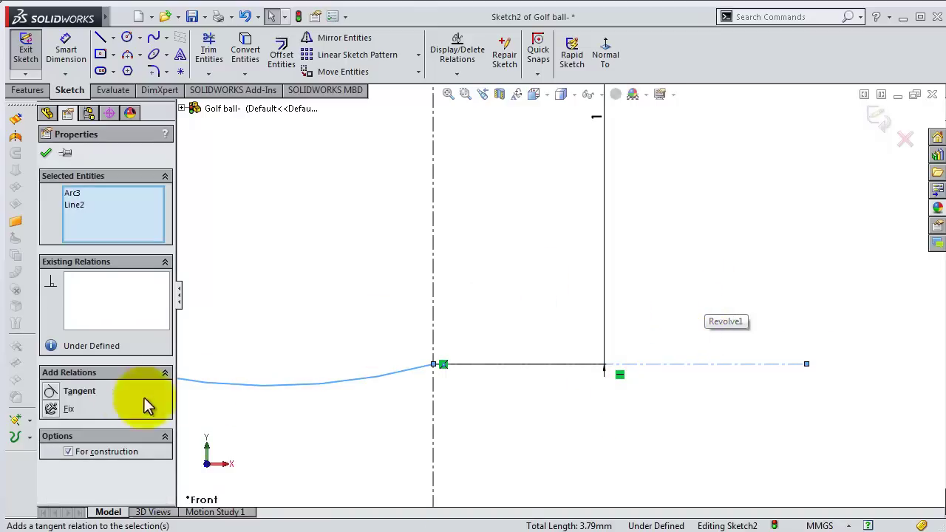
pyautogui.click(81, 392)
pyautogui.scroll(2, 377, 318)
pyautogui.click(355, 354)
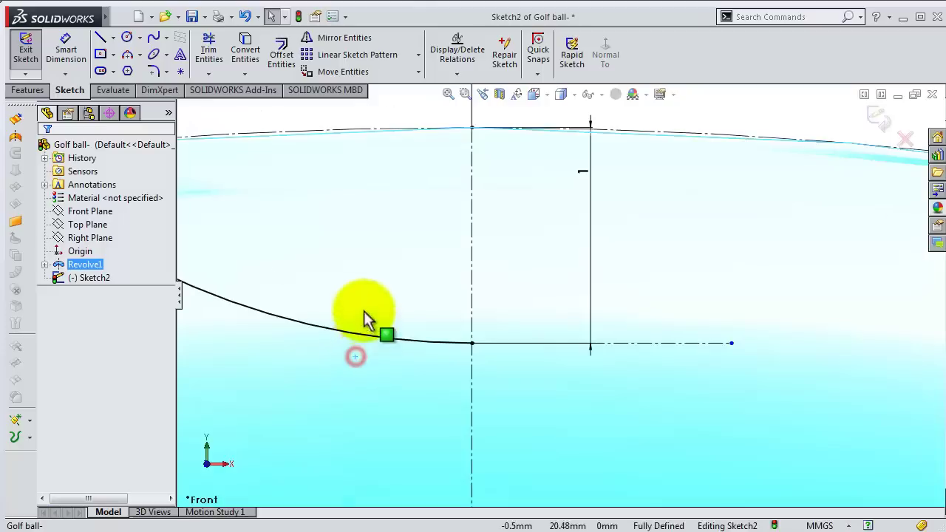
pyautogui.scroll(2, 363, 310)
pyautogui.scroll(1, 363, 259)
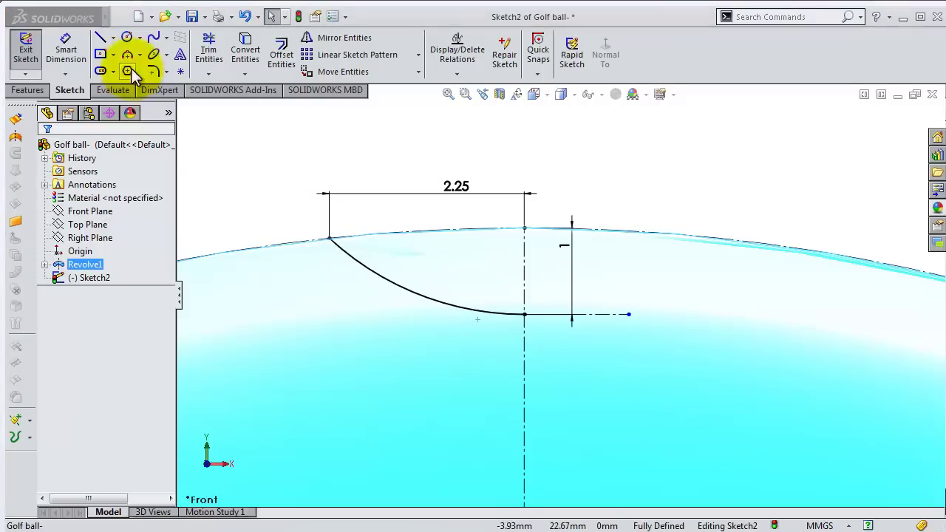
# Draw a vertical line from the arc's lower end up to the ball outline
pyautogui.click(99, 37)
pyautogui.click(525, 315)
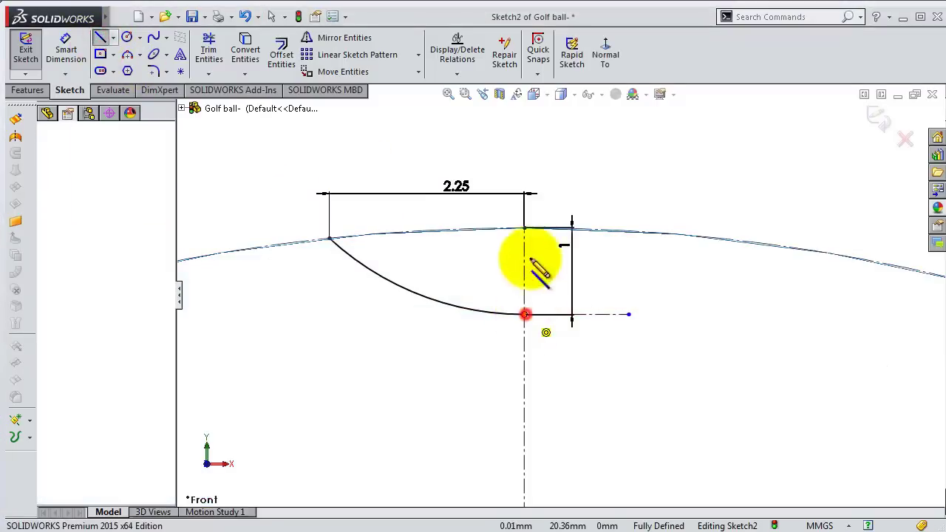
pyautogui.click(524, 229)
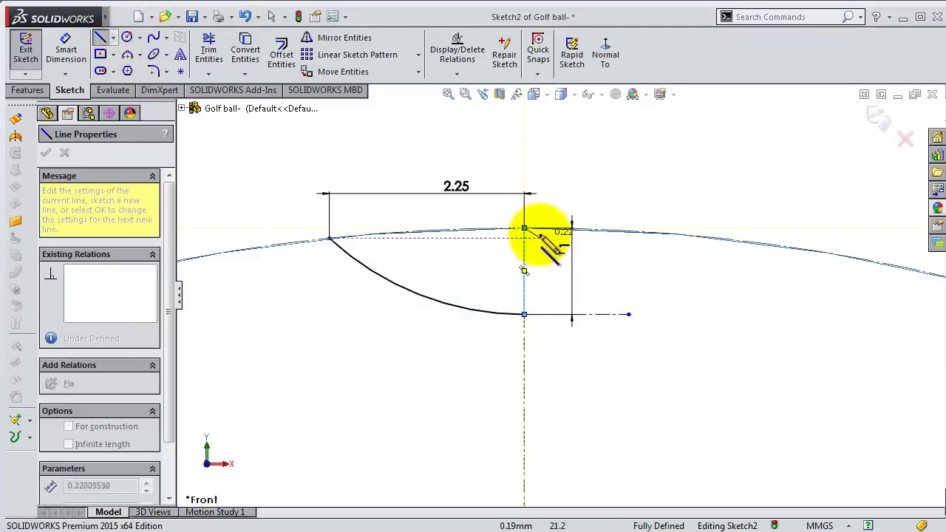
pyautogui.press('Escape')
pyautogui.scroll(-2, 480, 251)
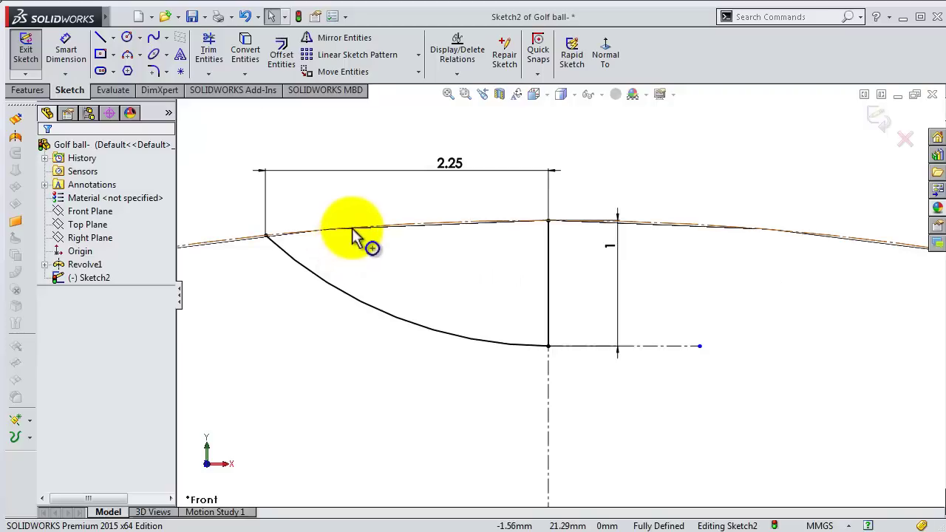
pyautogui.click(353, 236)
pyautogui.click(405, 185)
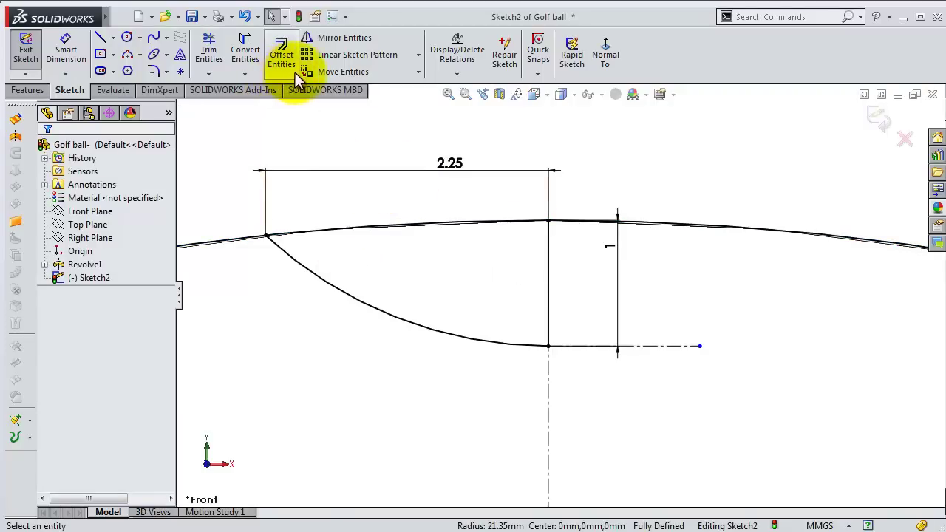
# Trim away the leftover ball outline segments to leave a closed dimple profile
pyautogui.click(216, 50)
pyautogui.moveTo(238, 289); pyautogui.dragTo(249, 221)
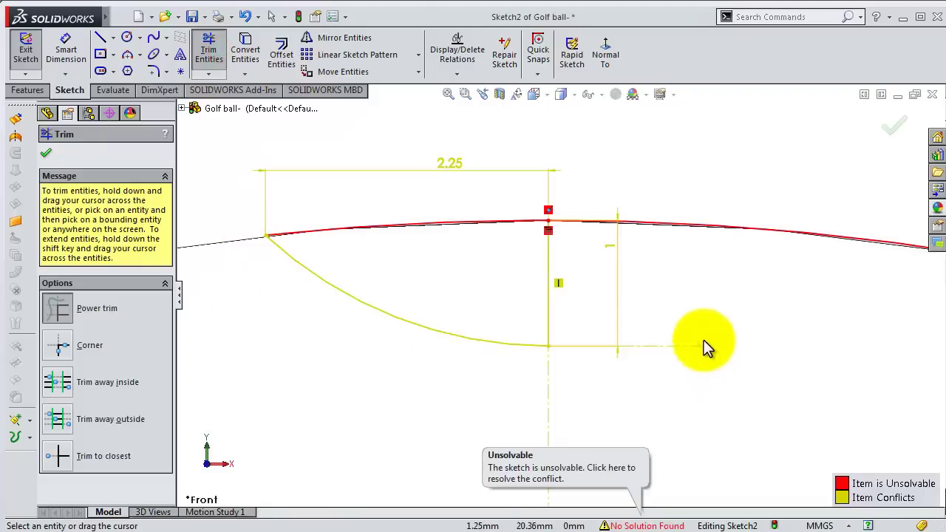
pyautogui.moveTo(704, 340); pyautogui.dragTo(668, 192)
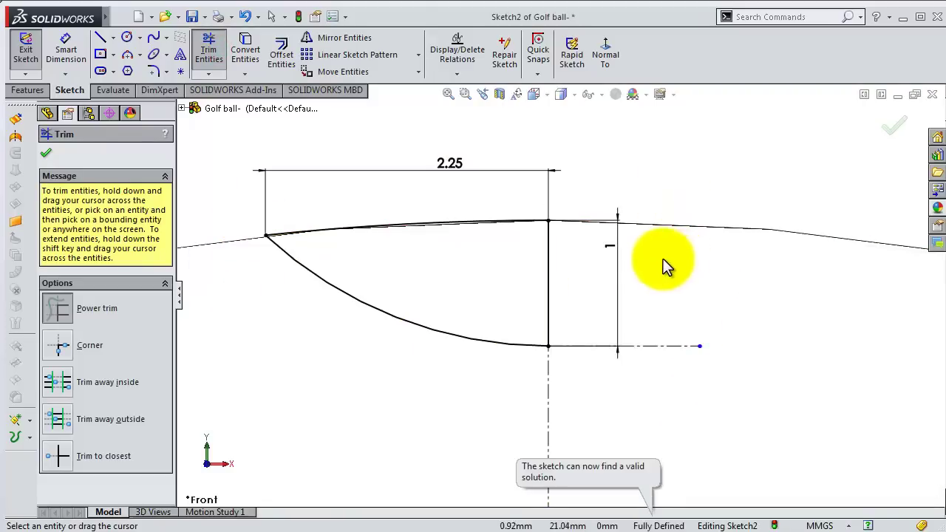
pyautogui.scroll(3, 591, 222)
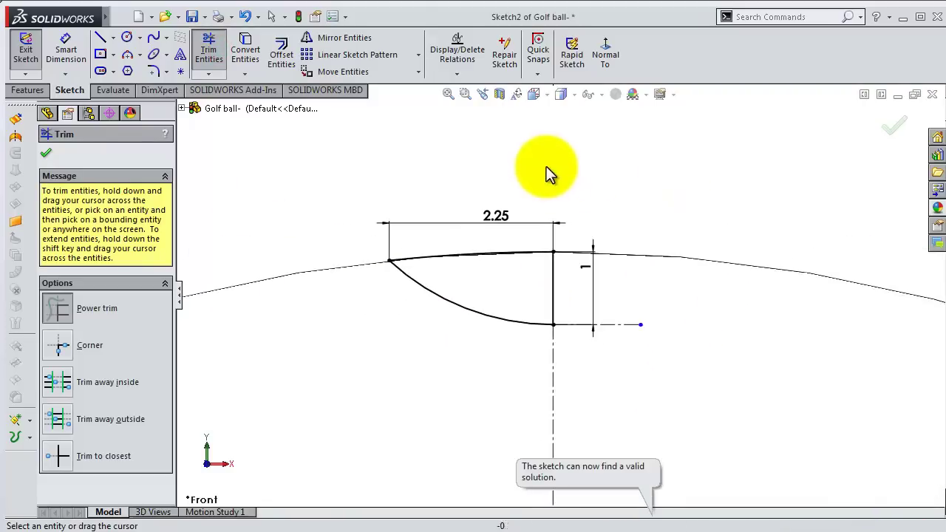
pyautogui.click(897, 131)
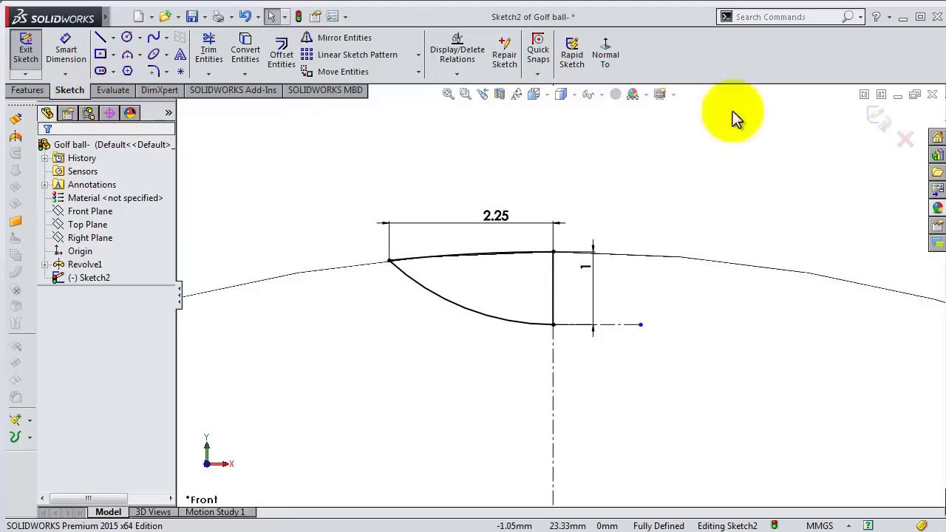
# Revolve-cut only the dimple profile region about the vertical sketch line, creating Cut-Revolve1
pyautogui.click(21, 89)
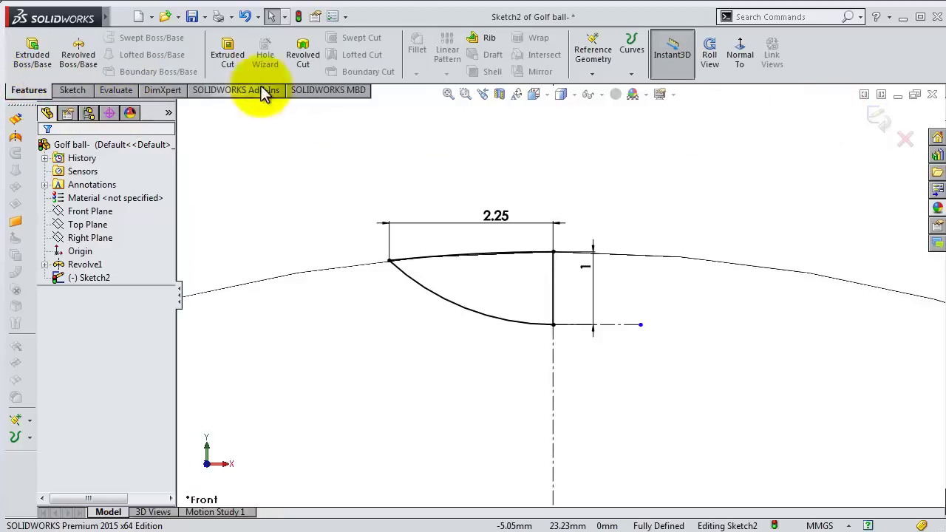
pyautogui.click(303, 52)
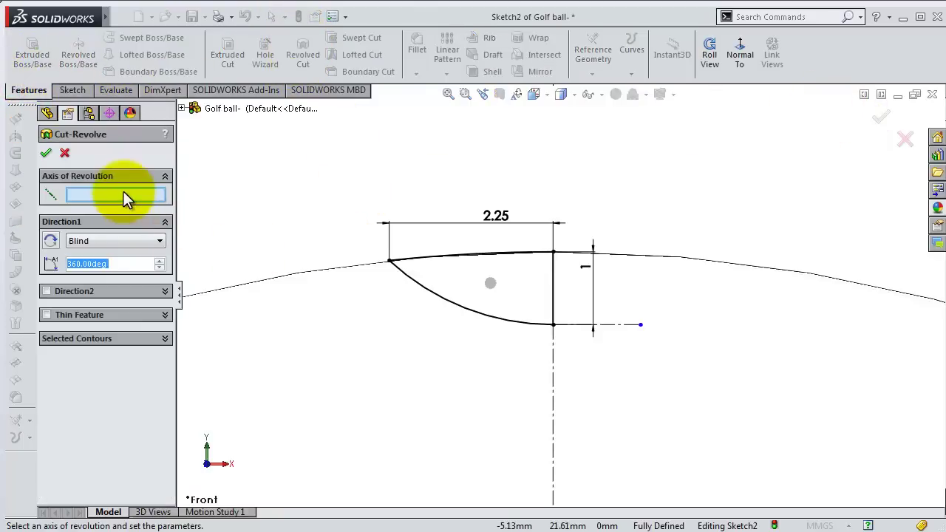
pyautogui.click(554, 272)
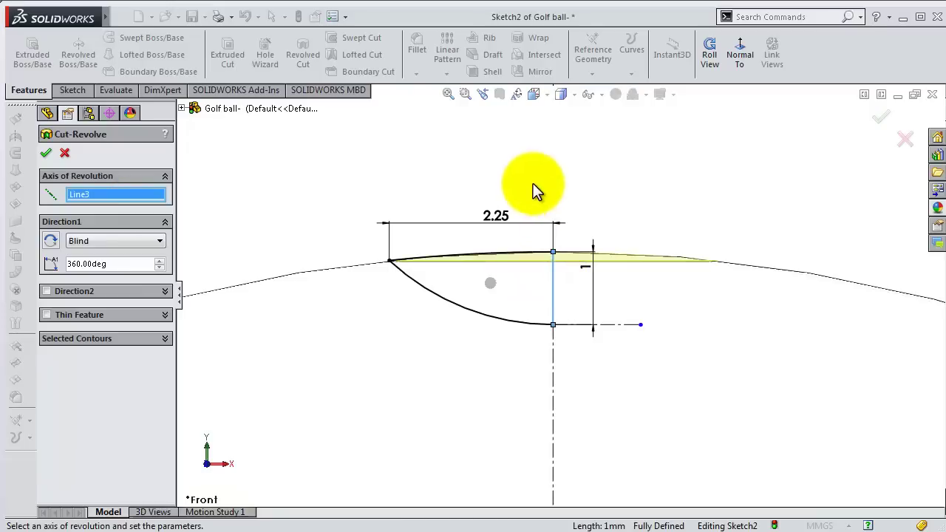
pyautogui.moveTo(535, 191)
pyautogui.mouseDown(button='middle')
pyautogui.moveTo(533, 181)
pyautogui.moveTo(534, 190)
pyautogui.mouseUp(button='middle')
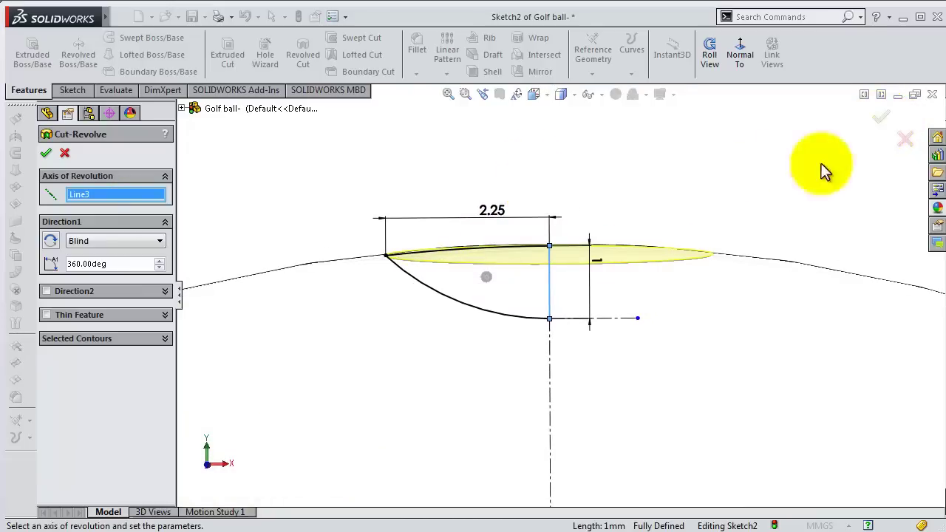
pyautogui.click(165, 339)
pyautogui.click(488, 297)
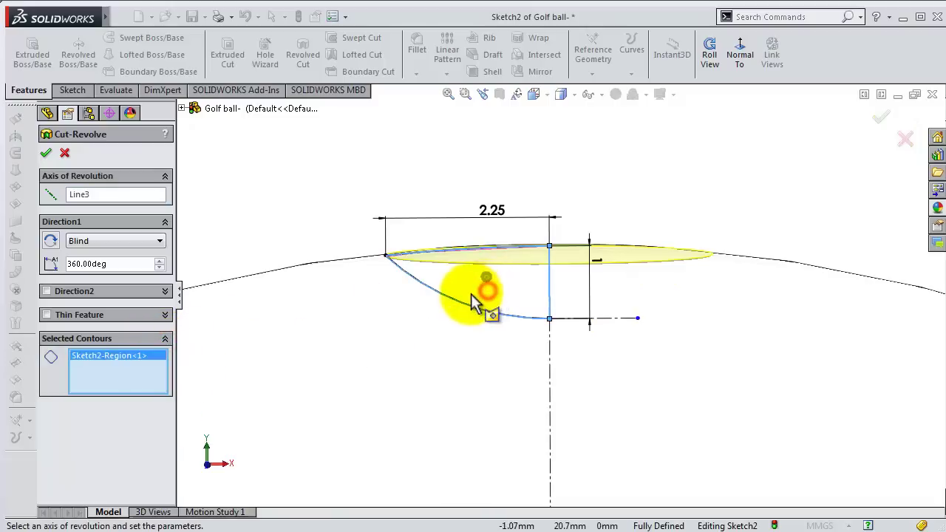
pyautogui.click(879, 118)
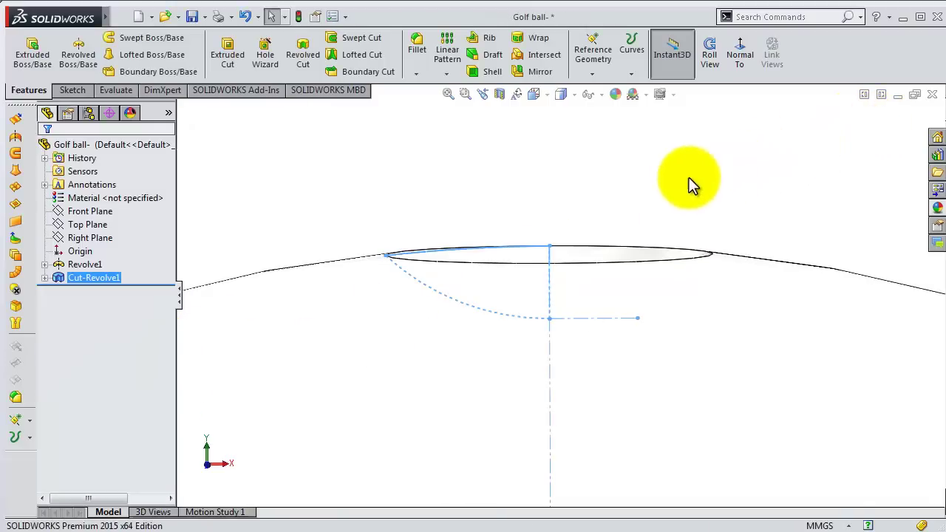
pyautogui.moveTo(688, 184)
pyautogui.mouseDown(button='middle')
pyautogui.moveTo(655, 271)
pyautogui.moveTo(675, 260)
pyautogui.moveTo(623, 188)
pyautogui.moveTo(697, 190)
pyautogui.mouseUp(button='middle')
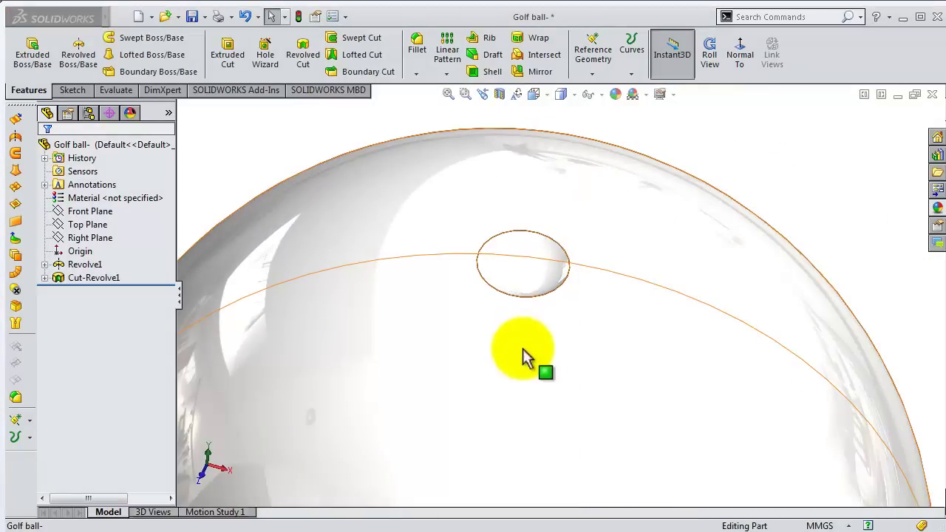
pyautogui.moveTo(524, 355)
pyautogui.mouseDown(button='middle')
pyautogui.moveTo(524, 260)
pyautogui.moveTo(537, 297)
pyautogui.moveTo(553, 243)
pyautogui.moveTo(538, 258)
pyautogui.moveTo(494, 244)
pyautogui.moveTo(518, 258)
pyautogui.moveTo(540, 247)
pyautogui.mouseUp(button='middle')
pyautogui.scroll(5, 633, 321)
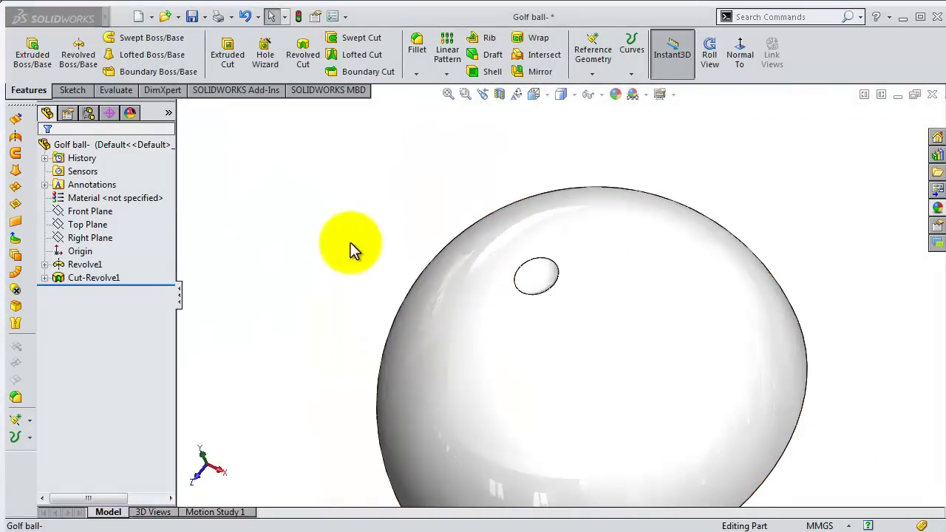
pyautogui.moveTo(350, 249)
pyautogui.mouseDown(button='middle')
pyautogui.moveTo(376, 217)
pyautogui.moveTo(370, 234)
pyautogui.mouseUp(button='middle')
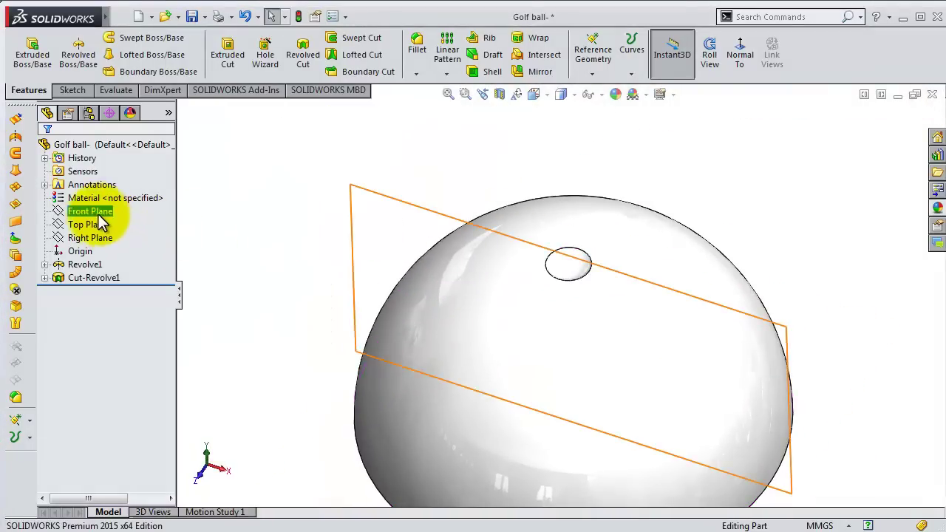
# Create Axis1 at the intersection of the Top and Right Planes
pyautogui.click(87, 224)
pyautogui.keyDown('ctrl'); pyautogui.click(102, 239); pyautogui.keyUp('ctrl')
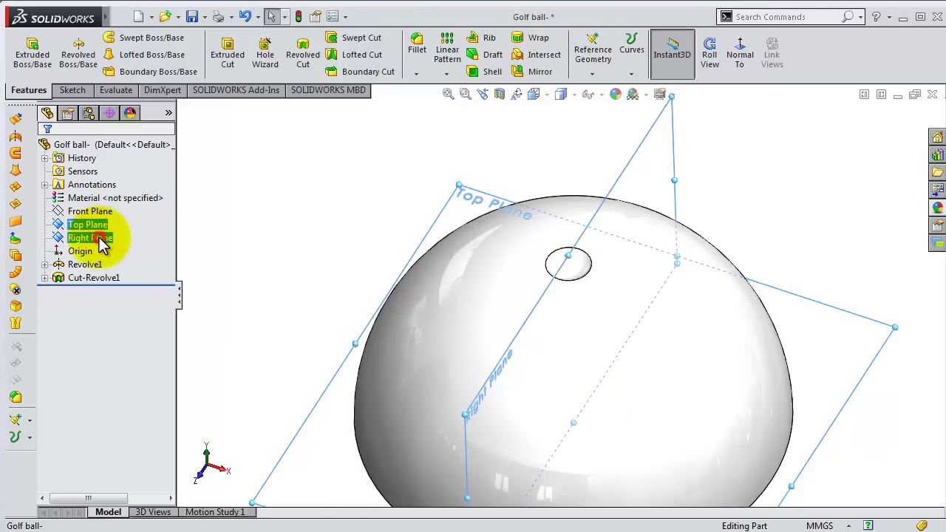
pyautogui.click(584, 74)
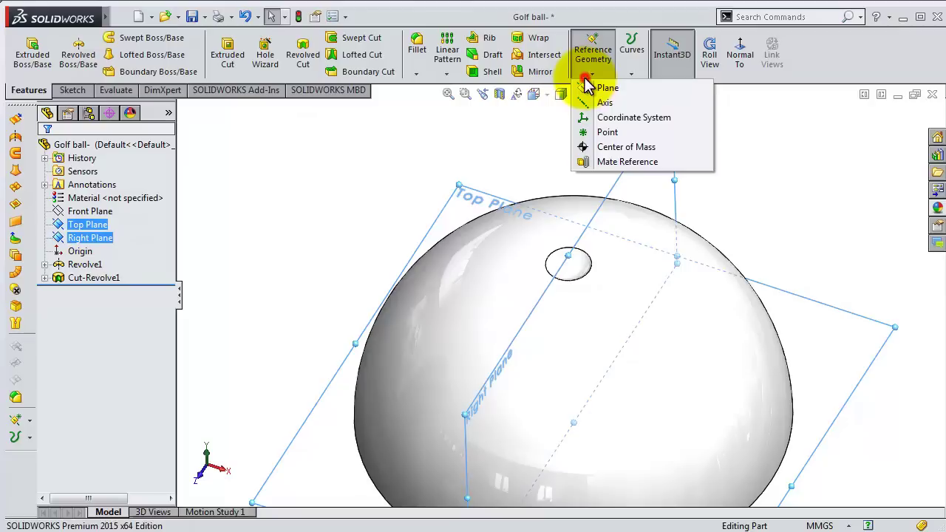
pyautogui.click(595, 104)
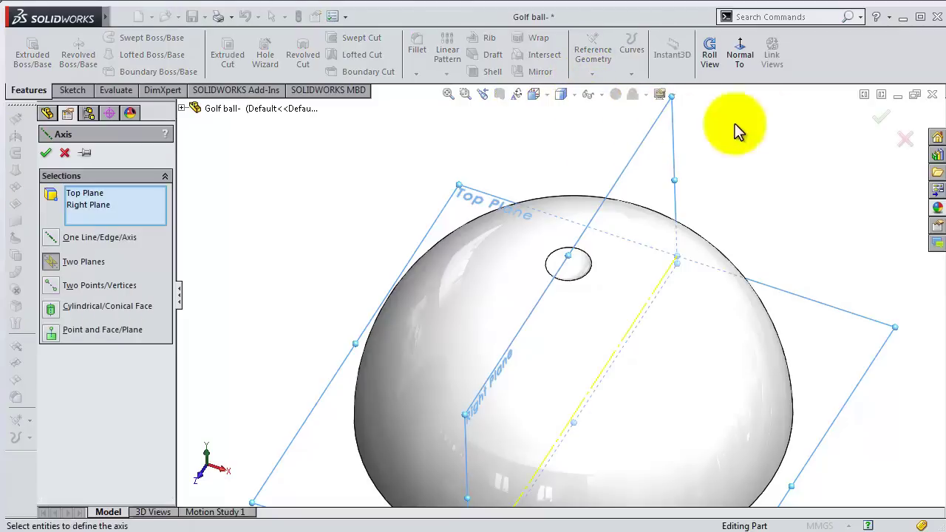
pyautogui.click(877, 120)
pyautogui.moveTo(752, 216)
pyautogui.mouseDown(button='middle')
pyautogui.moveTo(739, 186)
pyautogui.moveTo(759, 136)
pyautogui.moveTo(650, 295)
pyautogui.moveTo(660, 237)
pyautogui.moveTo(632, 335)
pyautogui.mouseUp(button='middle')
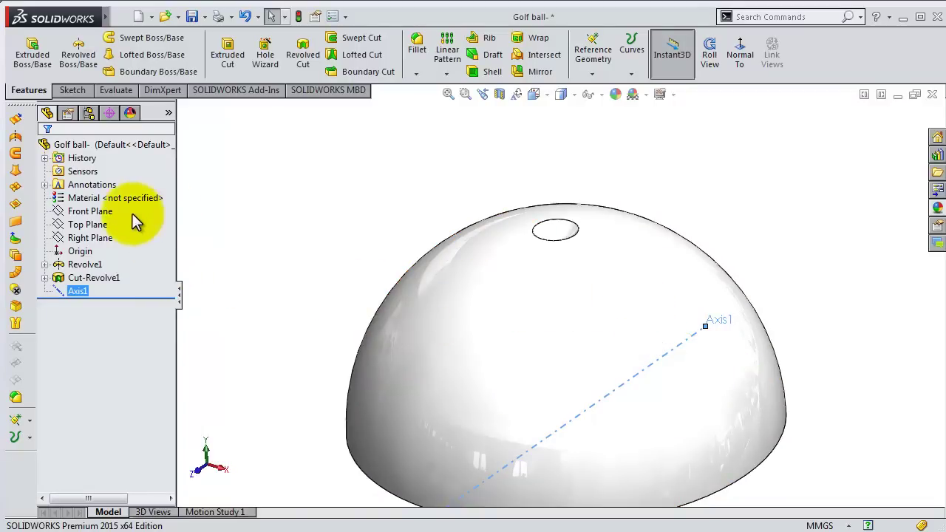
# Create Axis2 at the intersection of the Top and Front Planes
pyautogui.keyDown('ctrl'); pyautogui.click(87, 224); pyautogui.keyUp('ctrl')
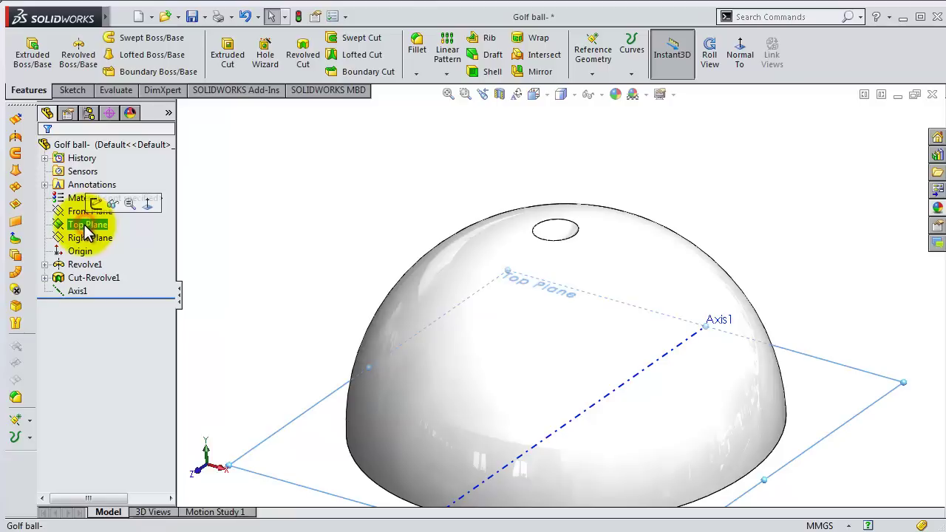
pyautogui.keyDown('ctrl'); pyautogui.click(89, 211); pyautogui.keyUp('ctrl')
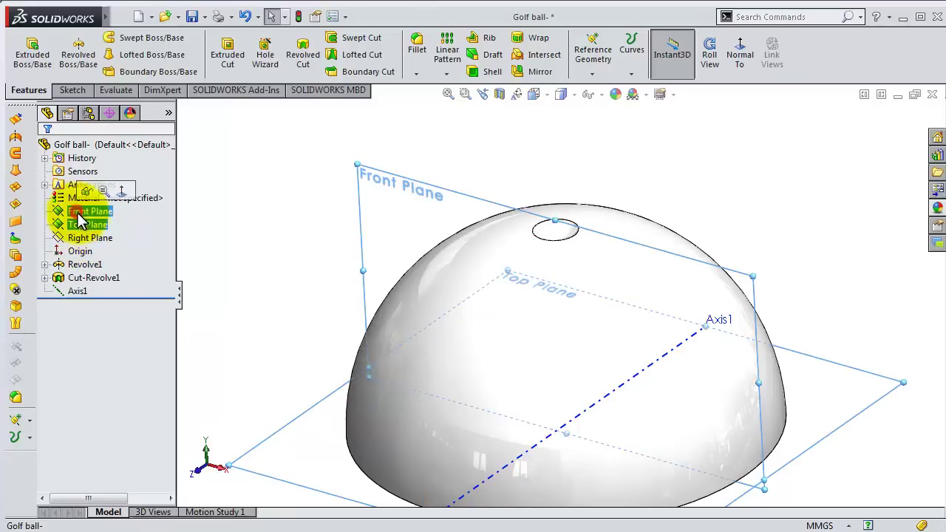
pyautogui.keyDown('ctrl'); pyautogui.click(110, 238); pyautogui.keyUp('ctrl')
pyautogui.click(592, 75)
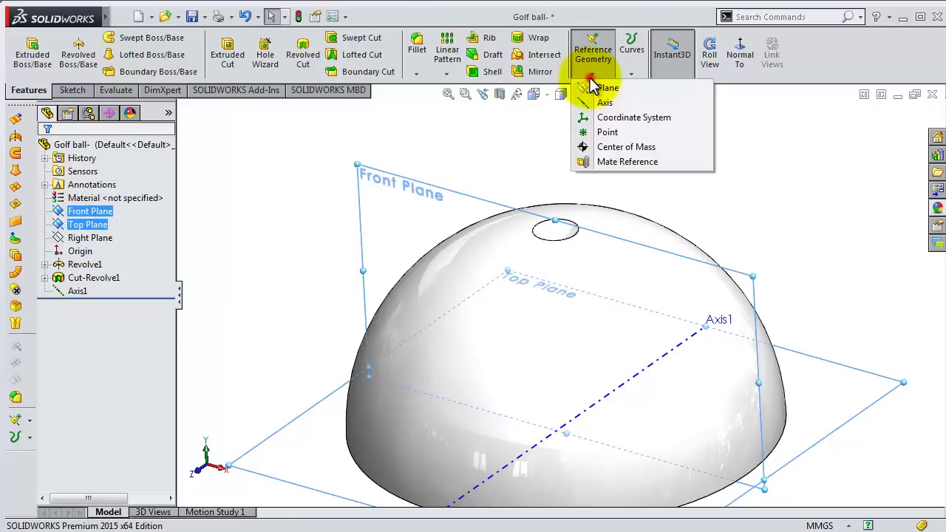
pyautogui.click(599, 104)
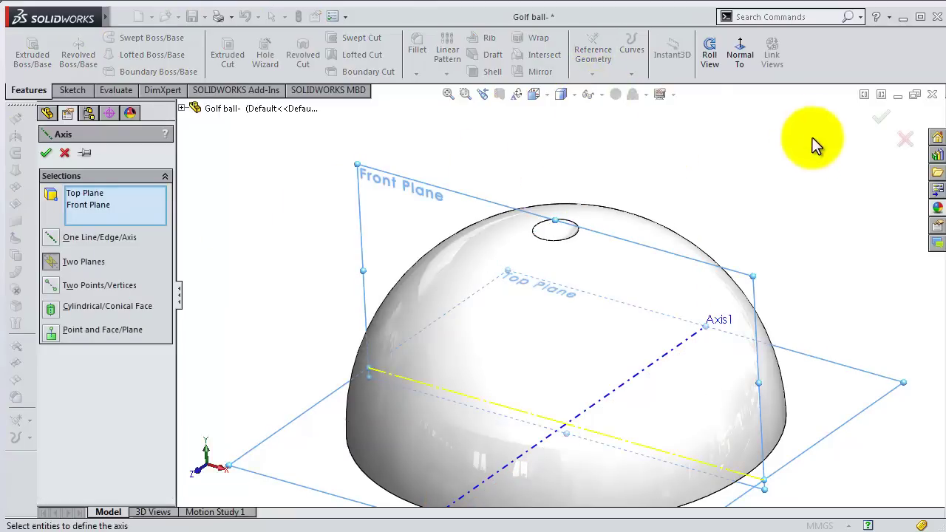
pyautogui.click(875, 122)
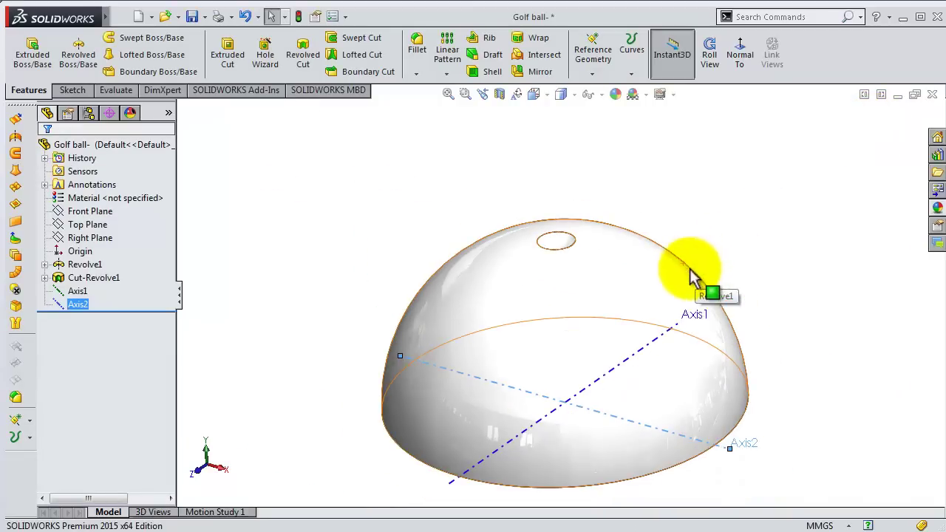
pyautogui.moveTo(665, 275)
pyautogui.mouseDown(button='middle')
pyautogui.moveTo(633, 363)
pyautogui.moveTo(647, 336)
pyautogui.moveTo(650, 291)
pyautogui.mouseUp(button='middle')
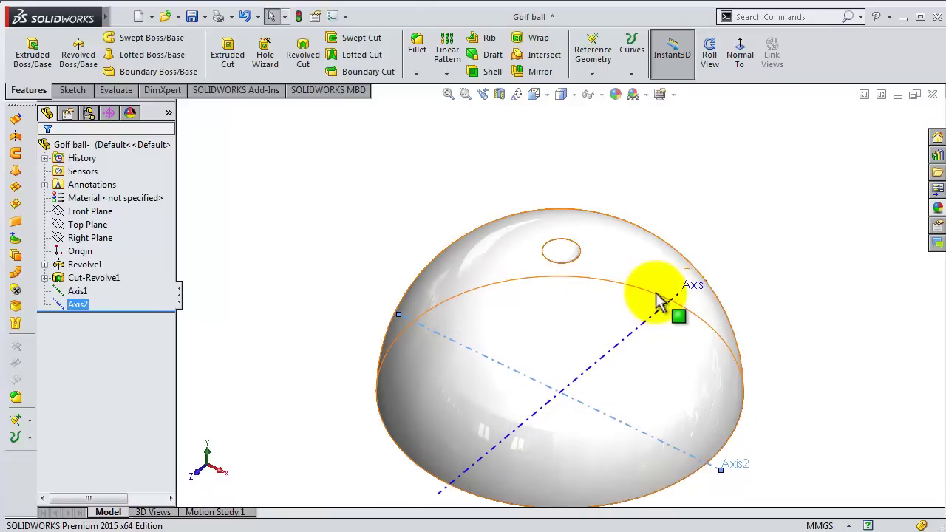
# Create the vertical Axis3 at the intersection of the Front and Right Planes
pyautogui.click(90, 212)
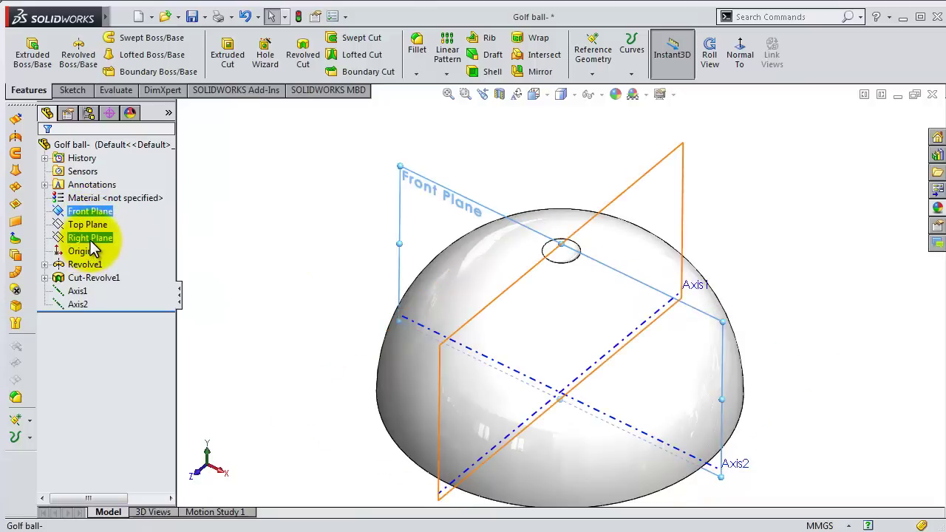
pyautogui.keyDown('ctrl'); pyautogui.click(89, 240); pyautogui.keyUp('ctrl')
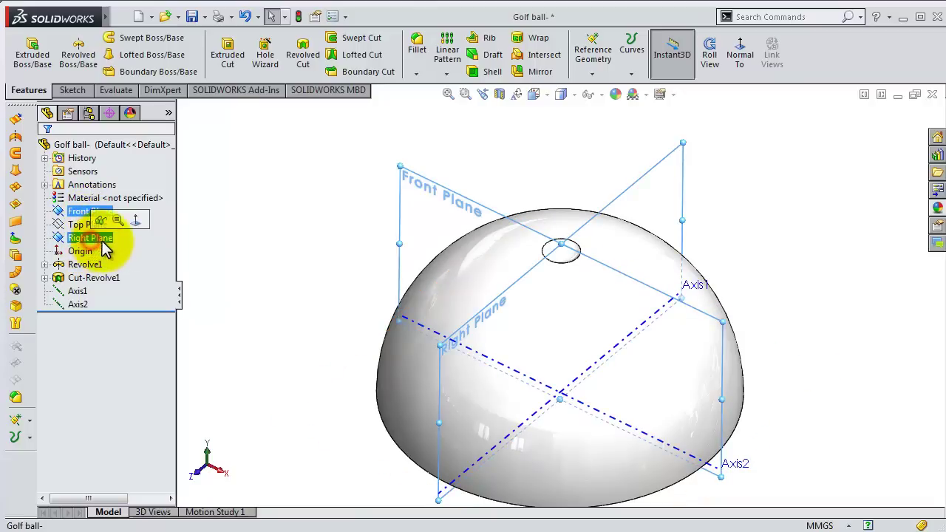
pyautogui.click(596, 75)
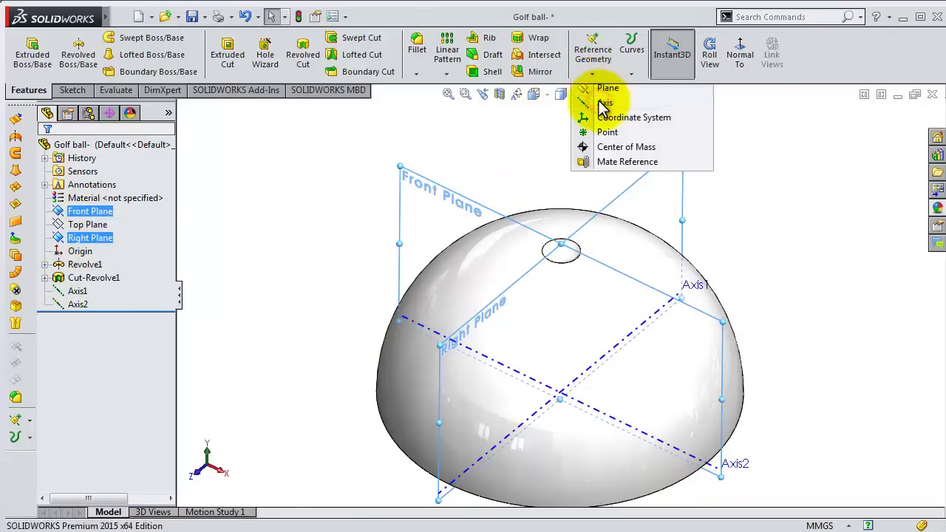
pyautogui.click(601, 104)
pyautogui.click(880, 120)
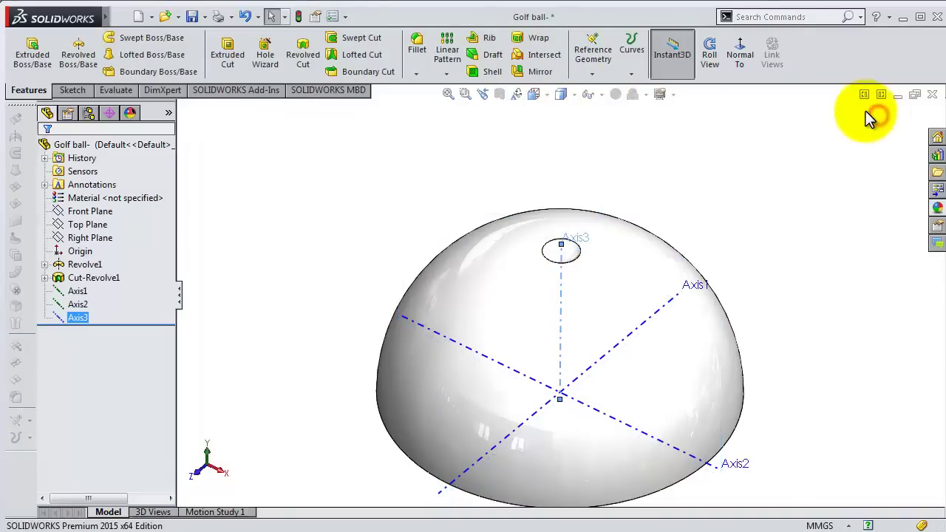
pyautogui.moveTo(783, 388); pyautogui.dragTo(777, 321, button='middle')
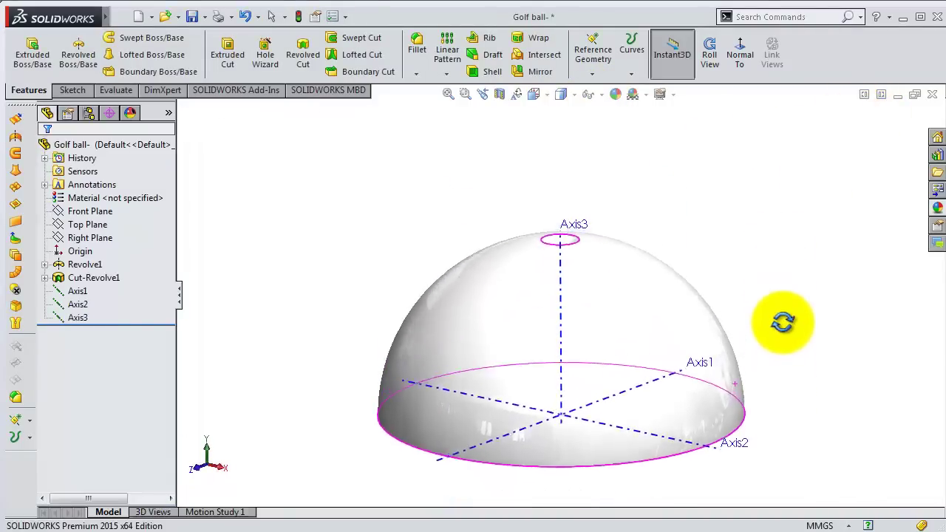
pyautogui.moveTo(784, 360); pyautogui.dragTo(816, 360, button='middle')
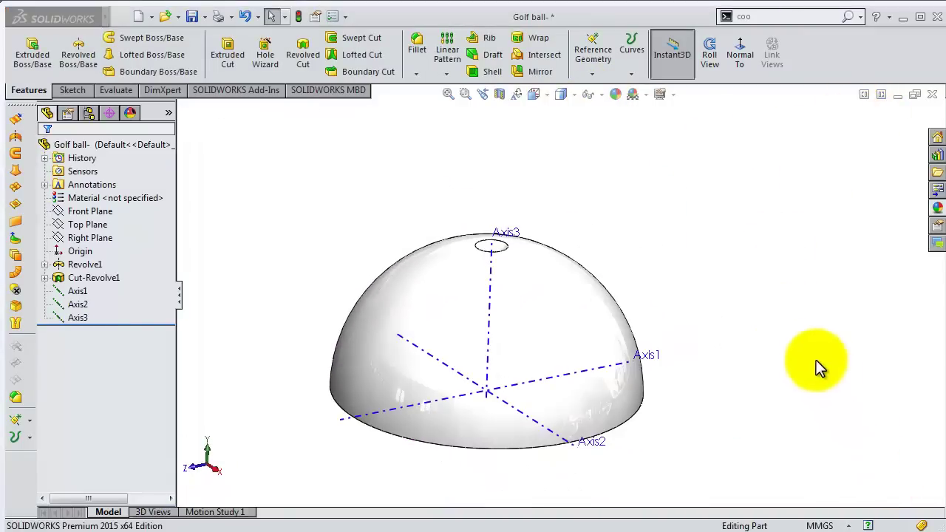
pyautogui.click(768, 16)
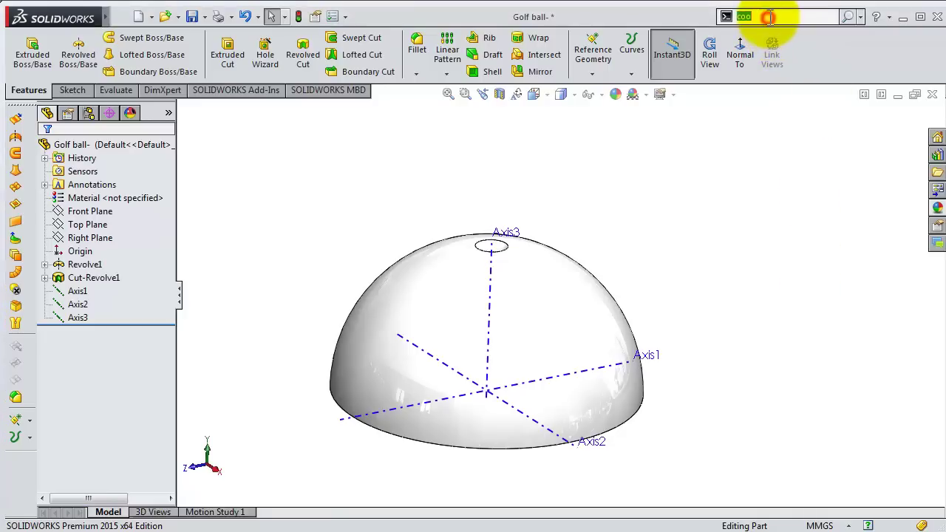
pyautogui.write('oo')
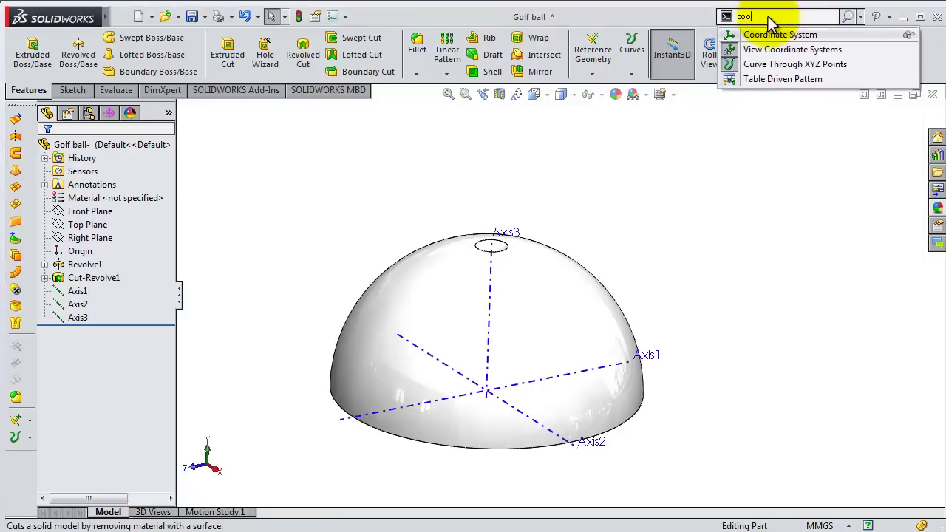
pyautogui.click(768, 34)
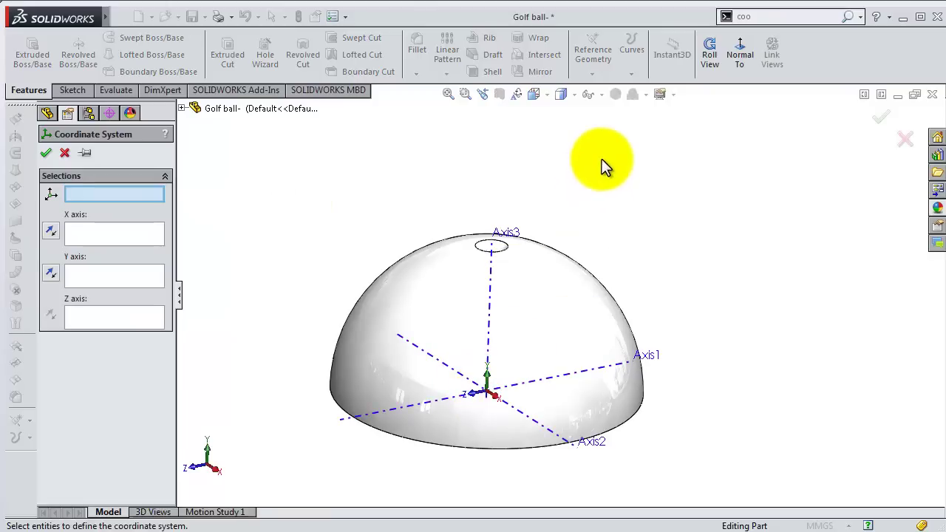
pyautogui.click(181, 108)
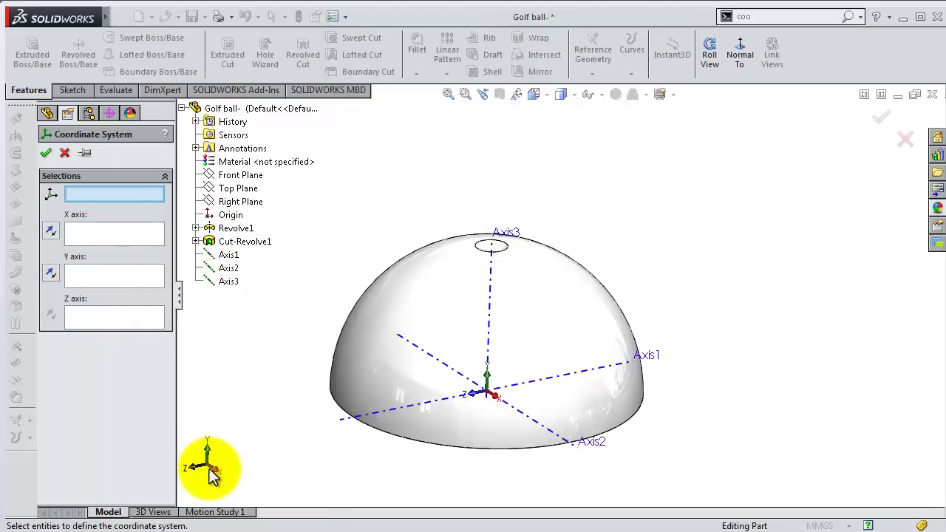
pyautogui.click(65, 153)
# Start a circular pattern about Axis2 with a 15° angle and 2 instances
pyautogui.moveTo(585, 249)
pyautogui.mouseDown(button='middle')
pyautogui.moveTo(547, 377)
pyautogui.moveTo(527, 370)
pyautogui.mouseUp(button='middle')
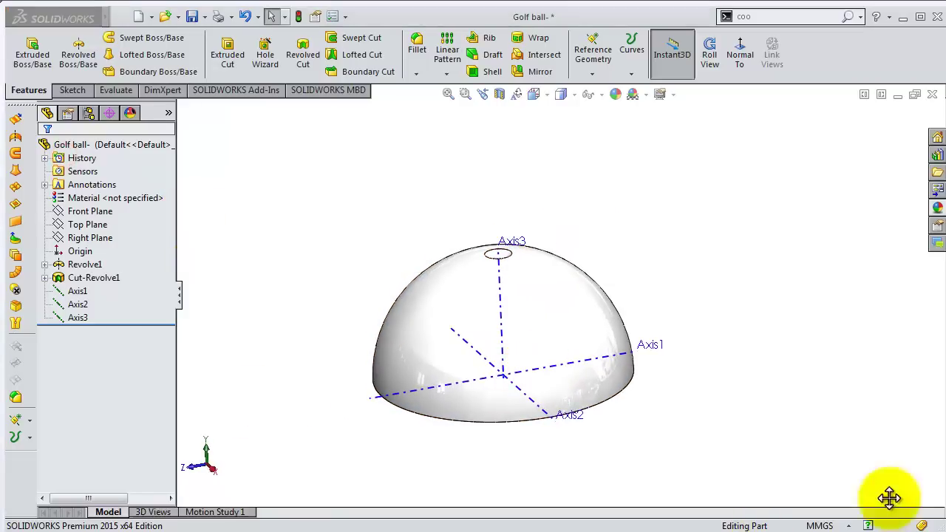
pyautogui.moveTo(734, 353)
pyautogui.mouseDown(button='middle')
pyautogui.moveTo(764, 405)
pyautogui.moveTo(729, 369)
pyautogui.moveTo(739, 380)
pyautogui.mouseUp(button='middle')
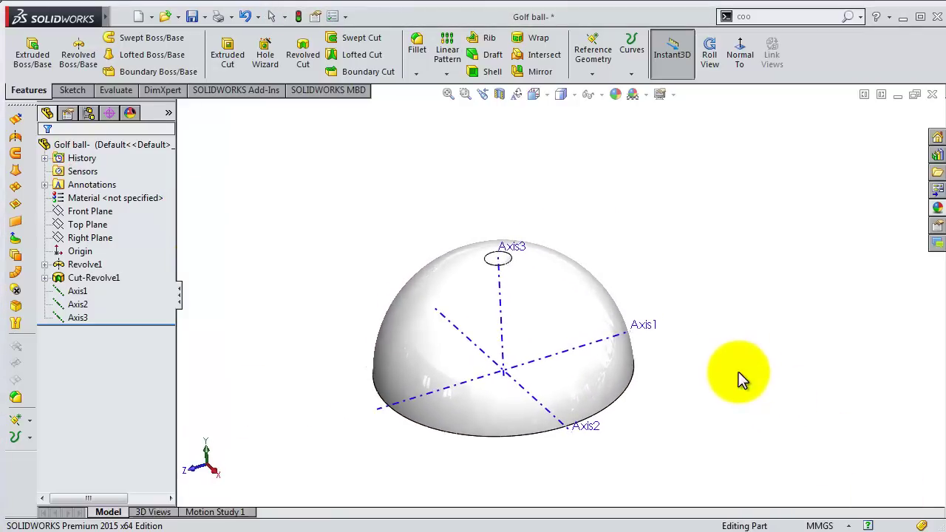
pyautogui.click(555, 420)
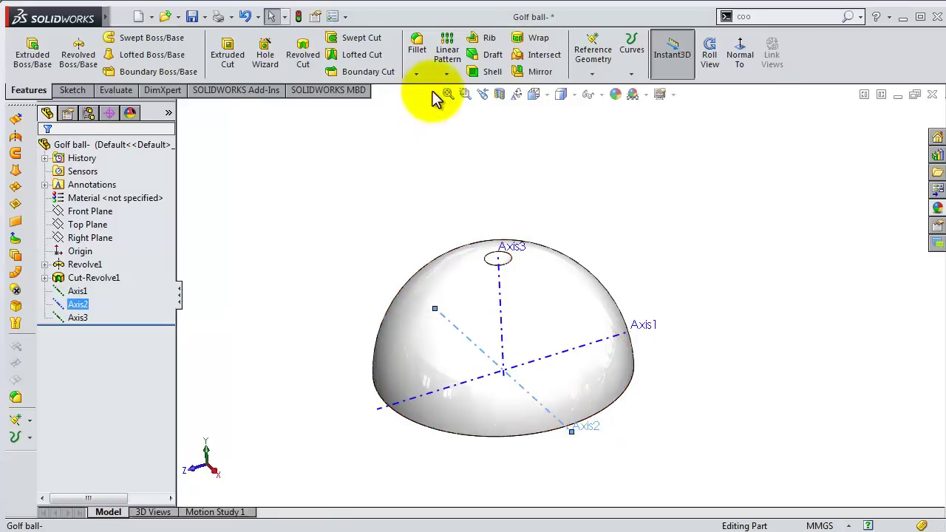
pyautogui.click(445, 74)
pyautogui.click(480, 103)
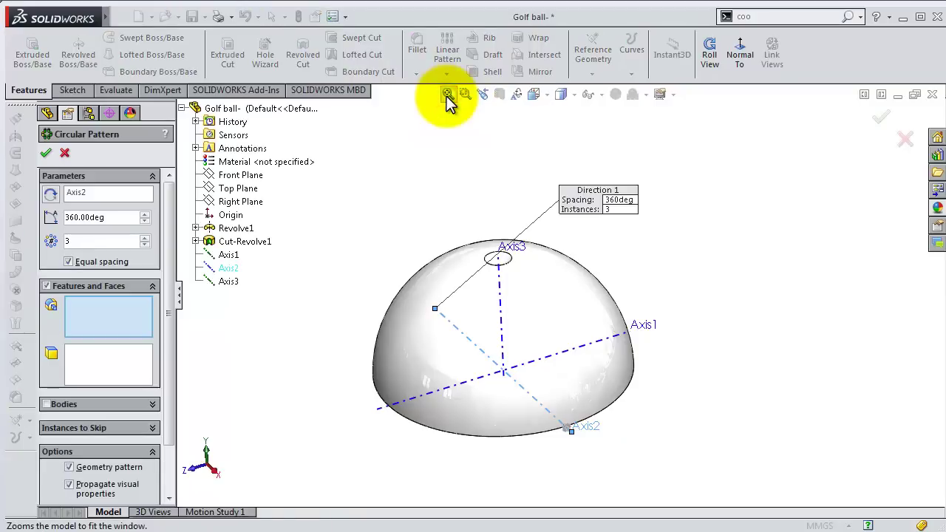
pyautogui.moveTo(115, 218); pyautogui.dragTo(65, 216)
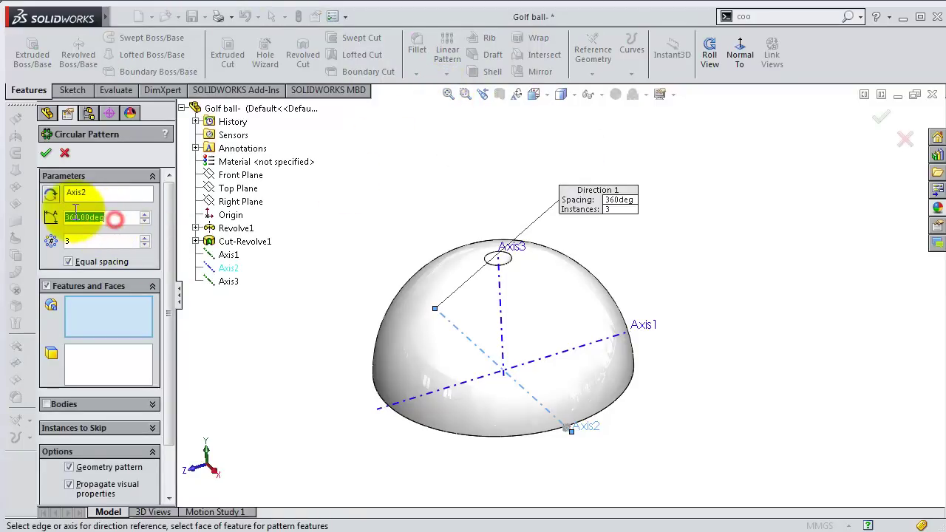
pyautogui.write('15')
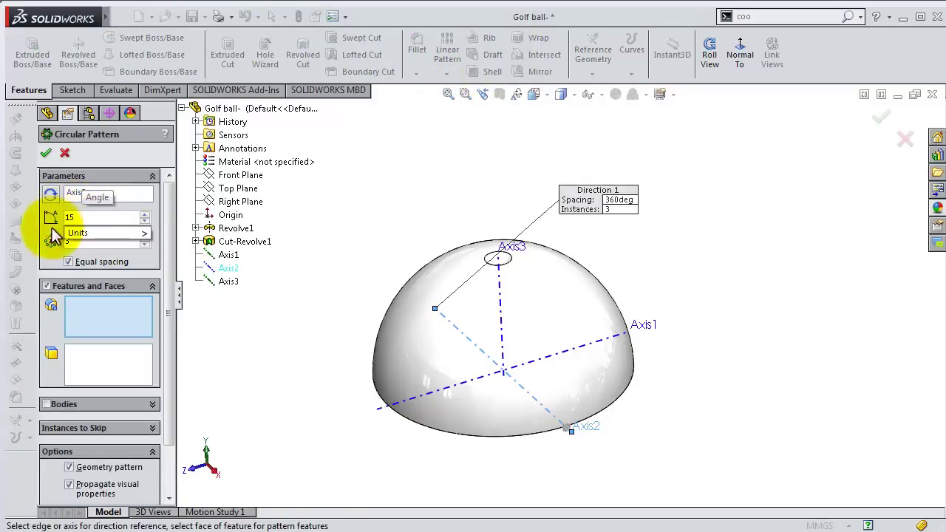
pyautogui.click(82, 242)
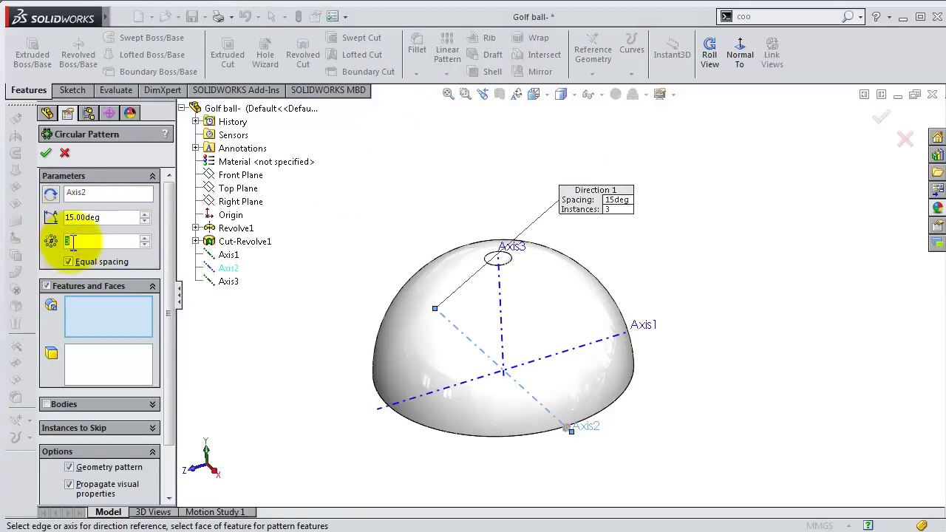
pyautogui.write('2')
pyautogui.press('Return')
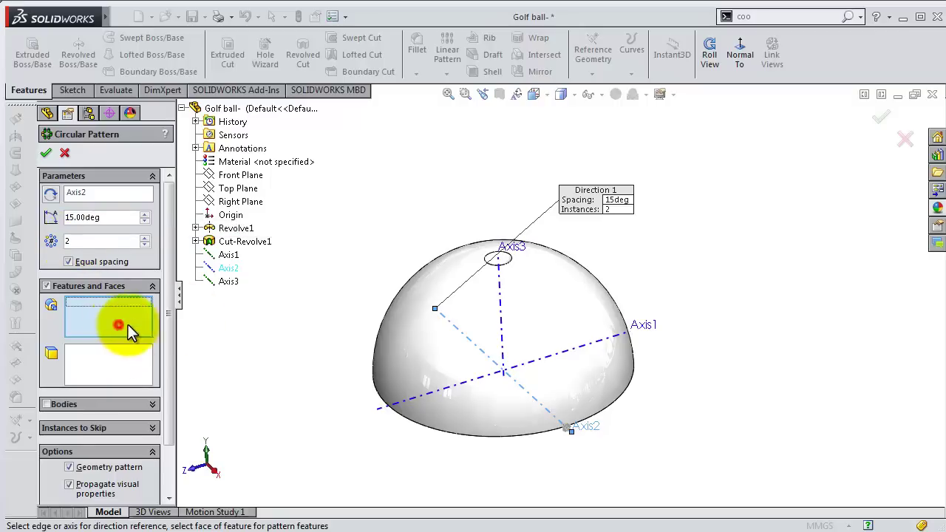
# Pattern the Cut-Revolve1 dimple about Axis2, reversing direction with Geometry pattern turned off
pyautogui.click(505, 260)
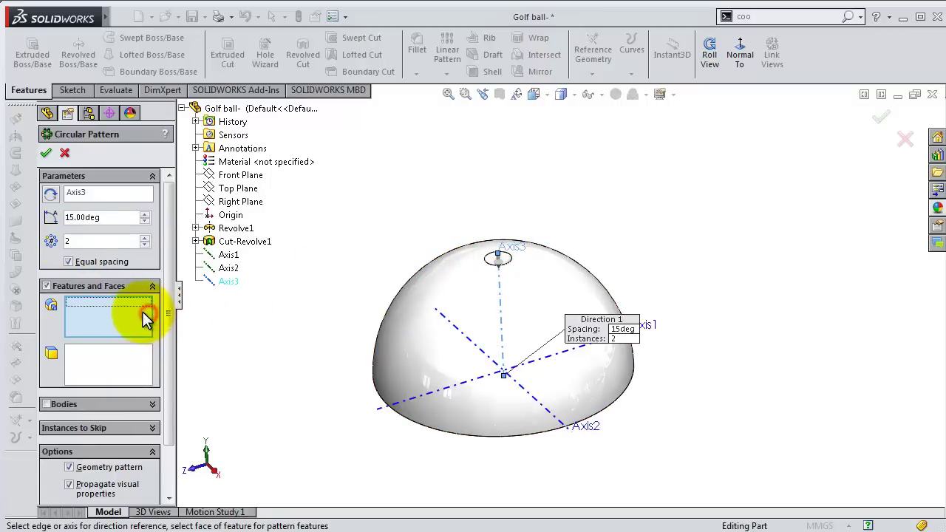
pyautogui.click(235, 247)
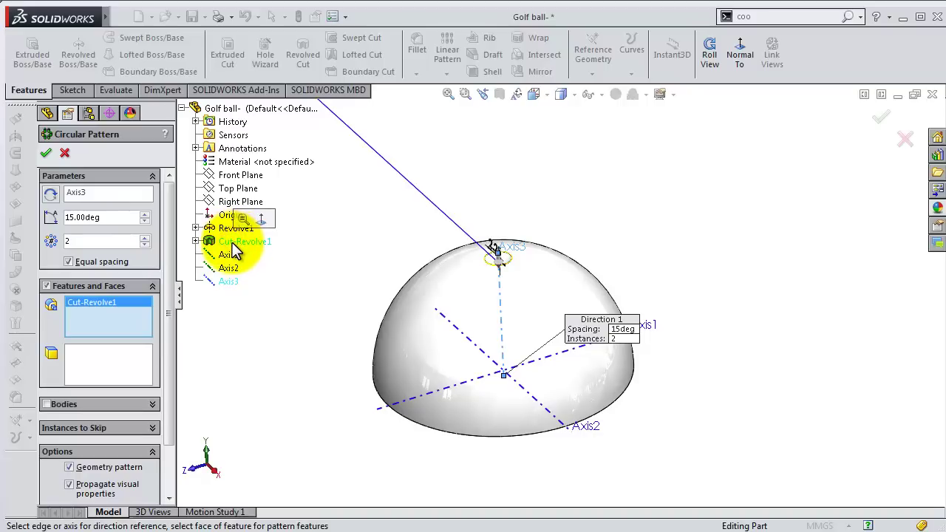
pyautogui.moveTo(395, 279); pyautogui.dragTo(390, 296, button='middle')
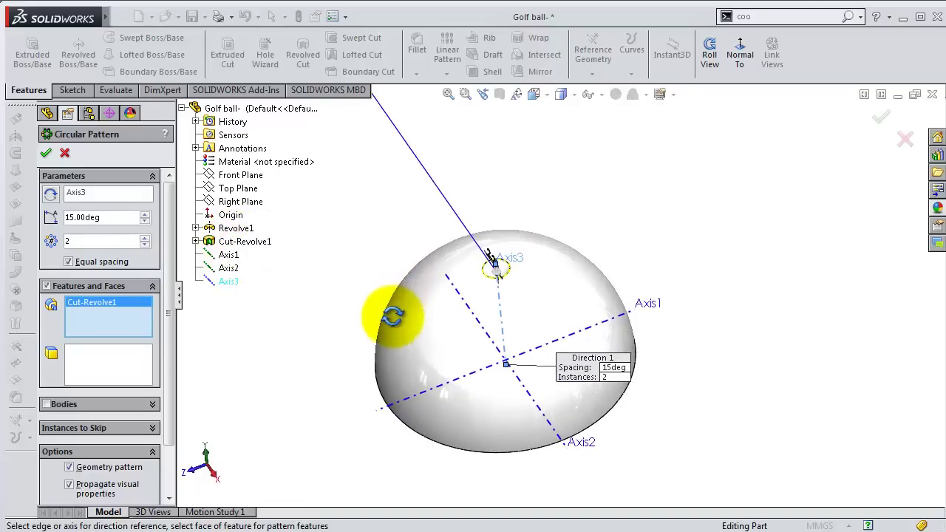
pyautogui.click(103, 189)
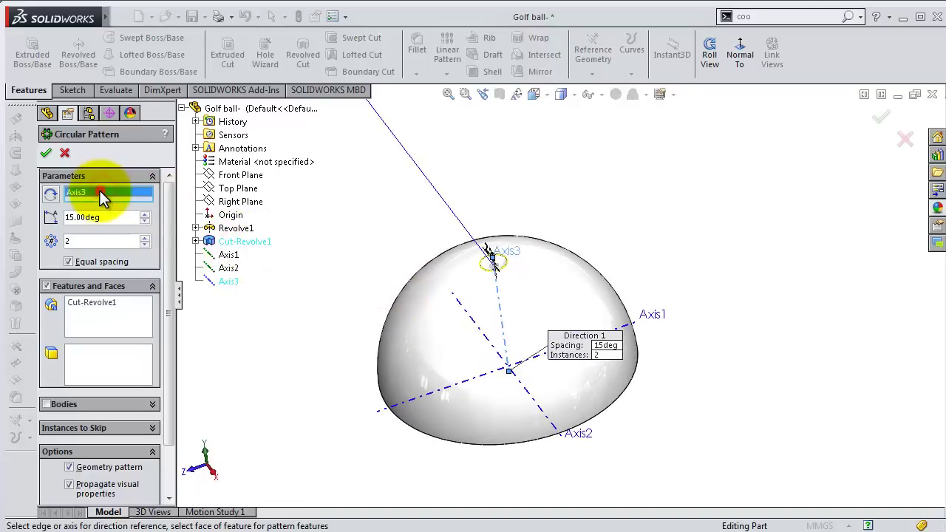
pyautogui.click(531, 397)
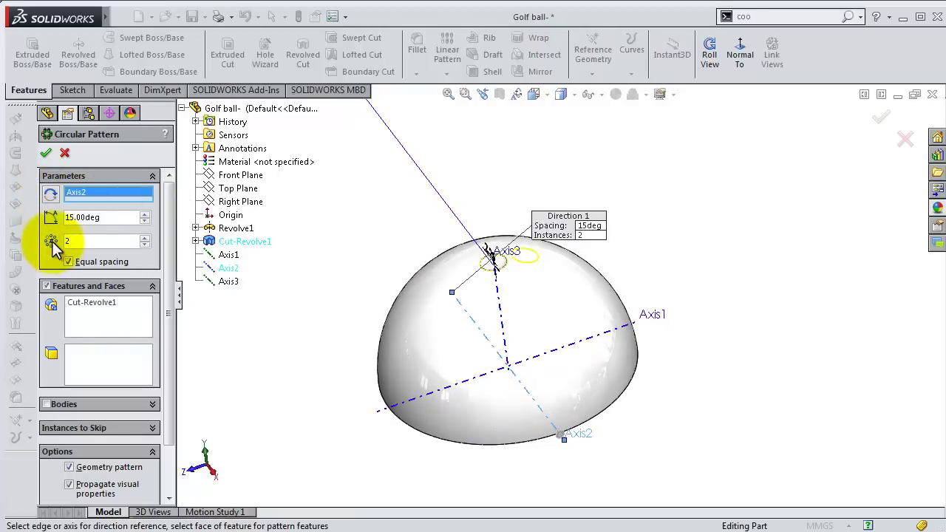
pyautogui.click(50, 196)
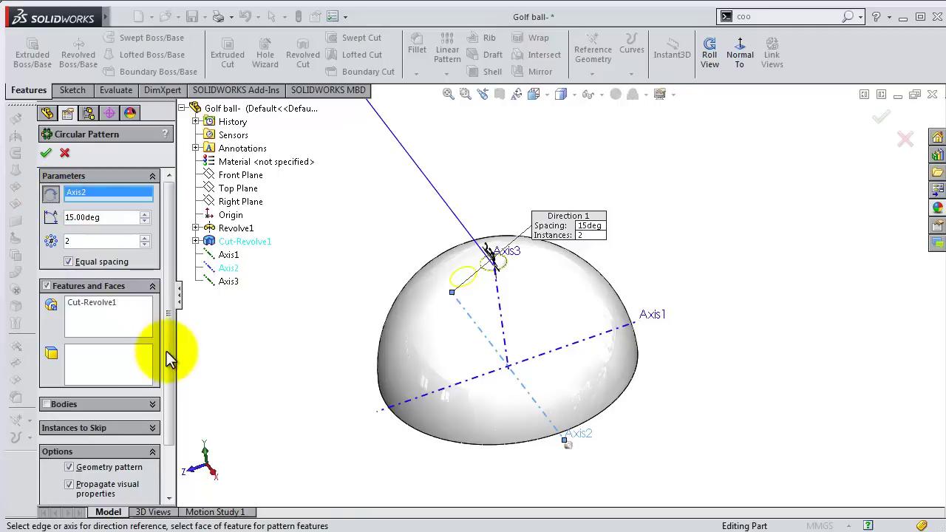
pyautogui.scroll(-3, 171, 369)
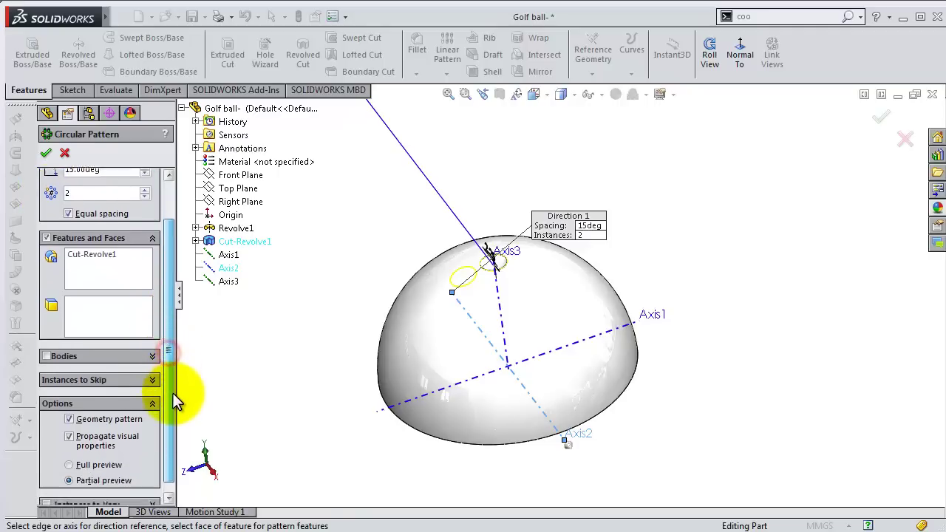
pyautogui.click(132, 414)
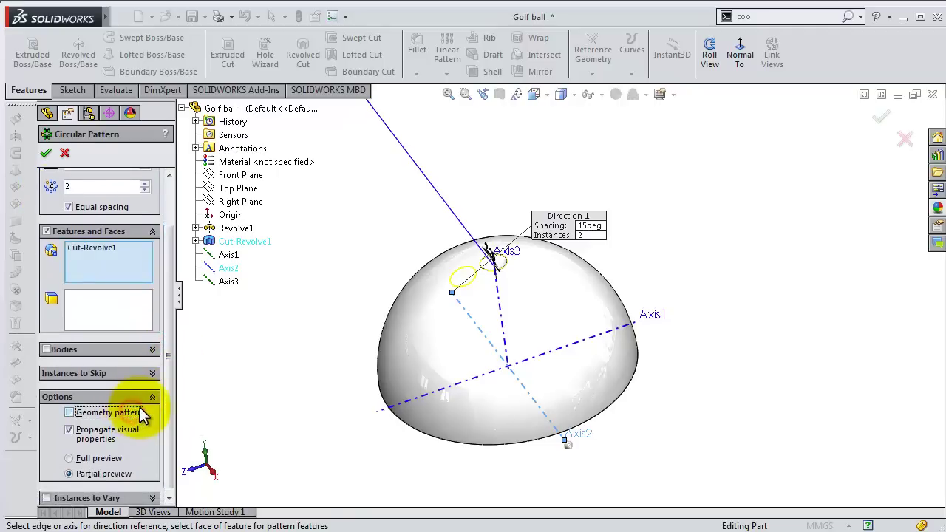
pyautogui.click(46, 153)
pyautogui.moveTo(321, 289)
pyautogui.mouseDown(button='middle')
pyautogui.moveTo(340, 323)
pyautogui.moveTo(327, 310)
pyautogui.mouseUp(button='middle')
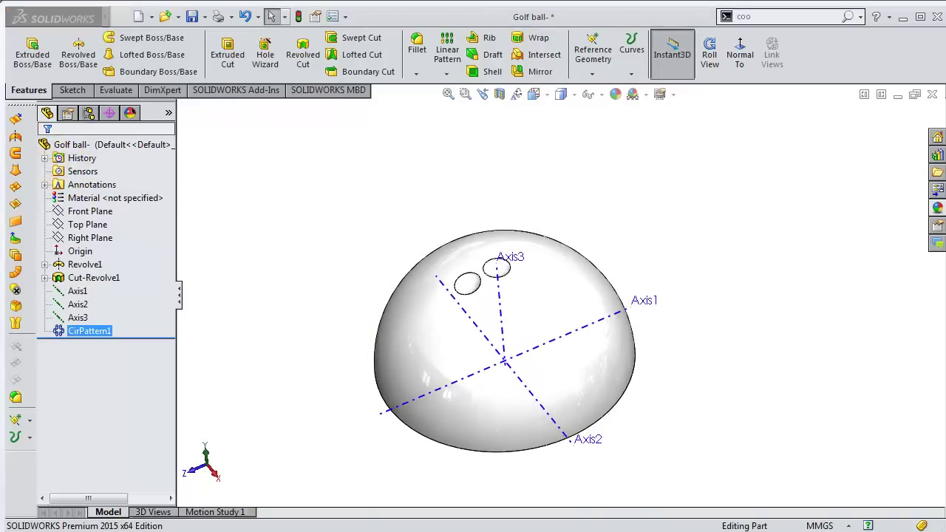
# Create CirPattern2 copying only Cut-Revolve1 about Axis2 at a 30° angle
pyautogui.click(446, 73)
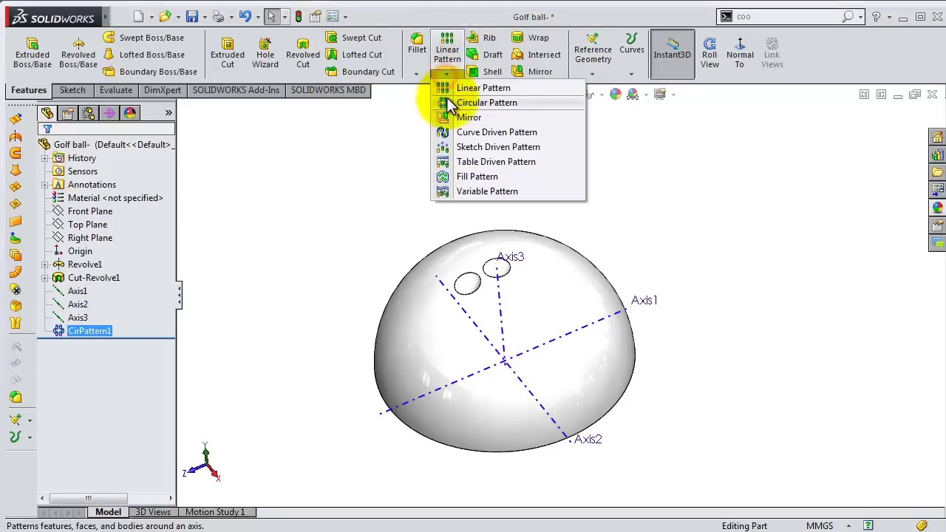
pyautogui.click(448, 104)
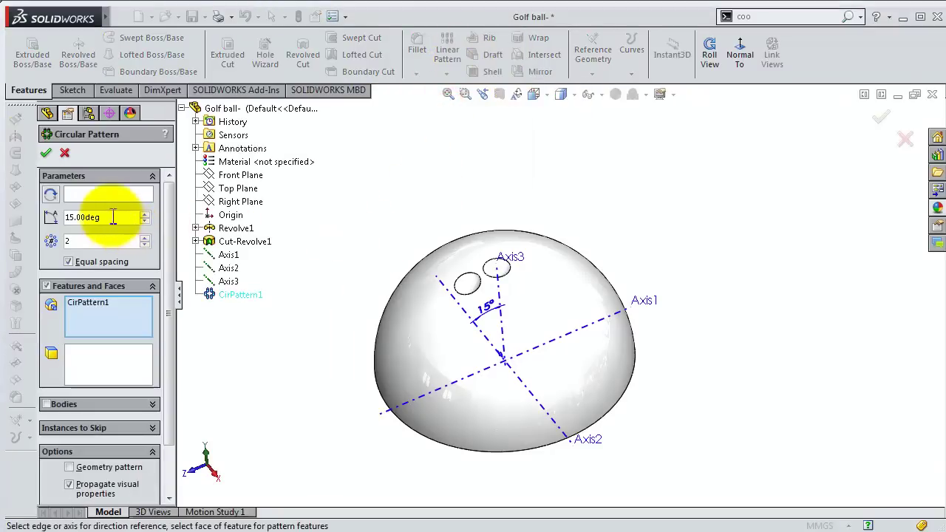
pyautogui.click(106, 194)
pyautogui.click(533, 403)
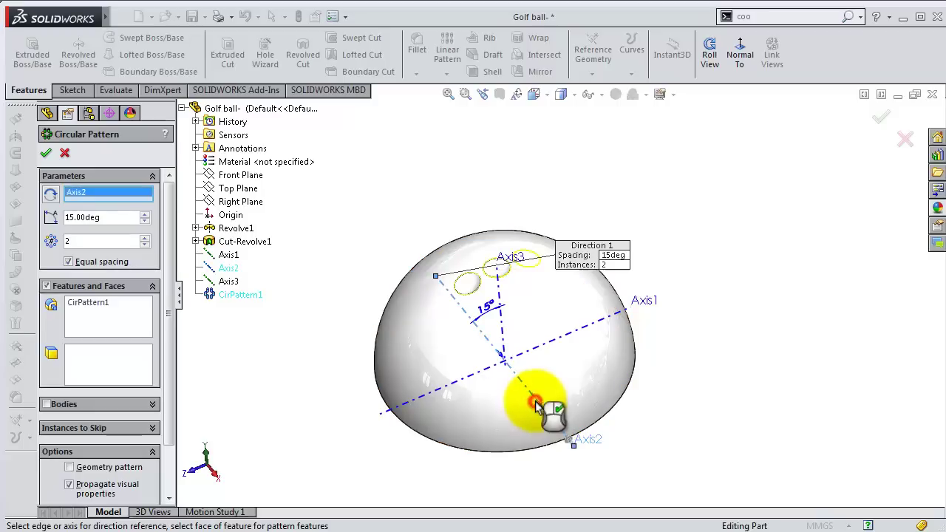
pyautogui.moveTo(114, 217); pyautogui.dragTo(76, 216)
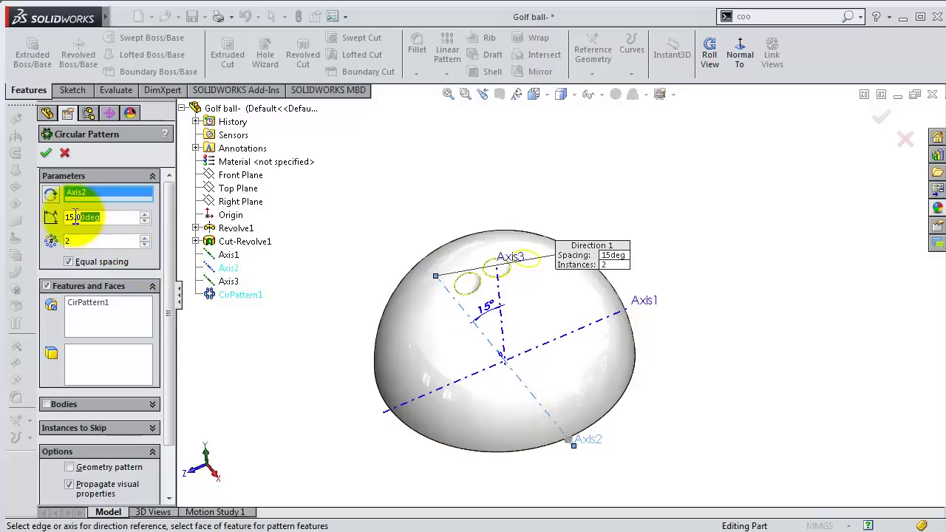
pyautogui.write('30')
pyautogui.press('Return')
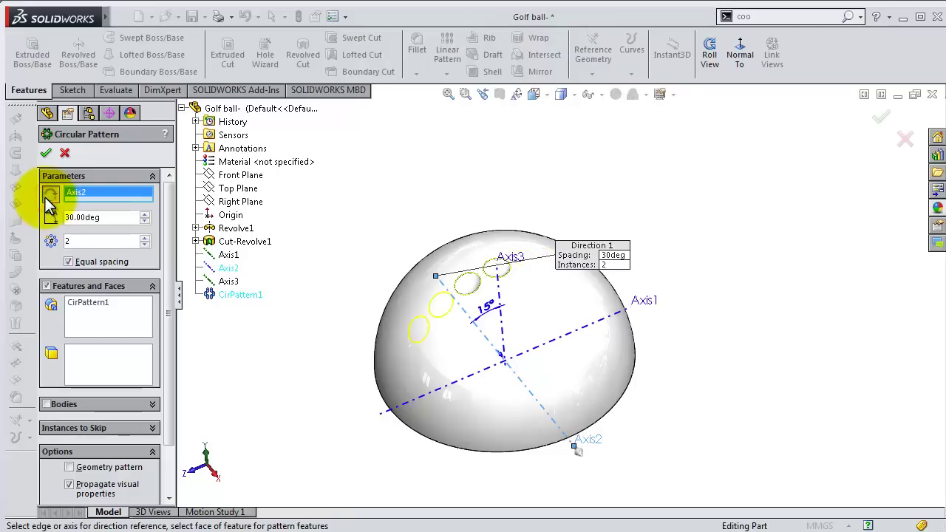
pyautogui.rightClick(111, 312)
pyautogui.click(188, 318)
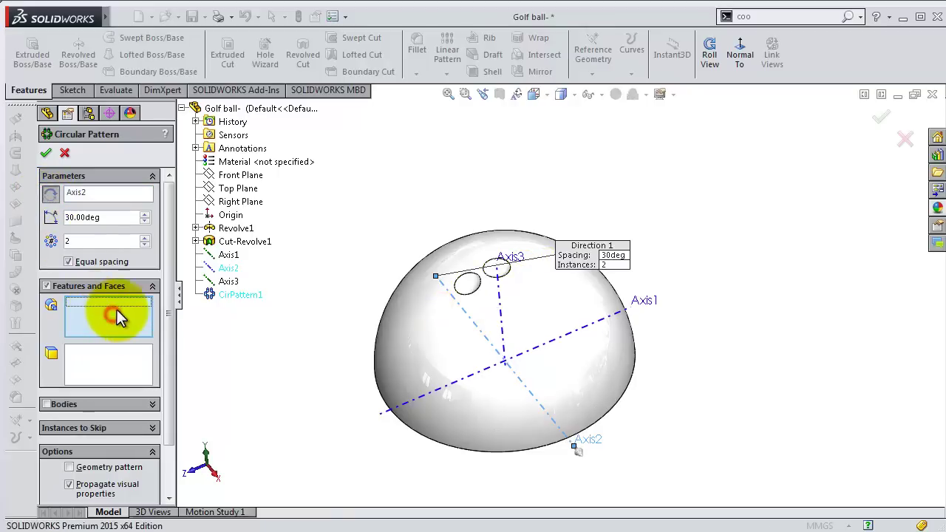
pyautogui.click(232, 244)
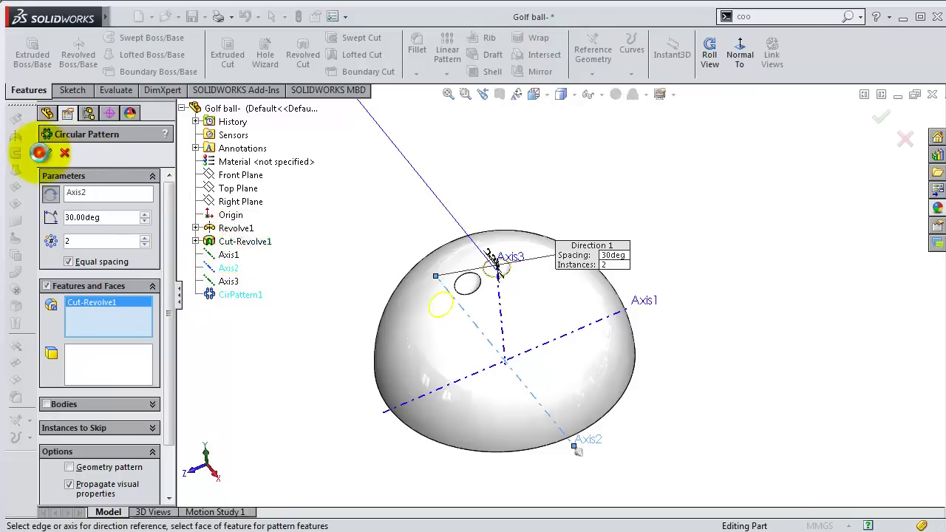
pyautogui.click(46, 153)
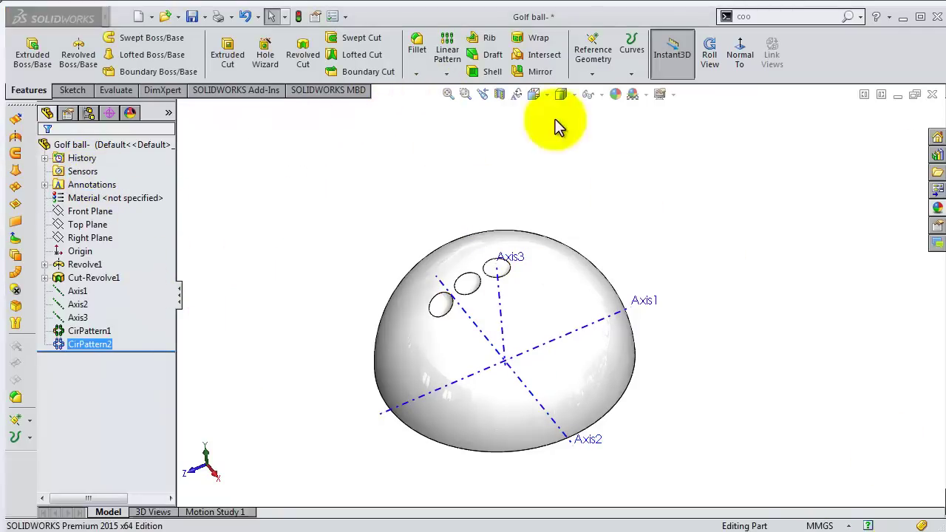
# Create CirPattern3 copying only Cut-Revolve1 about Axis2 at a 45° angle
pyautogui.click(447, 75)
pyautogui.click(473, 102)
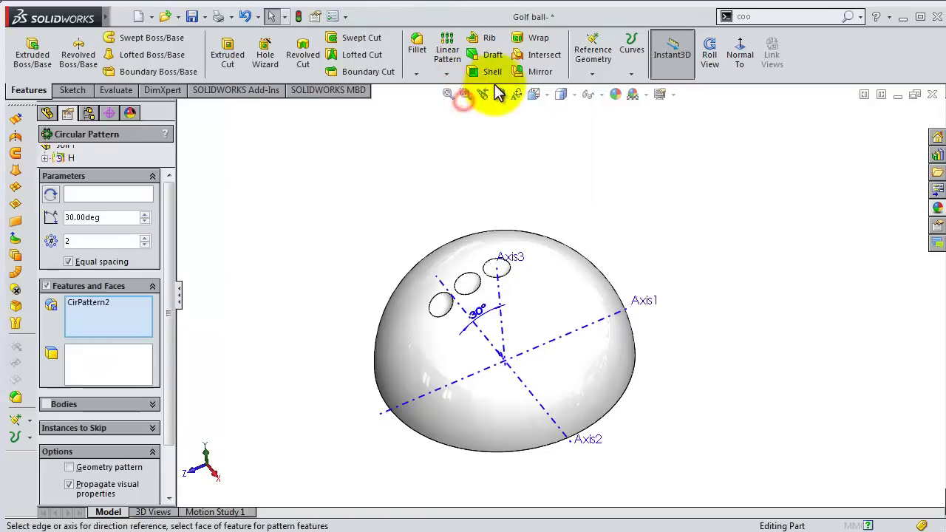
pyautogui.rightClick(130, 316)
pyautogui.click(147, 321)
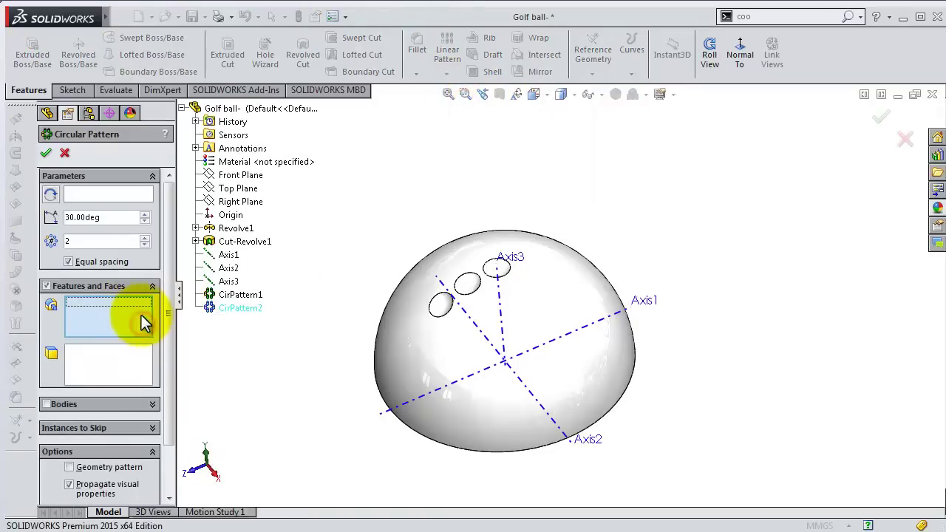
pyautogui.click(496, 275)
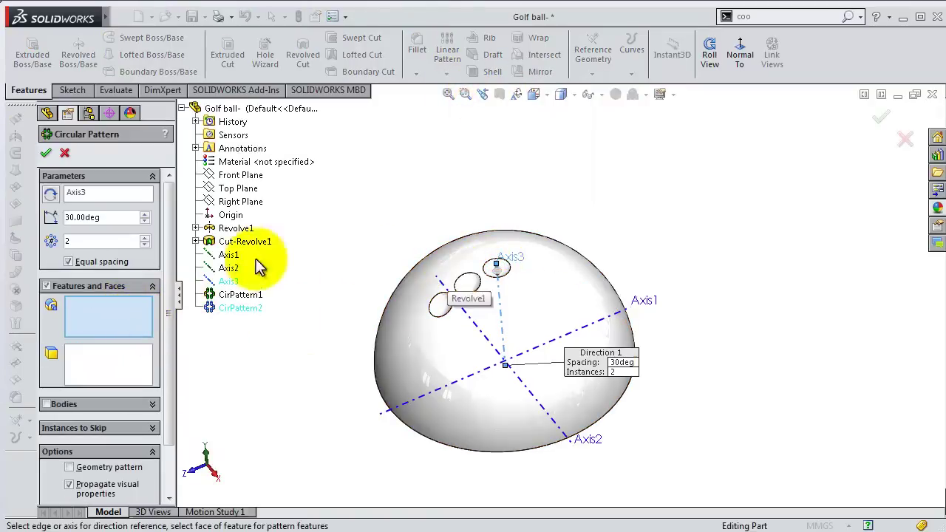
pyautogui.click(103, 194)
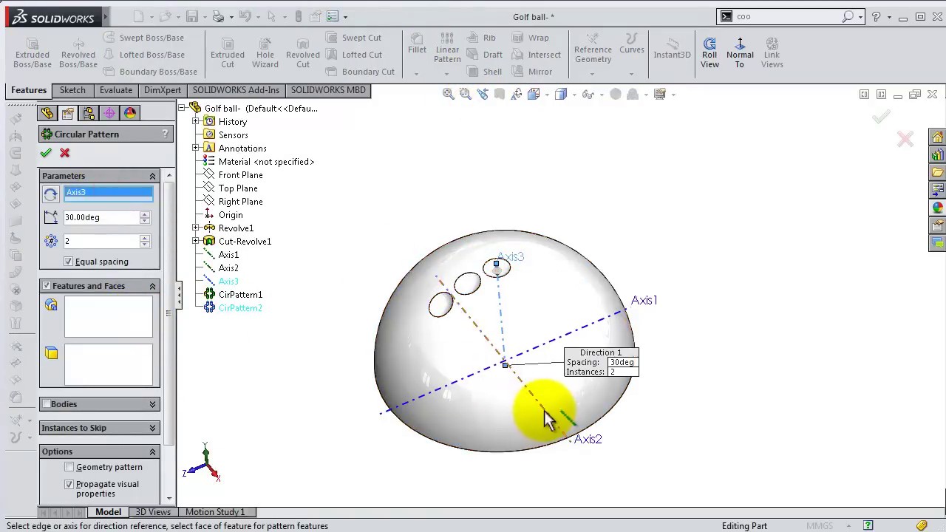
pyautogui.click(554, 422)
pyautogui.click(113, 306)
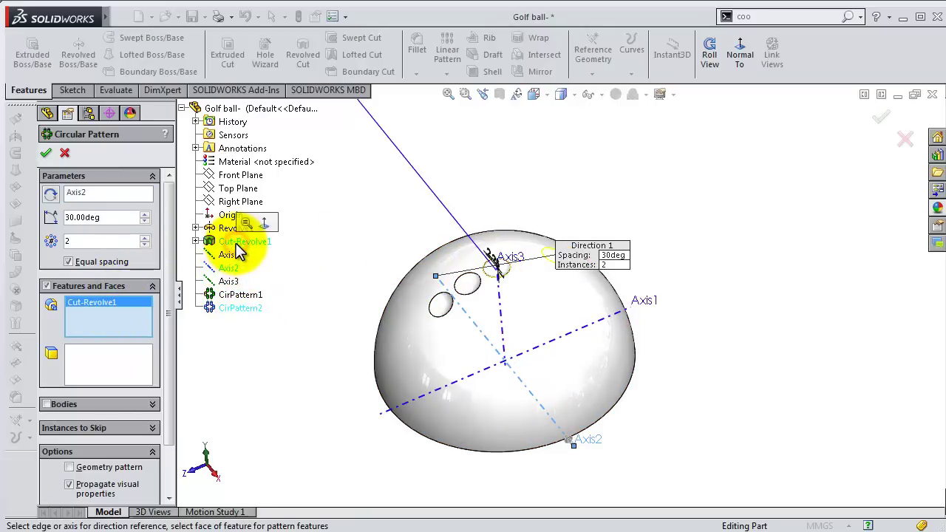
pyautogui.doubleClick(113, 218)
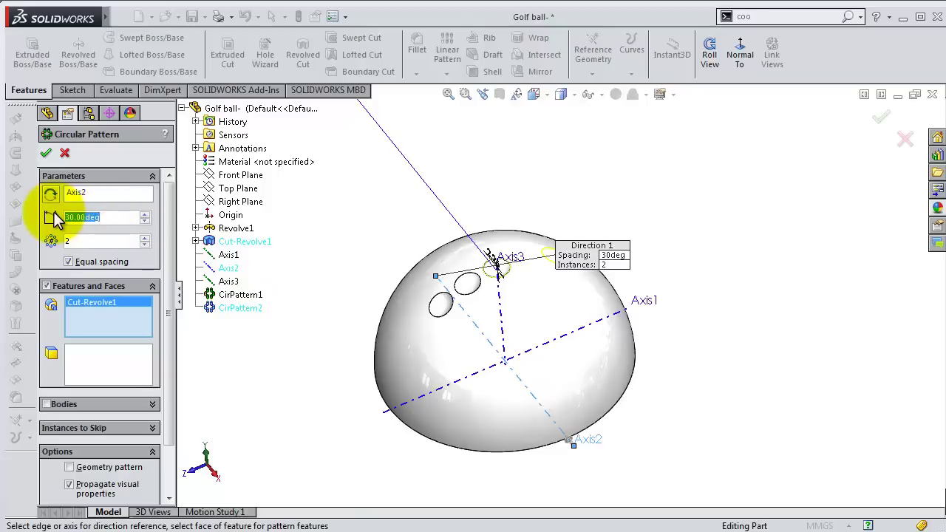
pyautogui.write('45')
pyautogui.press('Return')
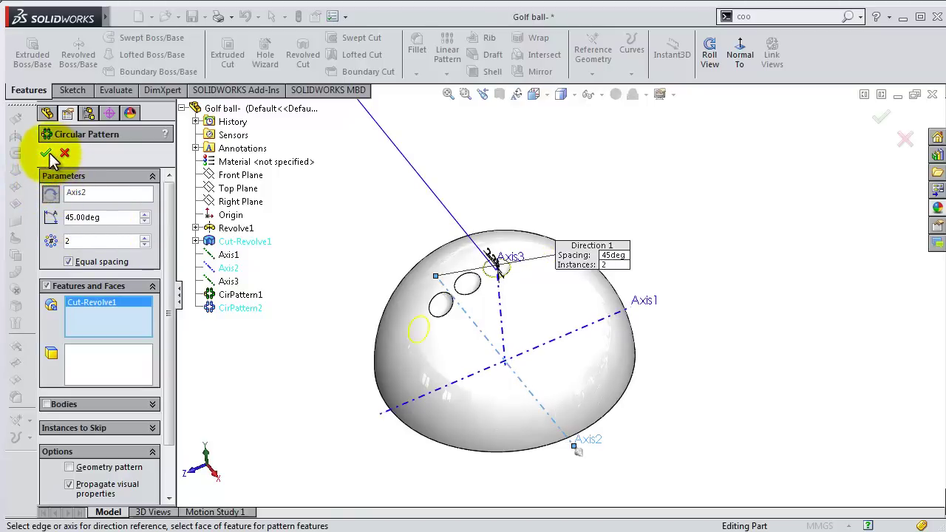
pyautogui.click(46, 153)
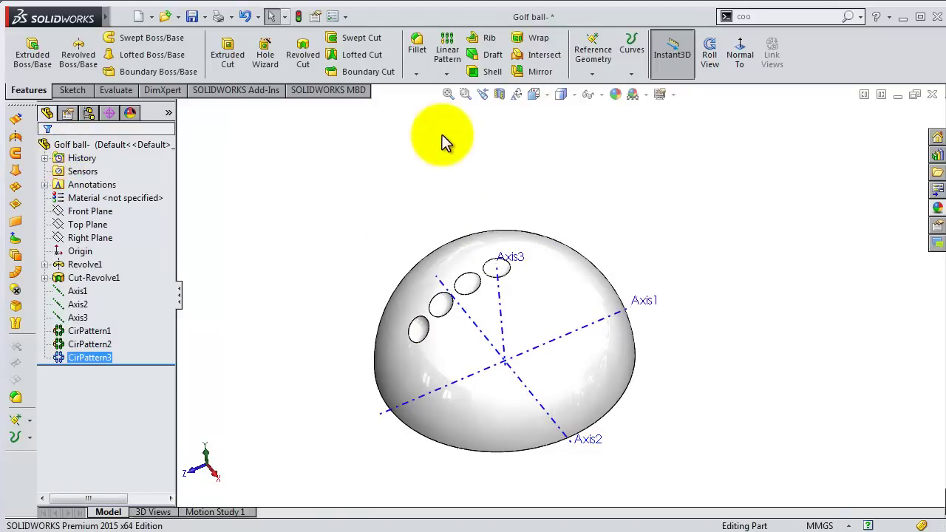
# Create CirPattern4 copying only Cut-Revolve1 about Axis2 at a 60° angle
pyautogui.click(446, 74)
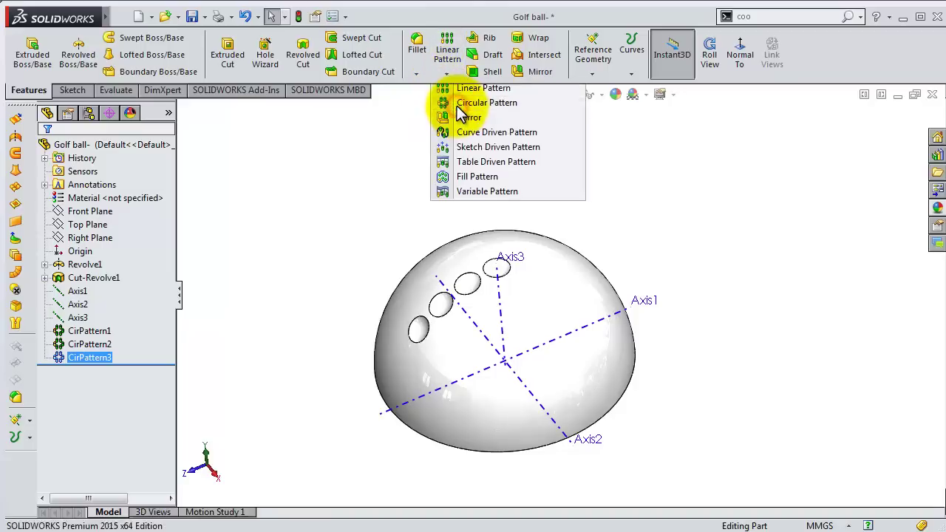
pyautogui.click(459, 103)
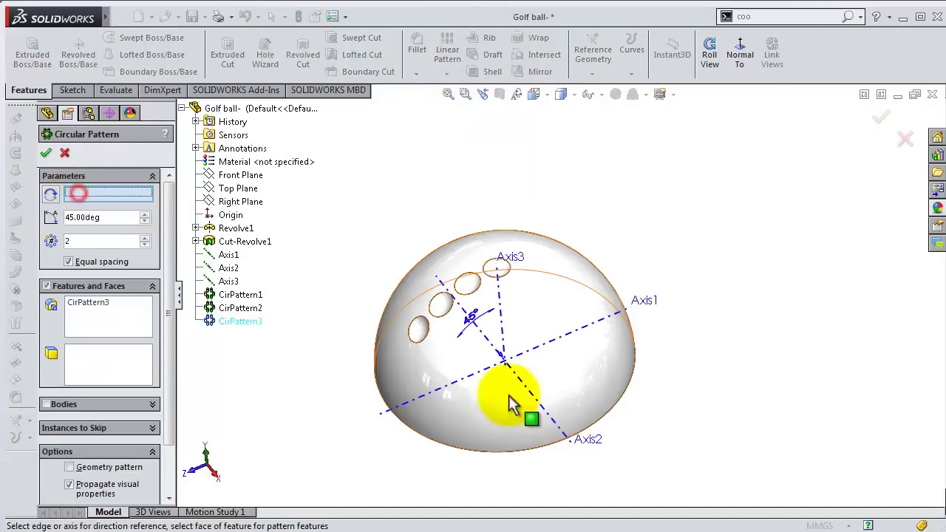
pyautogui.click(538, 404)
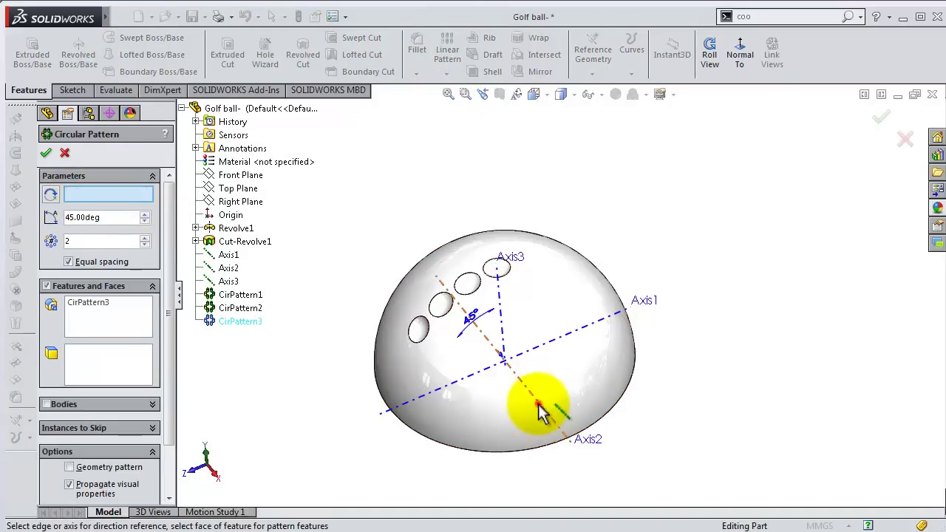
pyautogui.doubleClick(107, 218)
pyautogui.write('60')
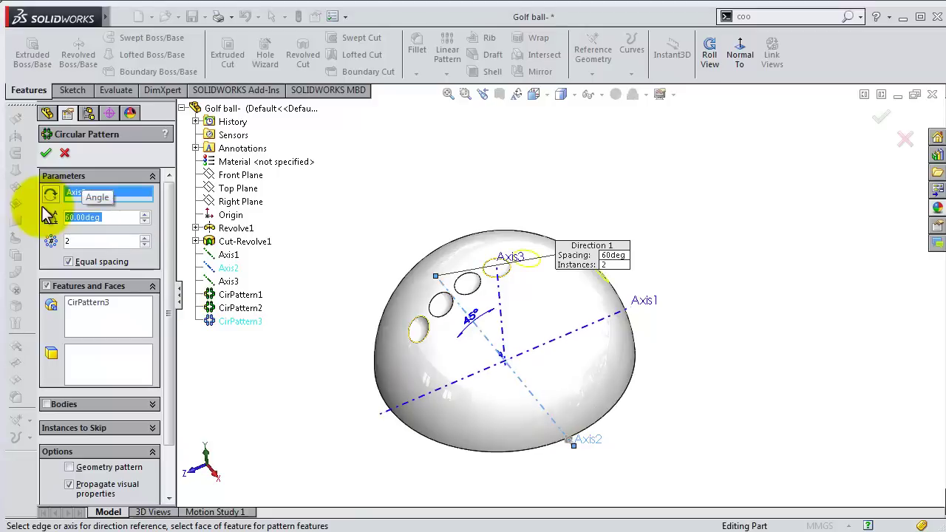
pyautogui.click(112, 323)
pyautogui.rightClick(136, 317)
pyautogui.click(155, 322)
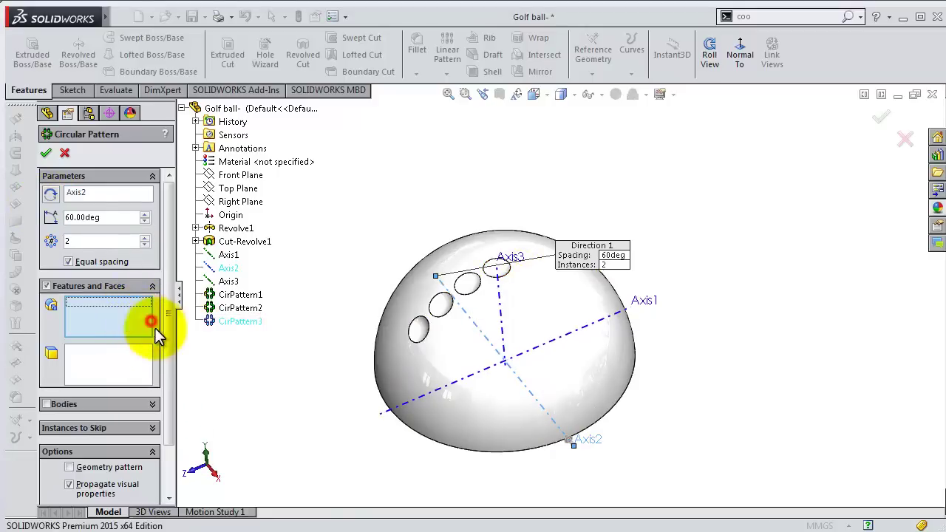
pyautogui.click(246, 244)
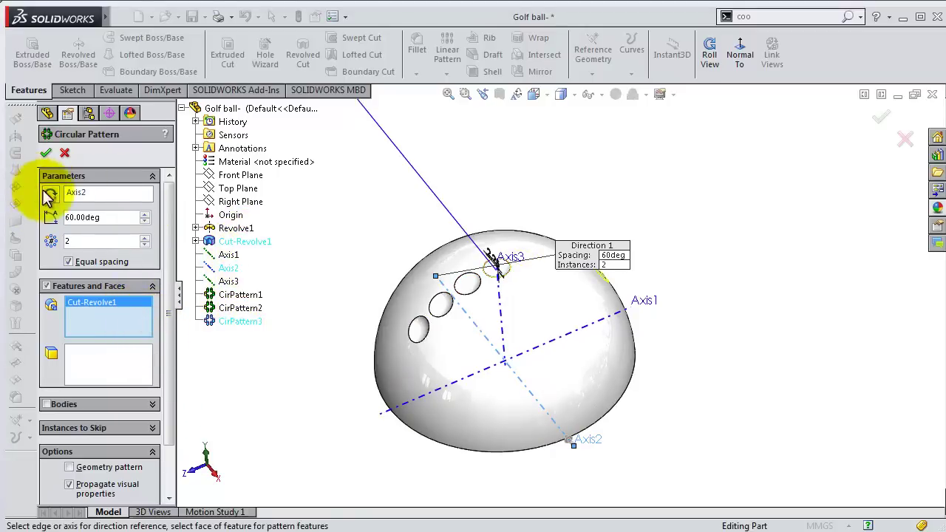
pyautogui.click(45, 152)
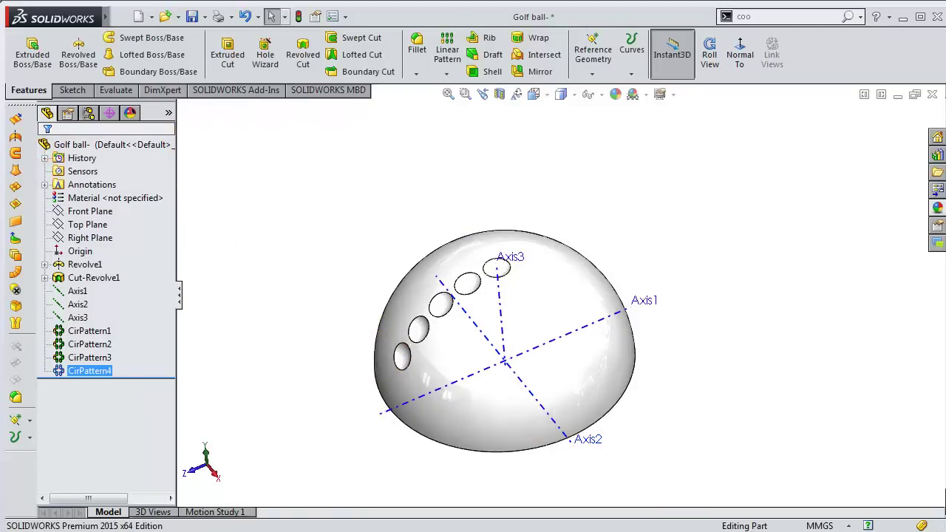
# Pattern only Cut-Revolve1 about Axis2 at 75° with the direction reversed
pyautogui.click(447, 74)
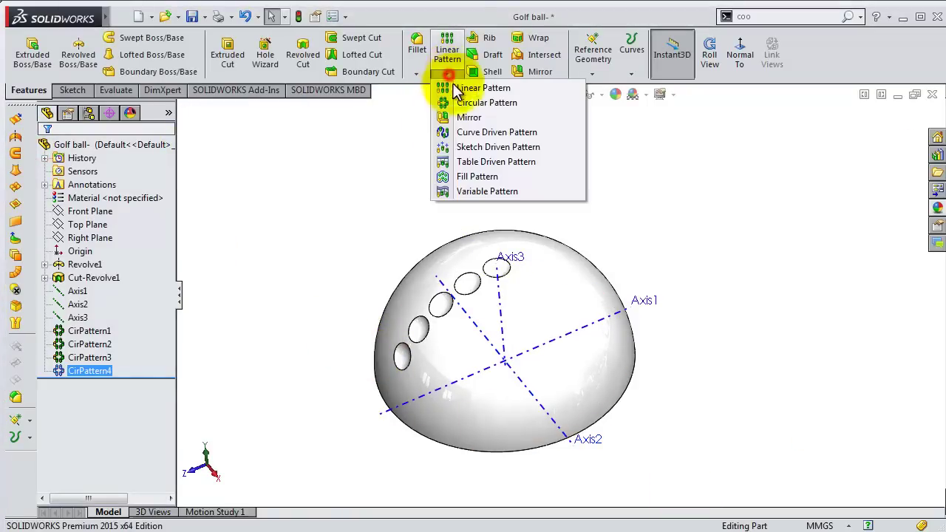
pyautogui.click(473, 103)
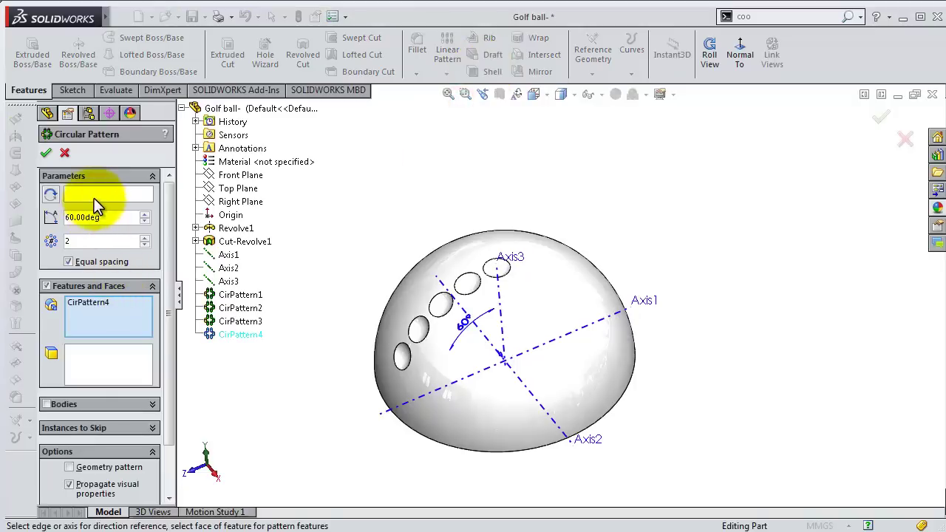
pyautogui.click(531, 395)
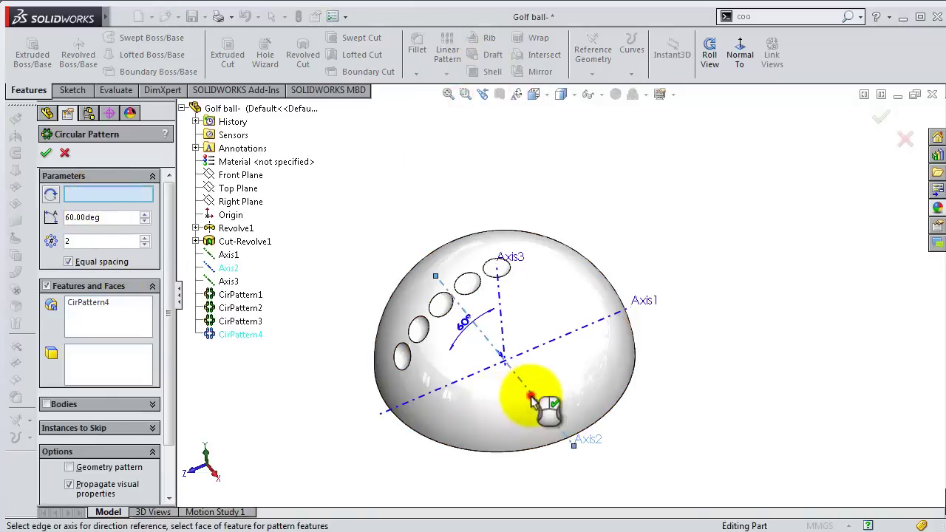
pyautogui.click(111, 217)
pyautogui.write('75')
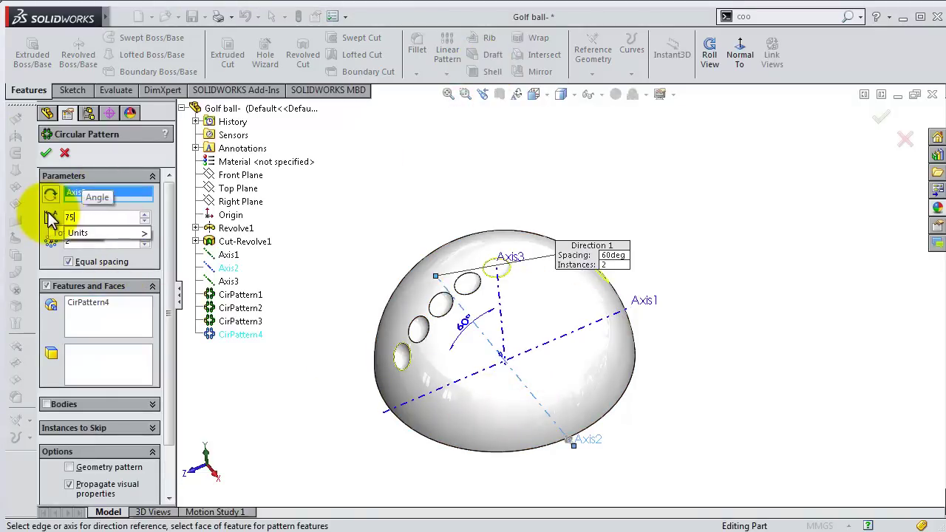
pyautogui.rightClick(112, 316)
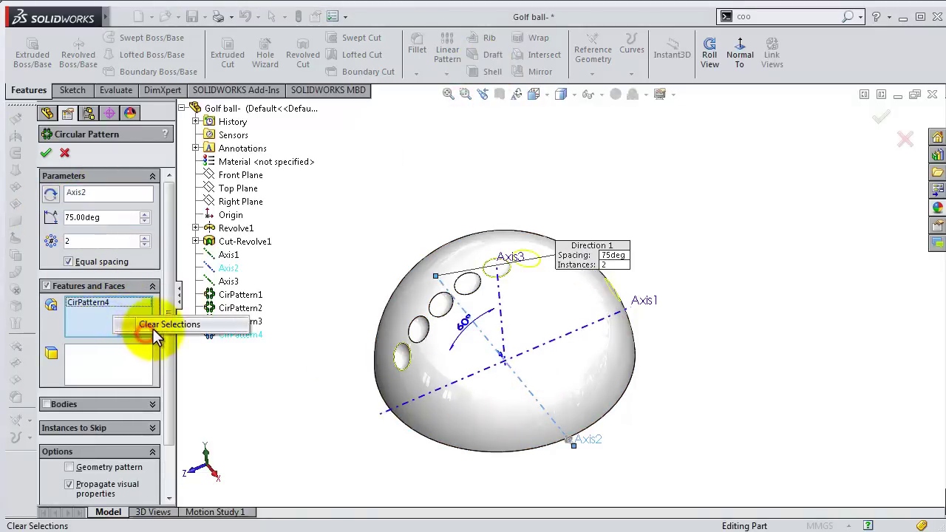
pyautogui.click(153, 327)
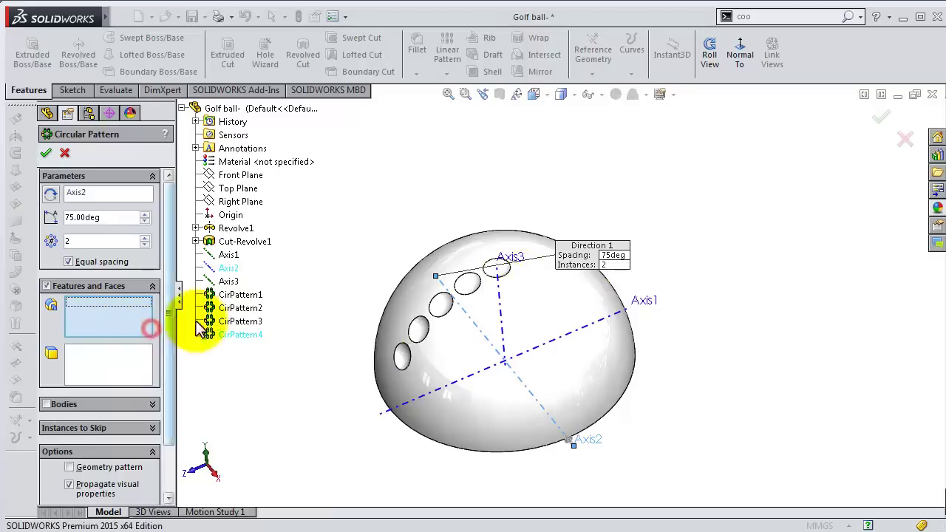
pyautogui.click(231, 242)
pyautogui.click(50, 193)
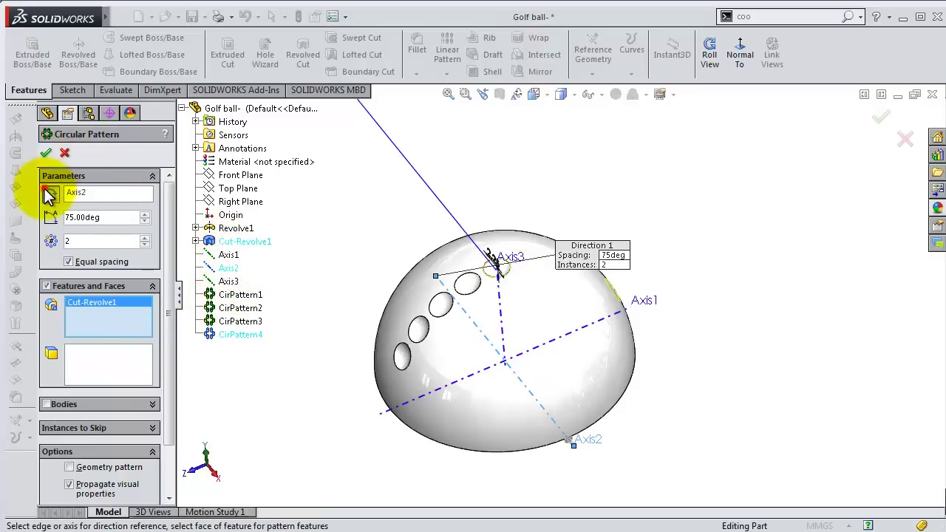
pyautogui.moveTo(169, 296)
pyautogui.mouseDown()
pyautogui.moveTo(175, 363)
pyautogui.moveTo(179, 328)
pyautogui.mouseUp()
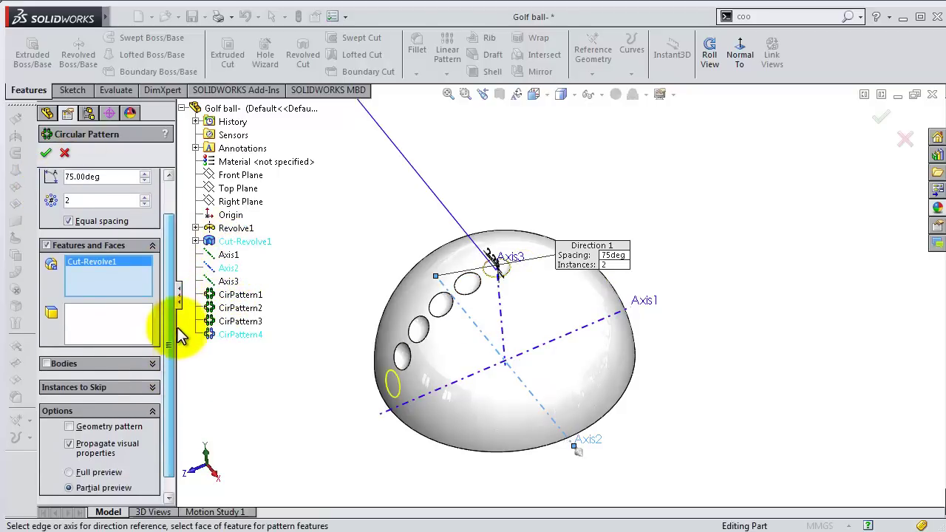
pyautogui.click(48, 153)
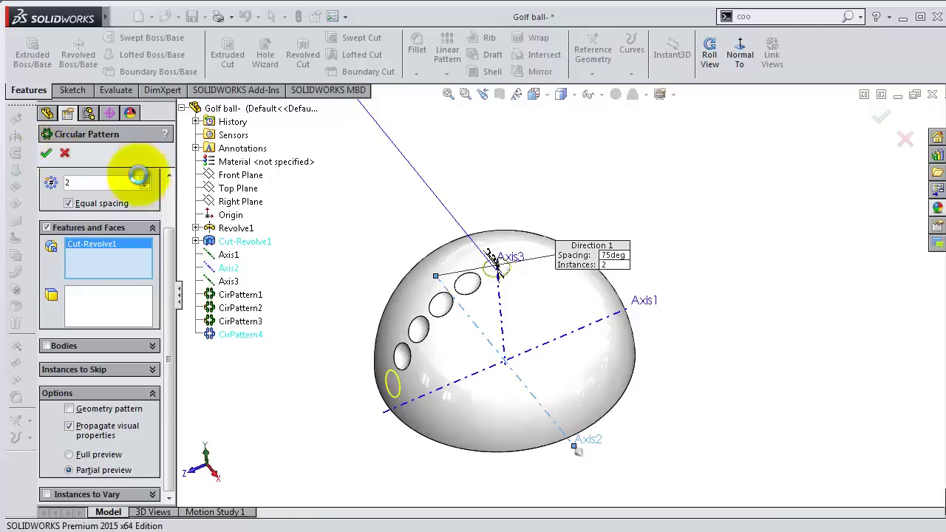
# Create CirPattern6 copying only Cut-Revolve1 about Axis2 at a 90° angle
pyautogui.click(447, 73)
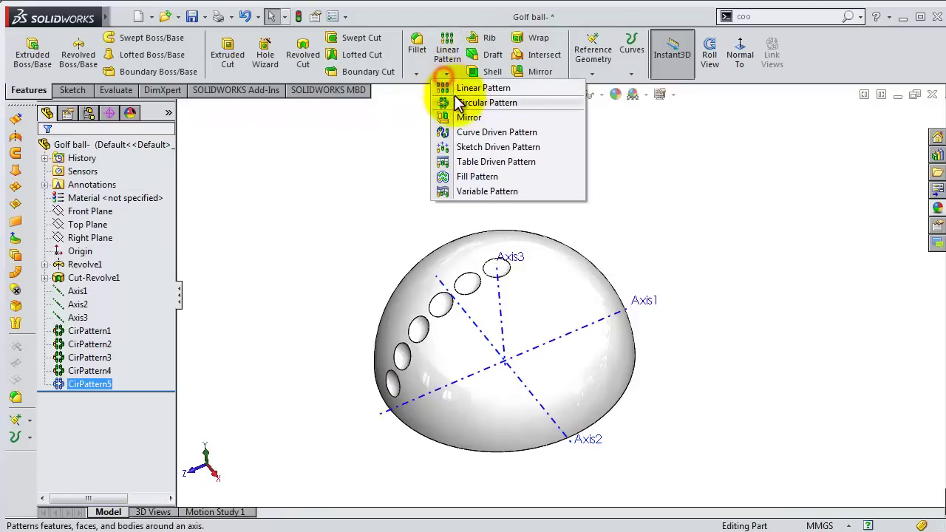
pyautogui.click(455, 99)
pyautogui.rightClick(136, 323)
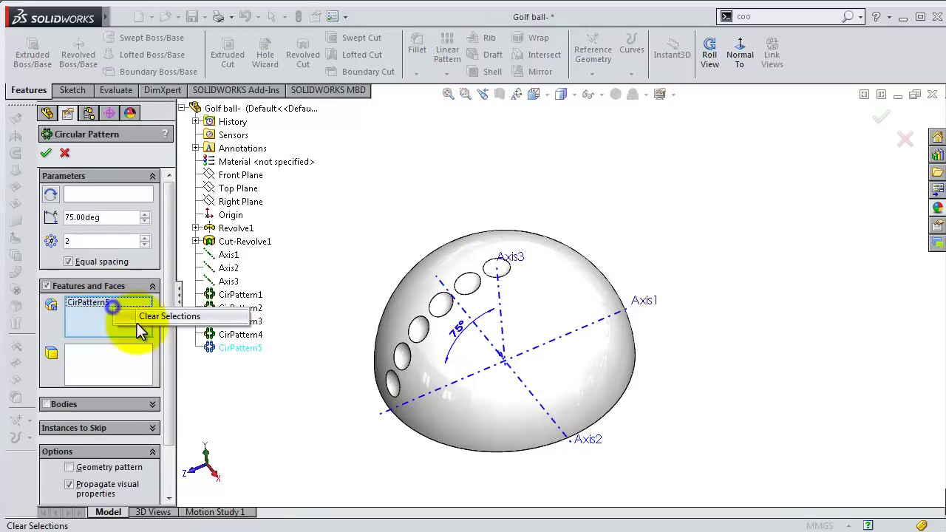
pyautogui.click(141, 320)
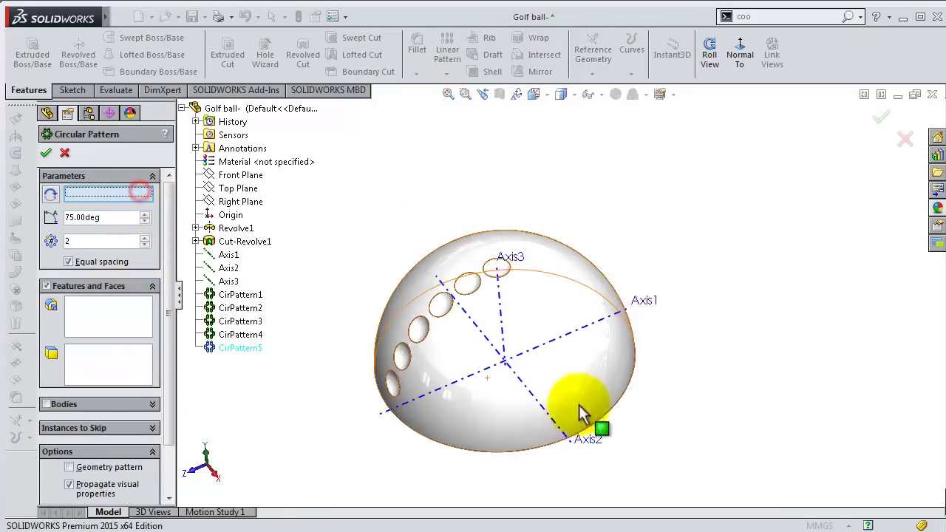
pyautogui.click(550, 416)
pyautogui.click(130, 317)
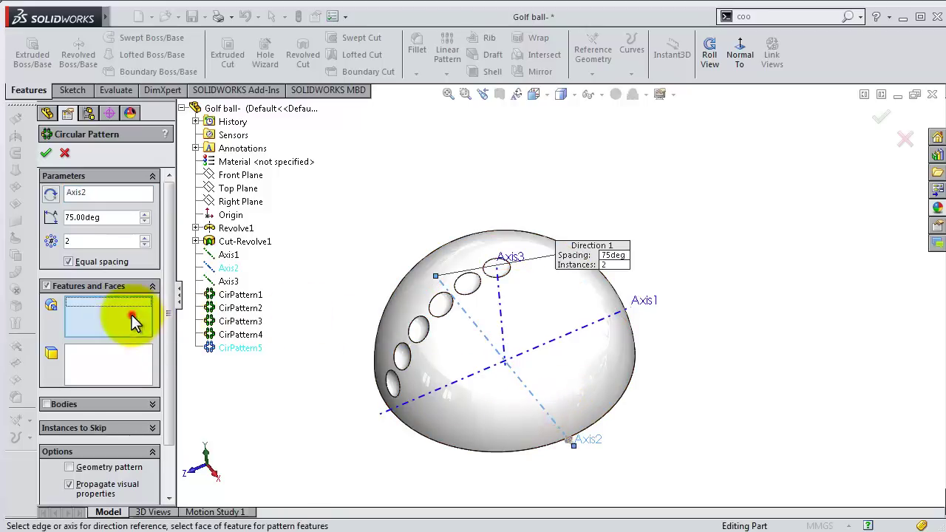
pyautogui.click(251, 242)
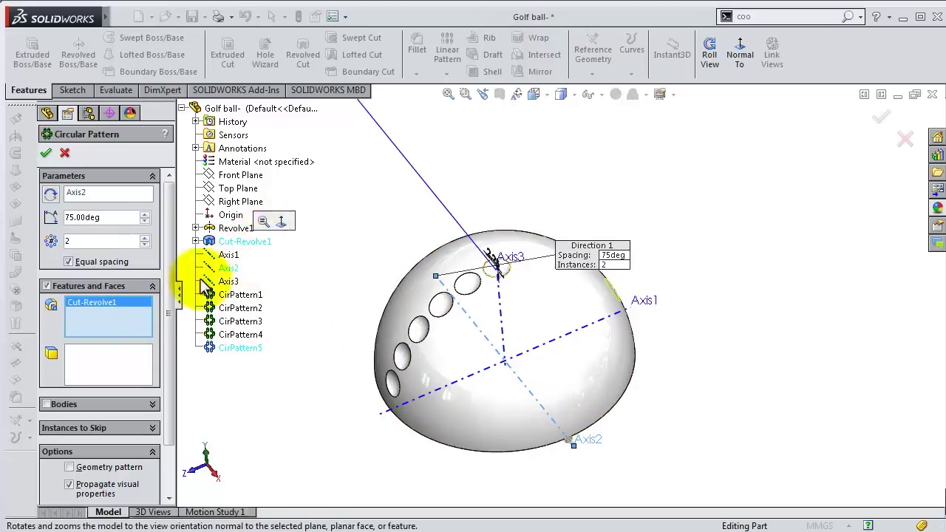
pyautogui.click(110, 218)
pyautogui.doubleClick(76, 219)
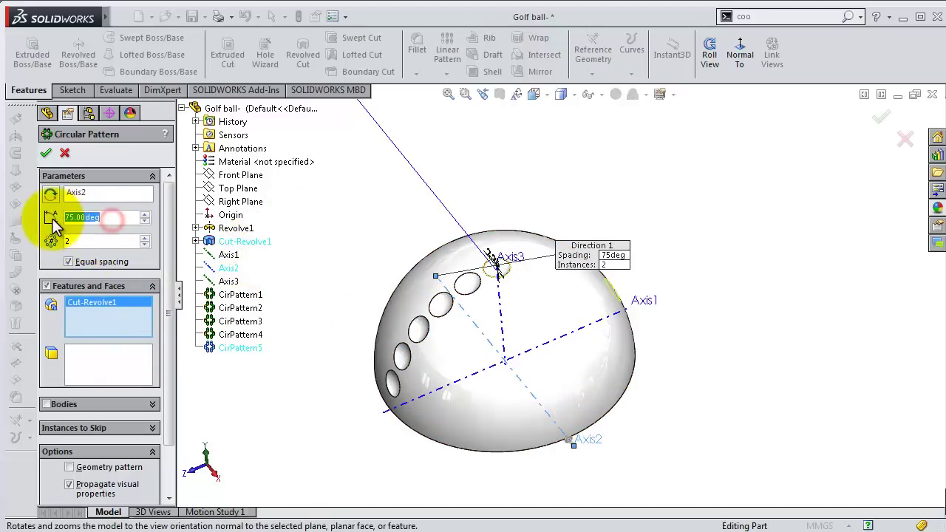
pyautogui.write('90')
pyautogui.press('Return')
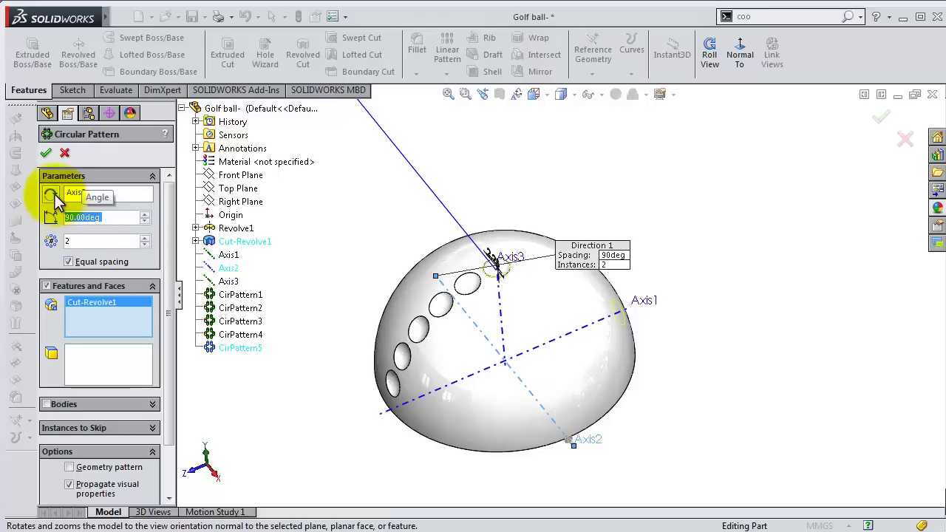
pyautogui.click(46, 152)
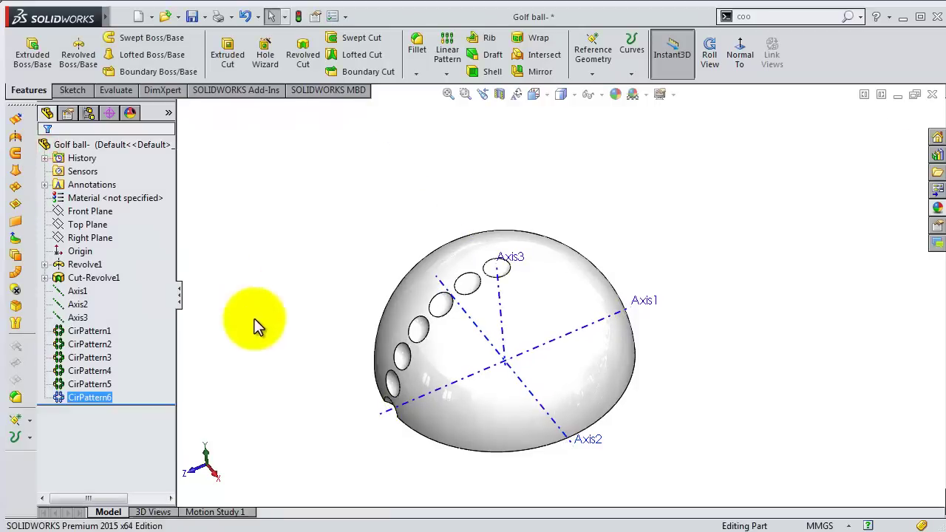
# Orbit the ball to inspect the completed row of dimples
pyautogui.moveTo(320, 361); pyautogui.dragTo(311, 327, button='middle')
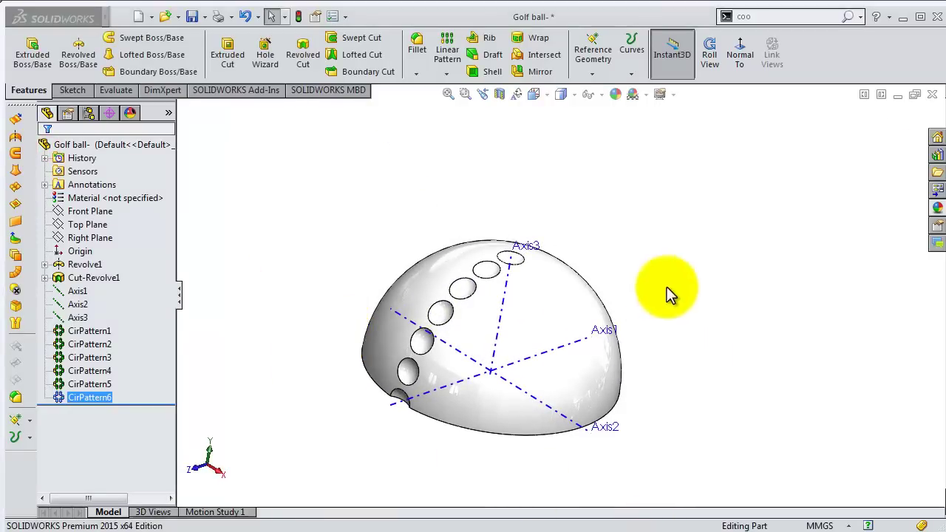
pyautogui.moveTo(665, 292)
pyautogui.mouseDown(button='middle')
pyautogui.moveTo(692, 266)
pyautogui.moveTo(682, 260)
pyautogui.mouseUp(button='middle')
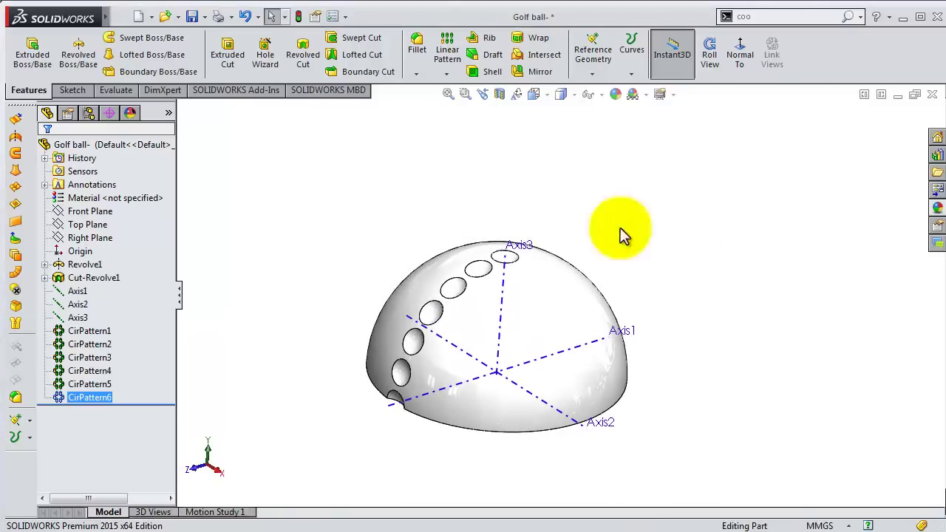
pyautogui.click(444, 72)
# Pattern CirPattern1 six times through 360° about Axis3 to ring the dome's top
pyautogui.click(465, 106)
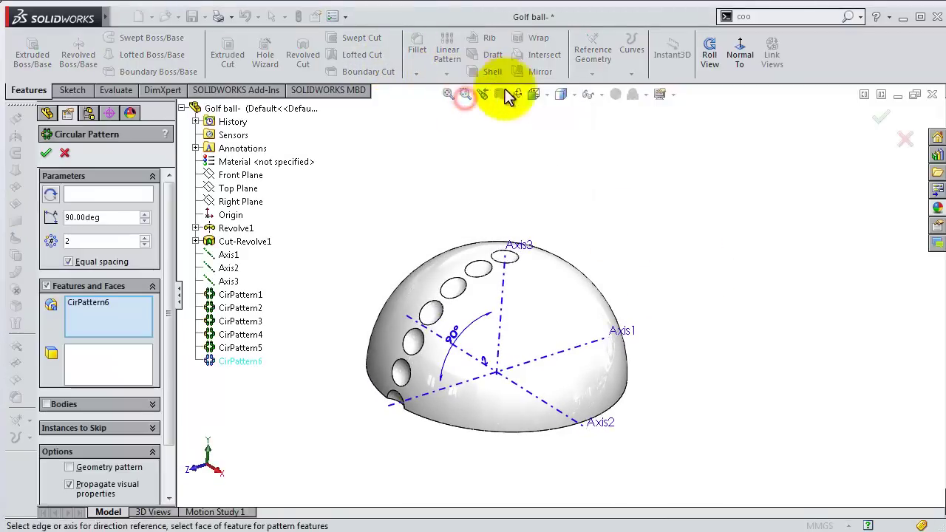
pyautogui.click(501, 273)
pyautogui.click(124, 307)
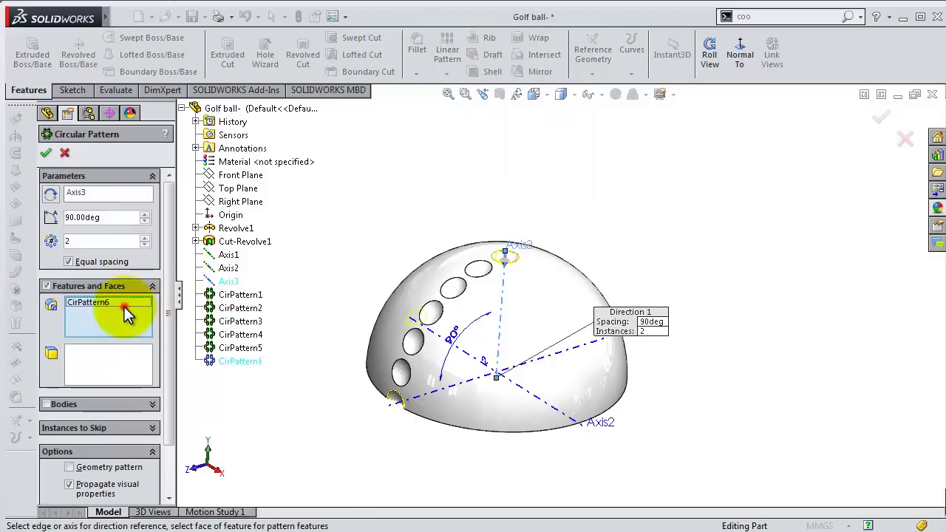
pyautogui.rightClick(149, 317)
pyautogui.click(150, 317)
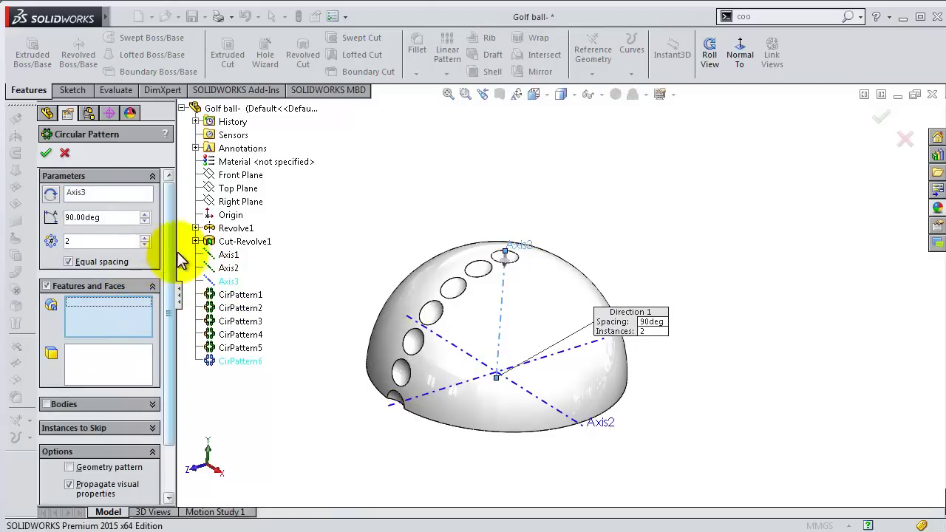
pyautogui.click(238, 295)
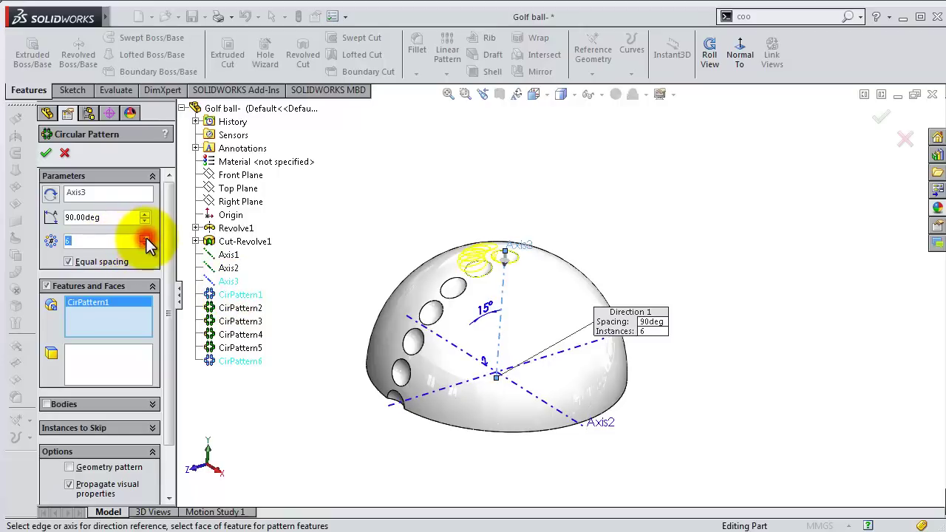
pyautogui.click(114, 216)
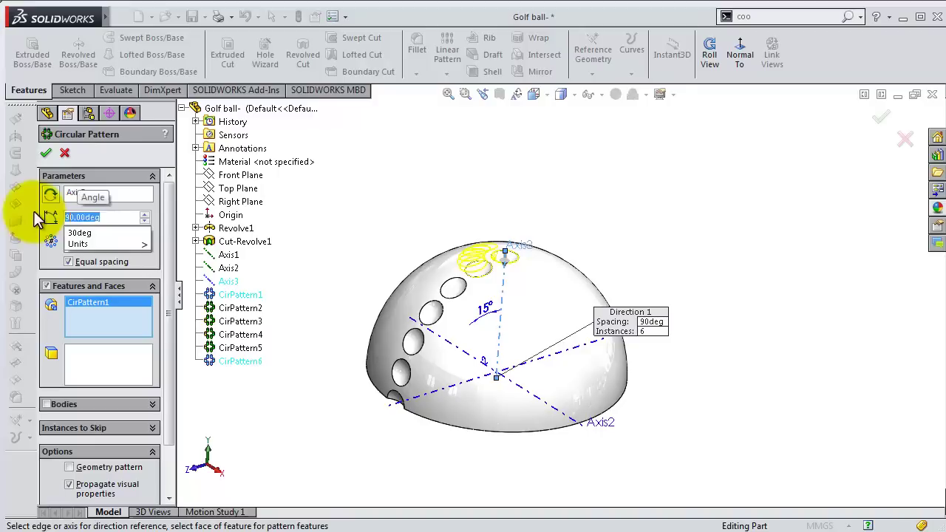
pyautogui.write('360')
pyautogui.press('Return')
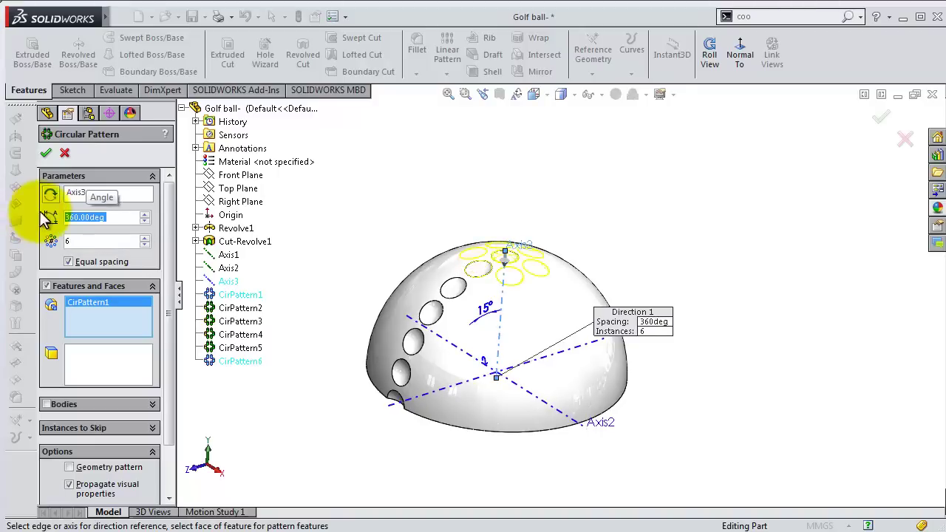
pyautogui.scroll(-1, 171, 366)
pyautogui.scroll(-2, 169, 391)
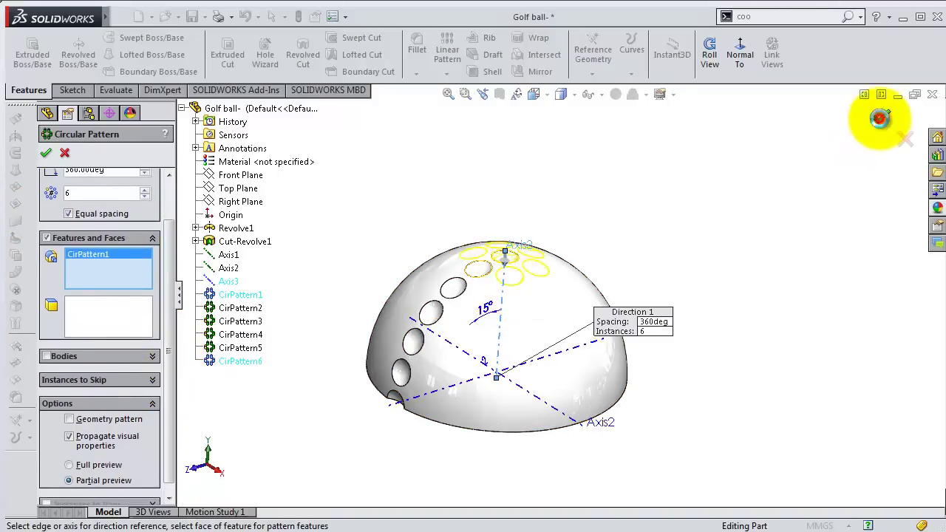
pyautogui.click(879, 118)
pyautogui.moveTo(650, 243)
pyautogui.mouseDown(button='middle')
pyautogui.moveTo(609, 274)
pyautogui.moveTo(587, 348)
pyautogui.moveTo(617, 272)
pyautogui.moveTo(608, 270)
pyautogui.moveTo(619, 291)
pyautogui.moveTo(620, 262)
pyautogui.moveTo(625, 270)
pyautogui.moveTo(612, 264)
pyautogui.mouseUp(button='middle')
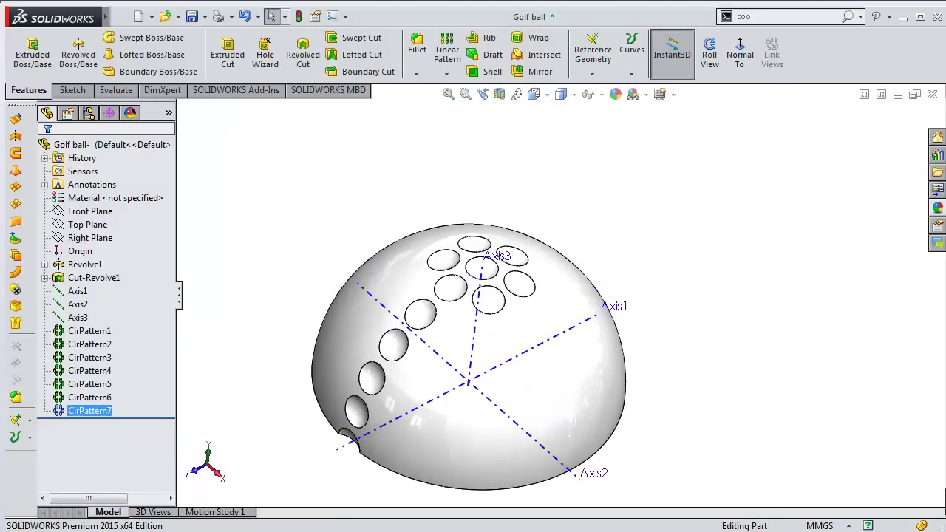
# Pattern CirPattern2 12 times through 360° about Axis3 for a second dimple ring
pyautogui.click(448, 75)
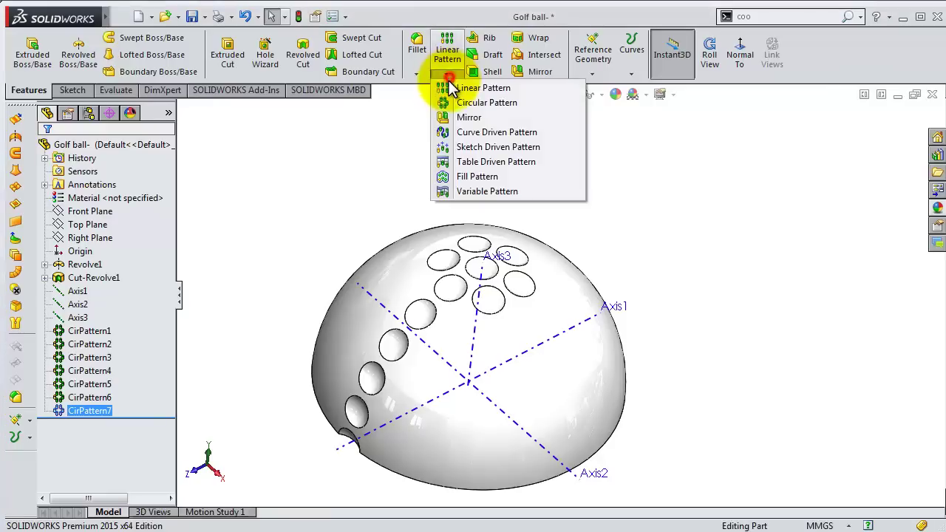
pyautogui.click(476, 102)
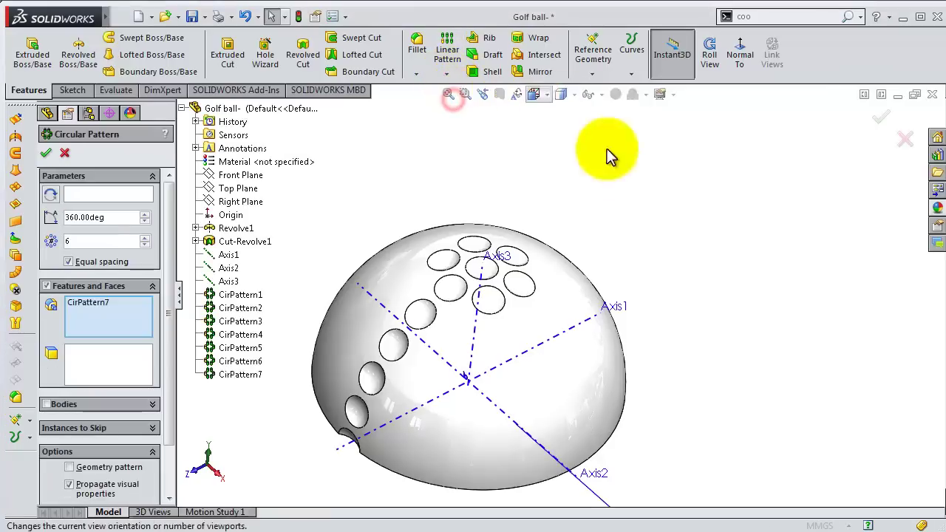
pyautogui.rightClick(88, 325)
pyautogui.click(111, 332)
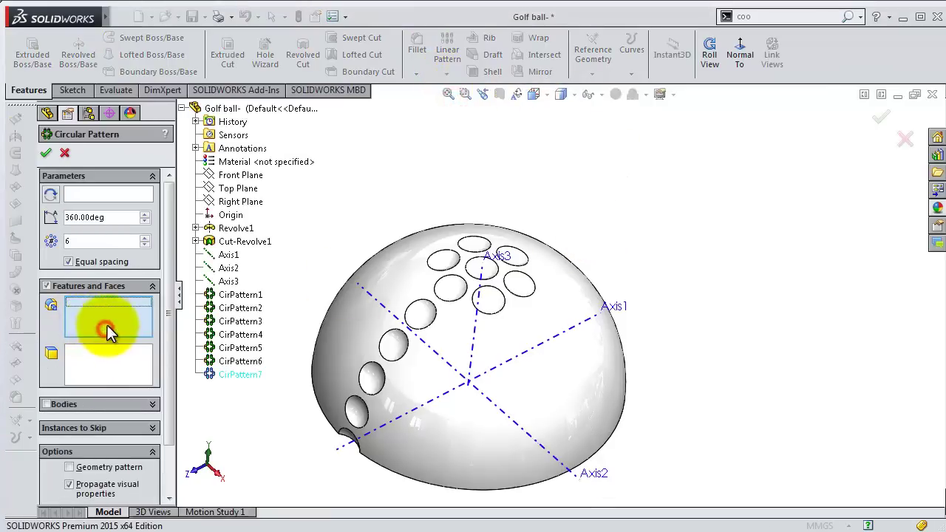
pyautogui.click(85, 205)
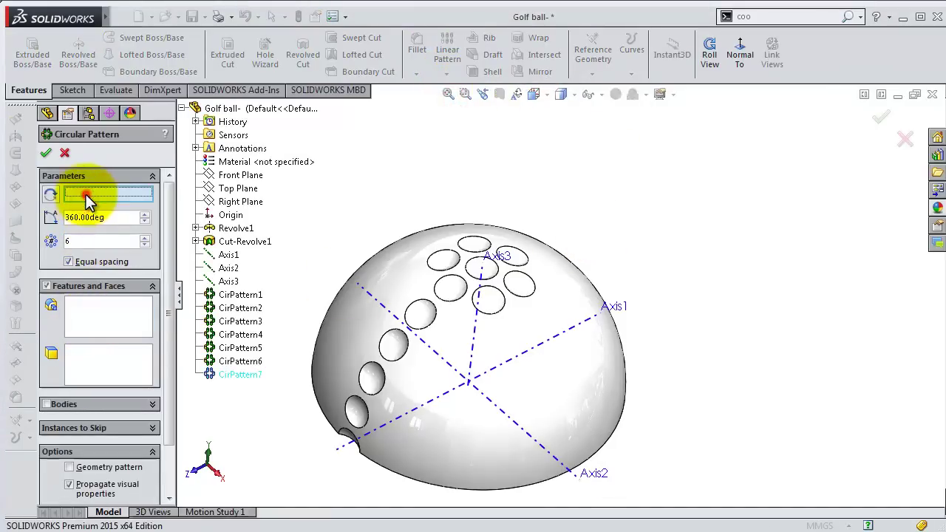
pyautogui.click(473, 351)
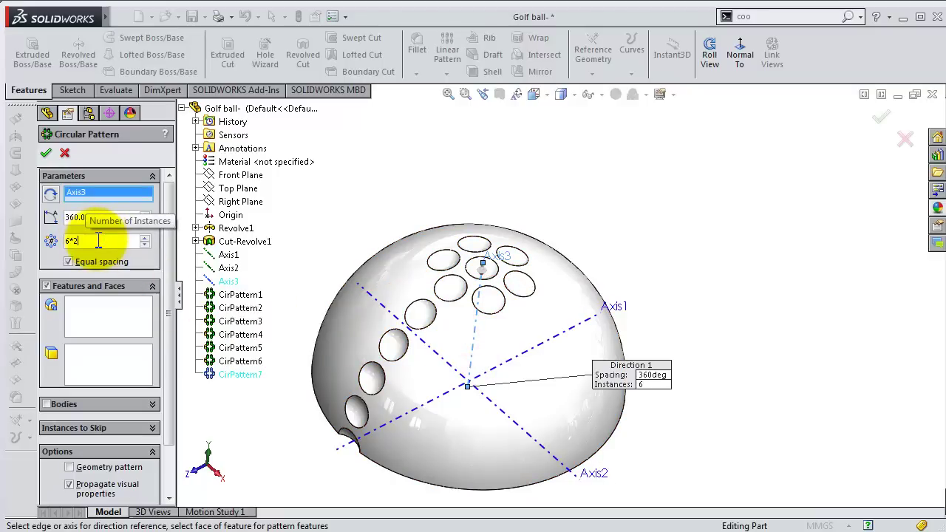
pyautogui.click(98, 318)
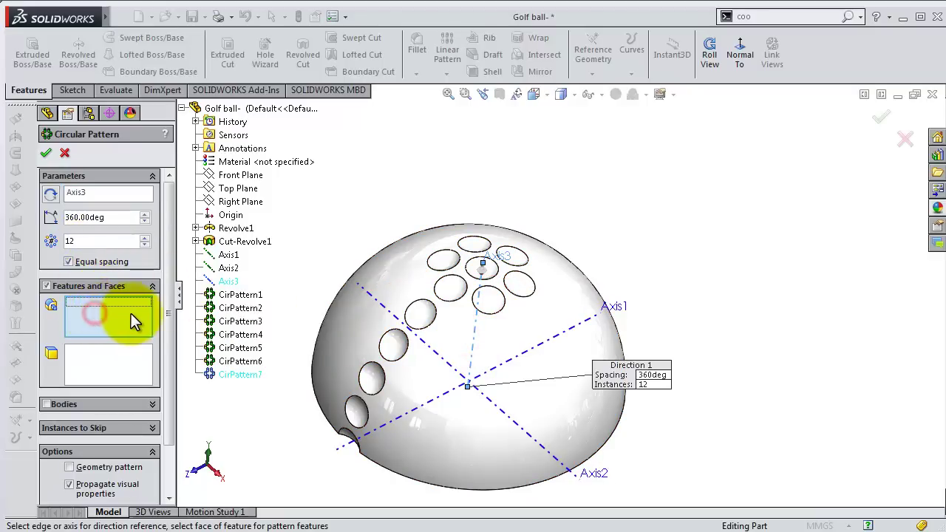
pyautogui.click(254, 310)
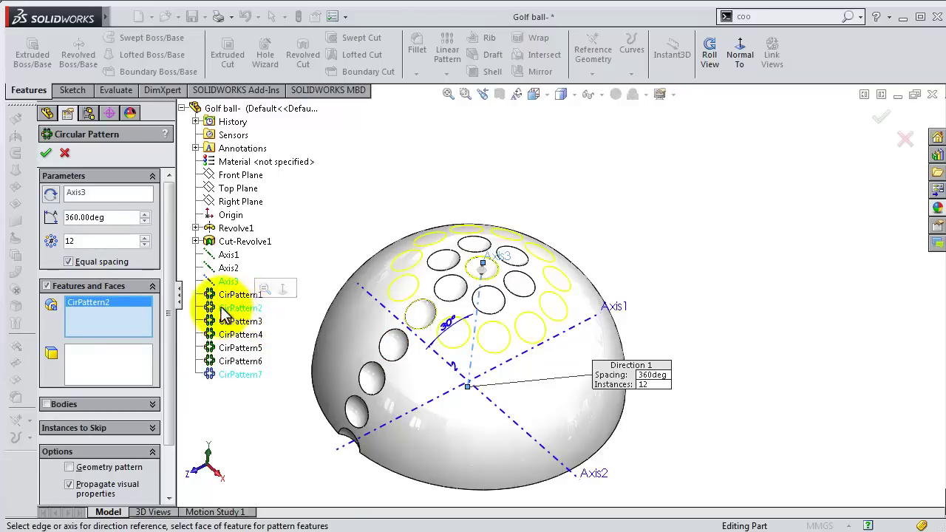
pyautogui.moveTo(170, 317); pyautogui.dragTo(172, 389)
pyautogui.scroll(5, 172, 370)
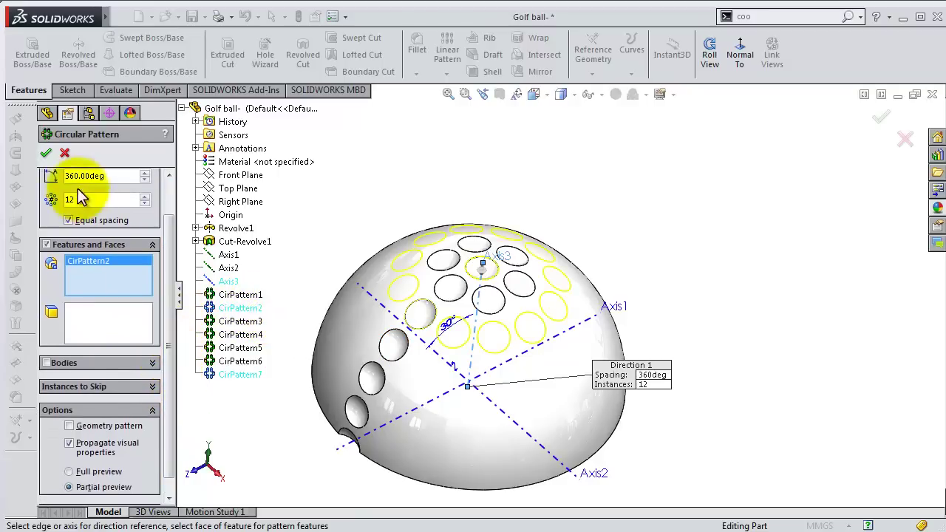
pyautogui.click(46, 152)
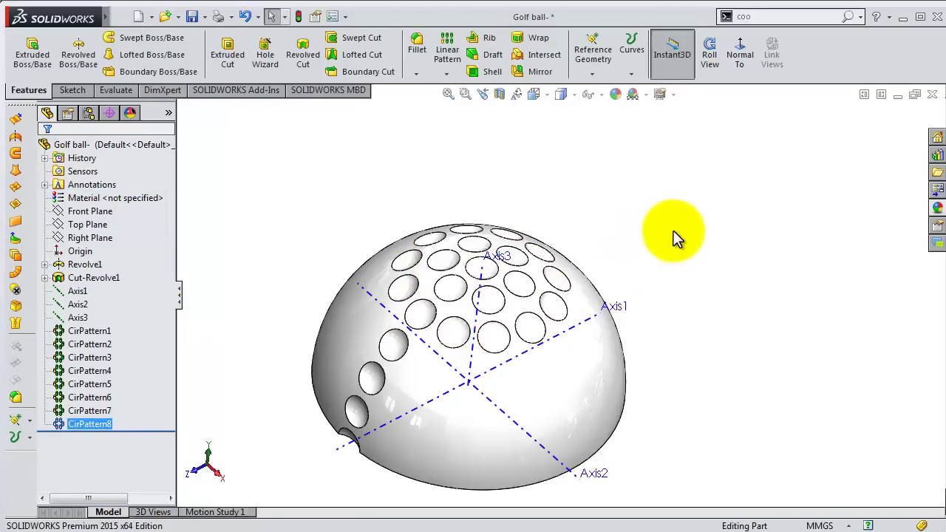
pyautogui.click(673, 231)
pyautogui.moveTo(673, 233); pyautogui.dragTo(657, 233, button='middle')
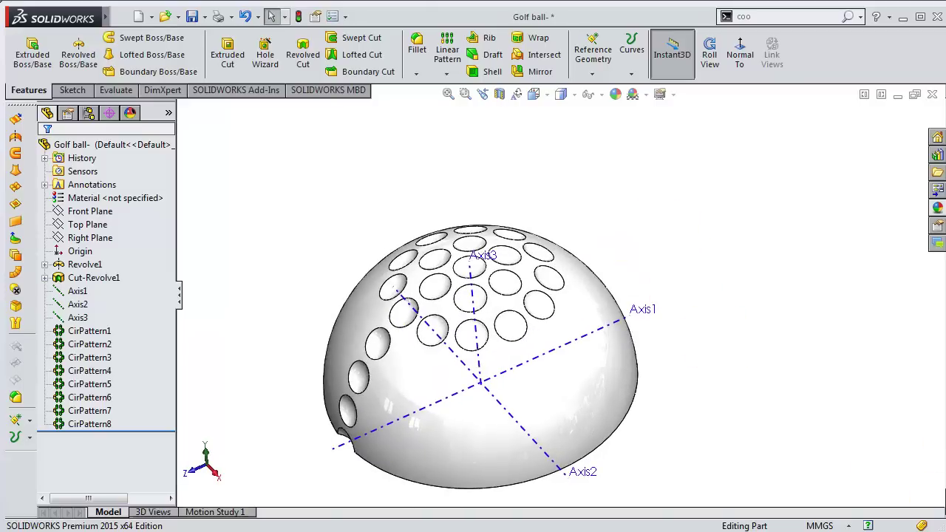
# Pattern CirPattern3 about Axis3 with 18 instances (12+6) for a third ring
pyautogui.click(445, 74)
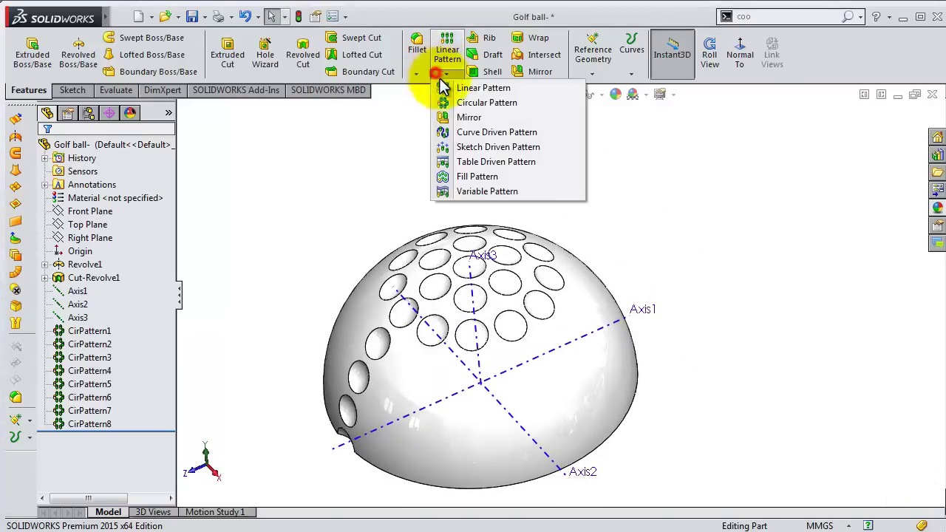
pyautogui.click(480, 99)
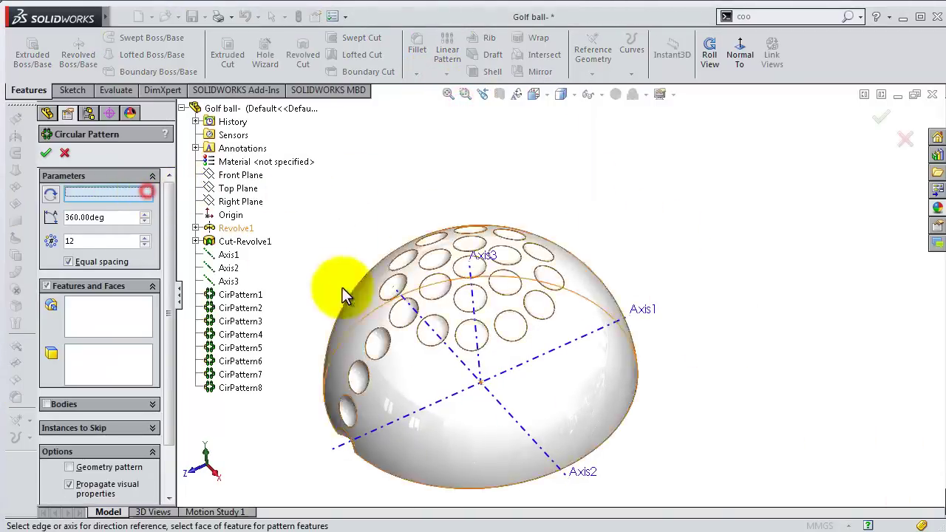
pyautogui.click(479, 364)
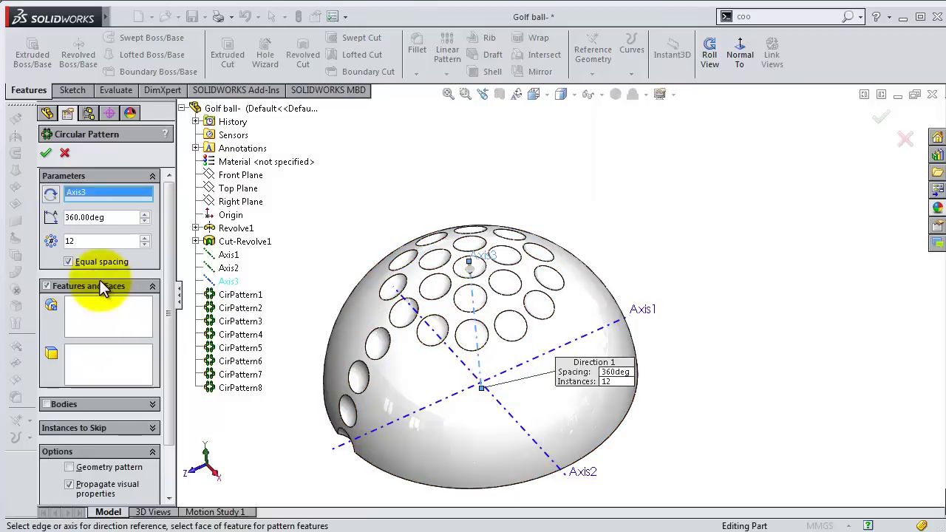
pyautogui.click(83, 240)
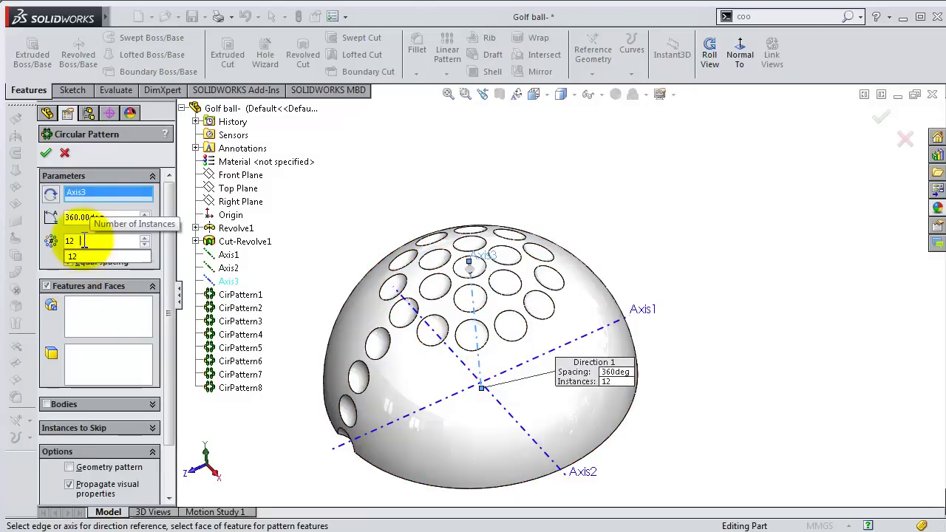
pyautogui.write('+6')
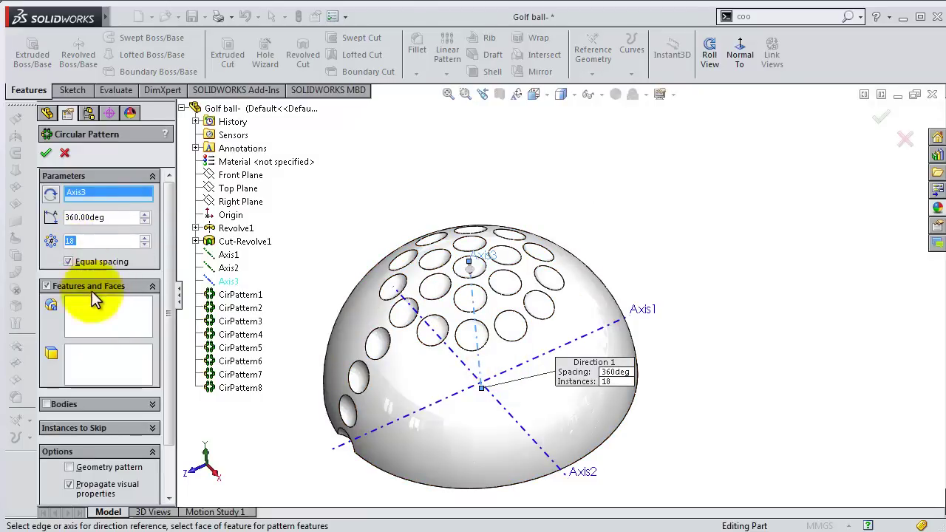
pyautogui.click(97, 309)
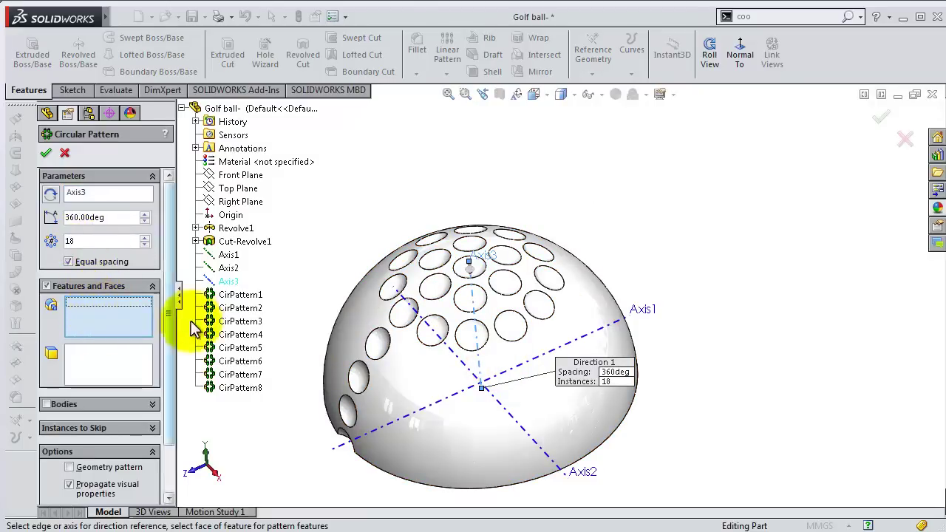
pyautogui.click(227, 323)
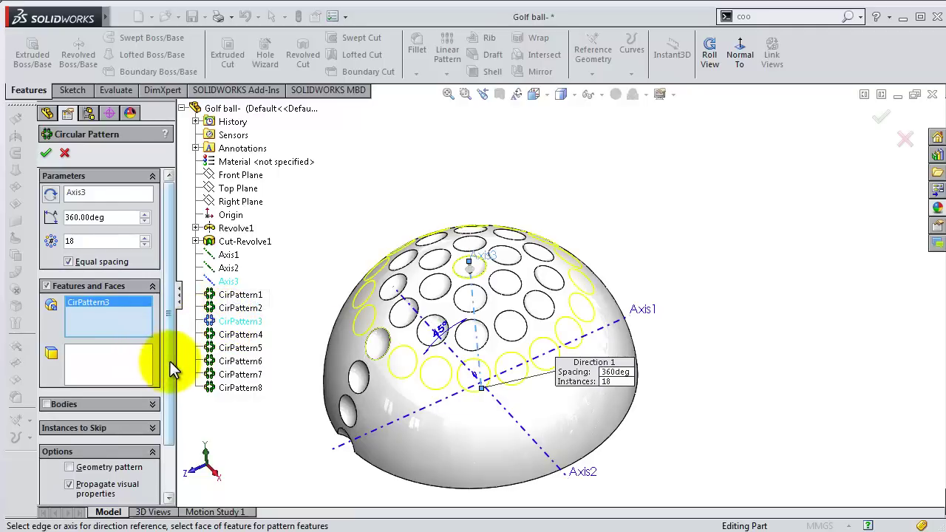
pyautogui.moveTo(169, 360)
pyautogui.mouseDown()
pyautogui.moveTo(169, 416)
pyautogui.moveTo(175, 380)
pyautogui.mouseUp()
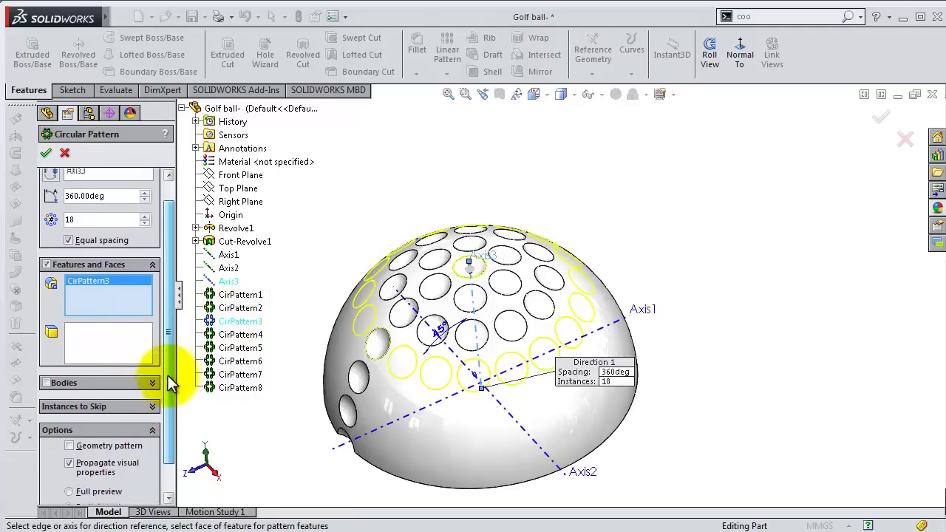
pyautogui.click(46, 154)
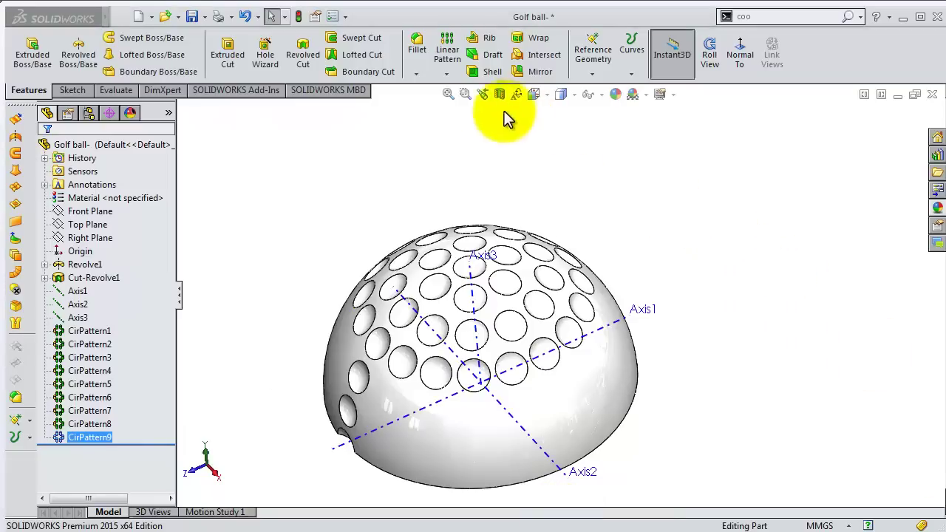
# Pattern CirPattern4 about Axis3 with 21 instances (18+3) for a fourth ring
pyautogui.click(446, 74)
pyautogui.click(452, 103)
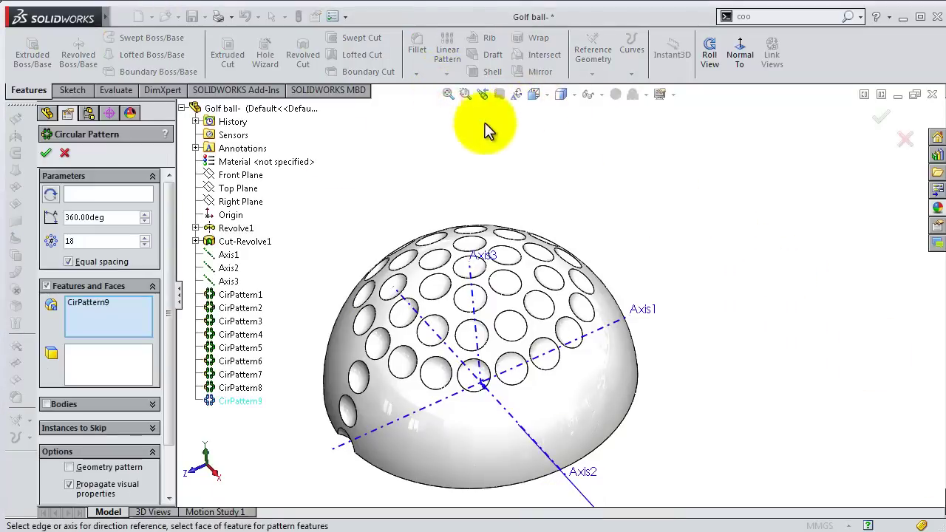
pyautogui.click(115, 193)
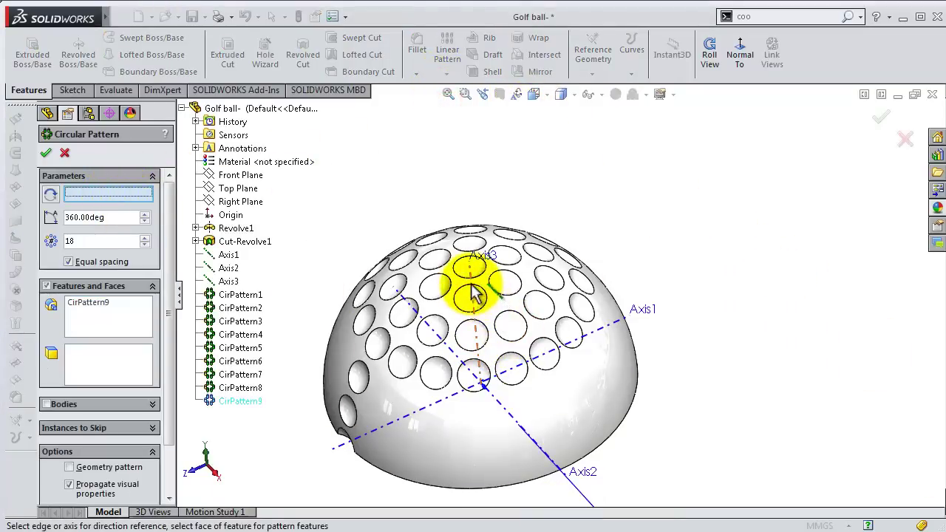
pyautogui.click(473, 288)
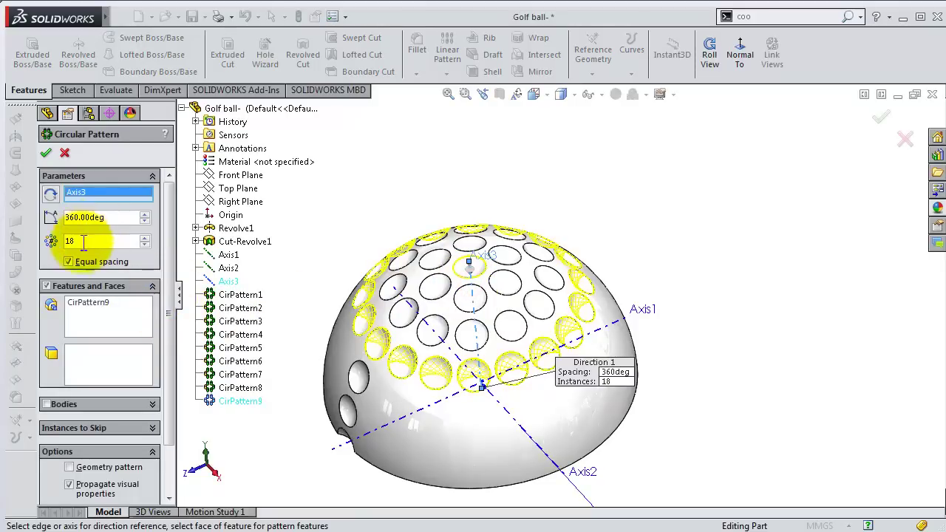
pyautogui.rightClick(88, 305)
pyautogui.click(110, 316)
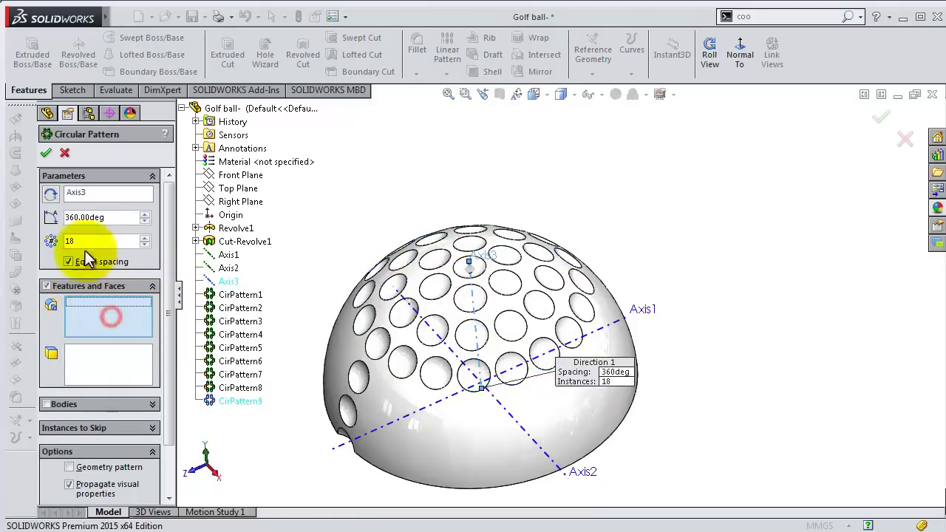
pyautogui.write('+3')
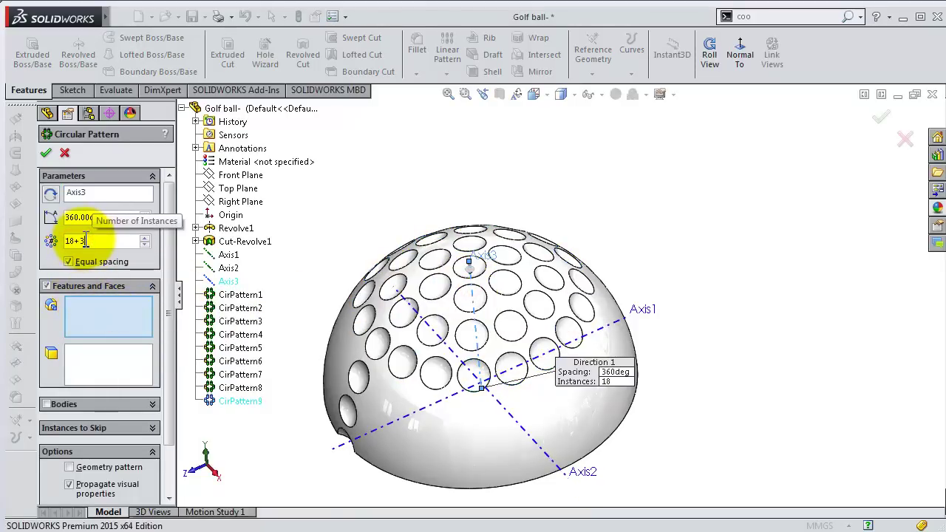
pyautogui.click(101, 314)
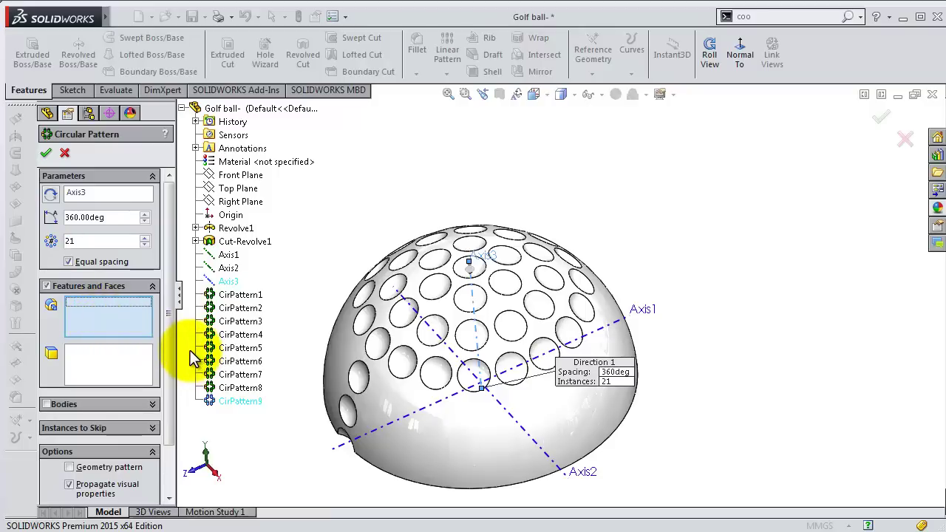
pyautogui.click(240, 335)
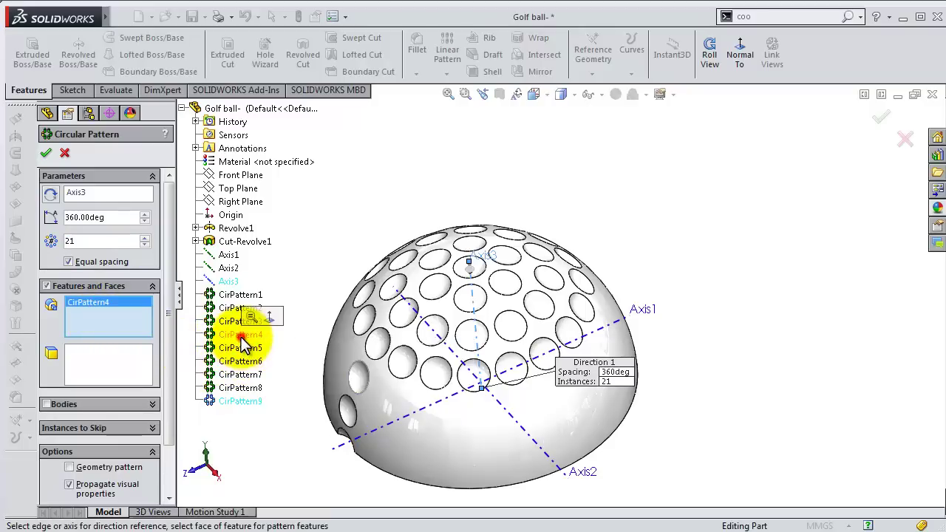
pyautogui.click(45, 156)
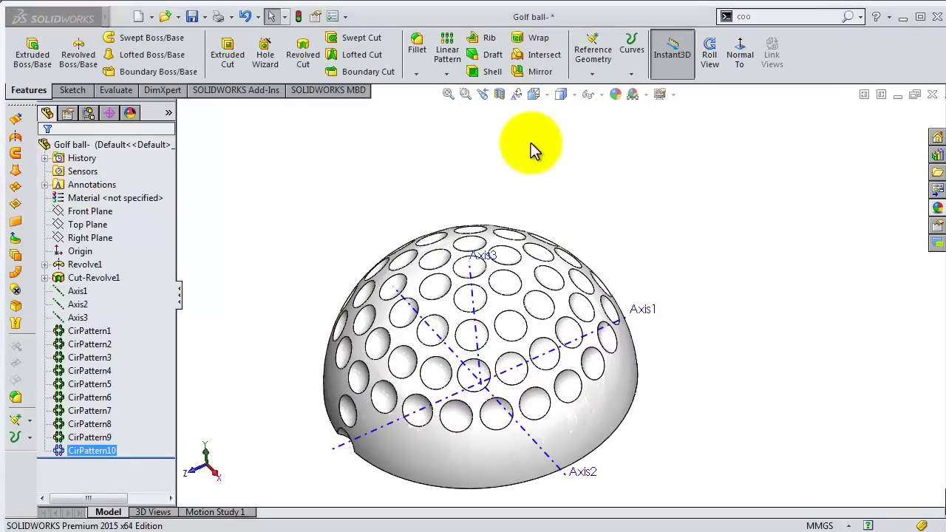
# Start a new circular pattern with Axis3 as its rotation axis
pyautogui.click(447, 75)
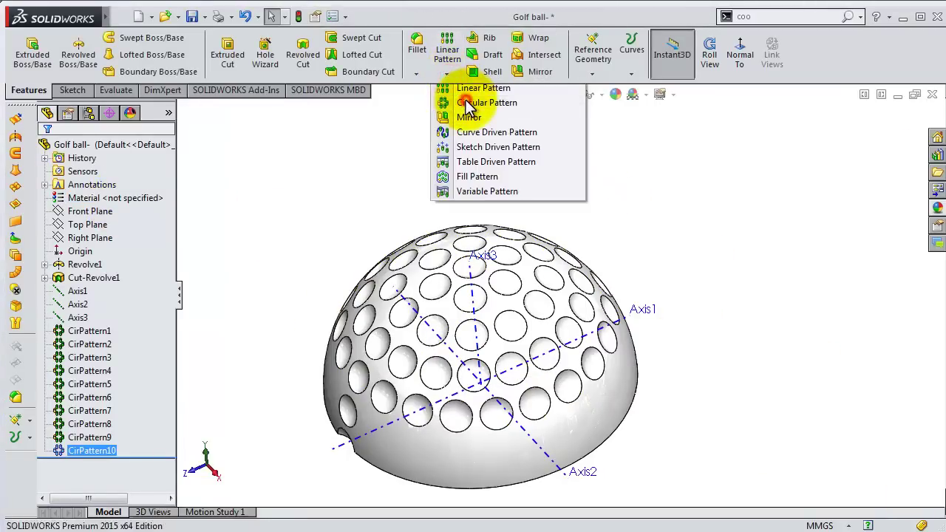
pyautogui.click(460, 100)
pyautogui.click(148, 195)
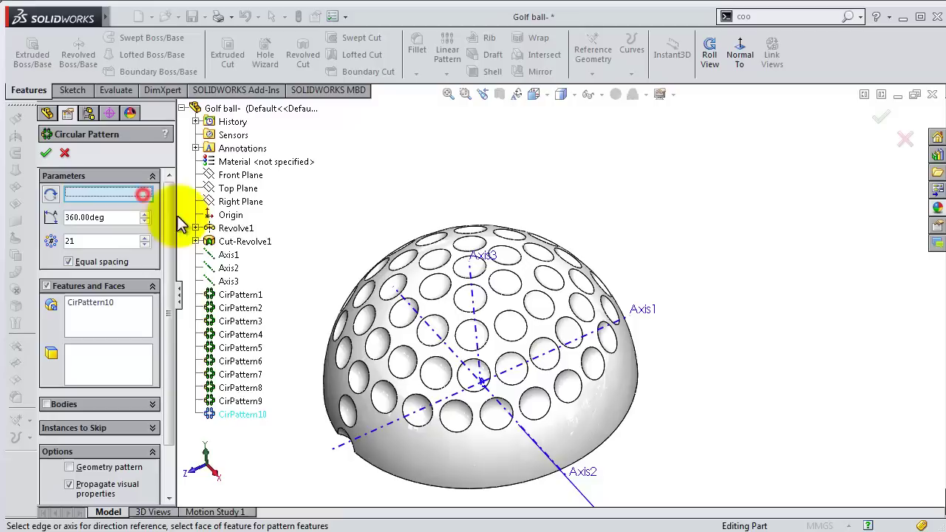
pyautogui.click(475, 298)
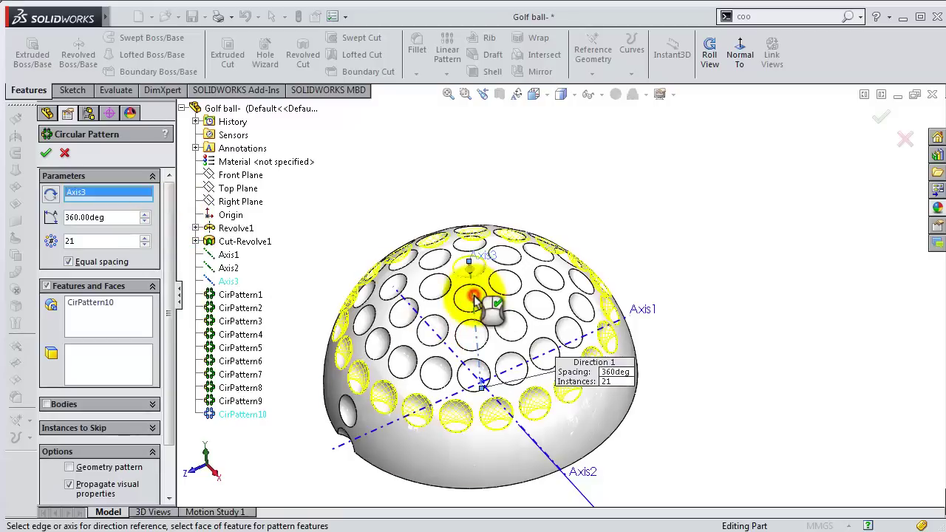
# Swap CirPattern10 for CirPattern5 and create CirPattern11 with 24 (21+3) instances
pyautogui.click(108, 304)
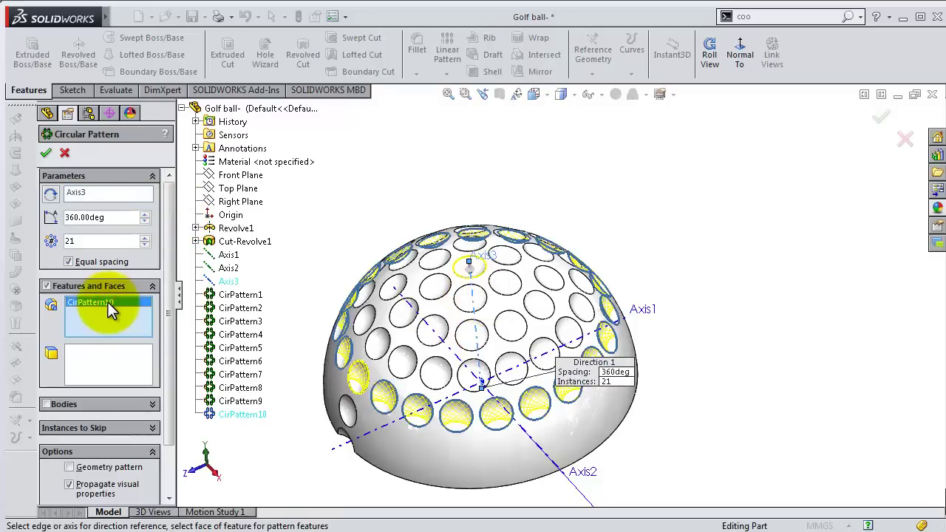
pyautogui.rightClick(107, 302)
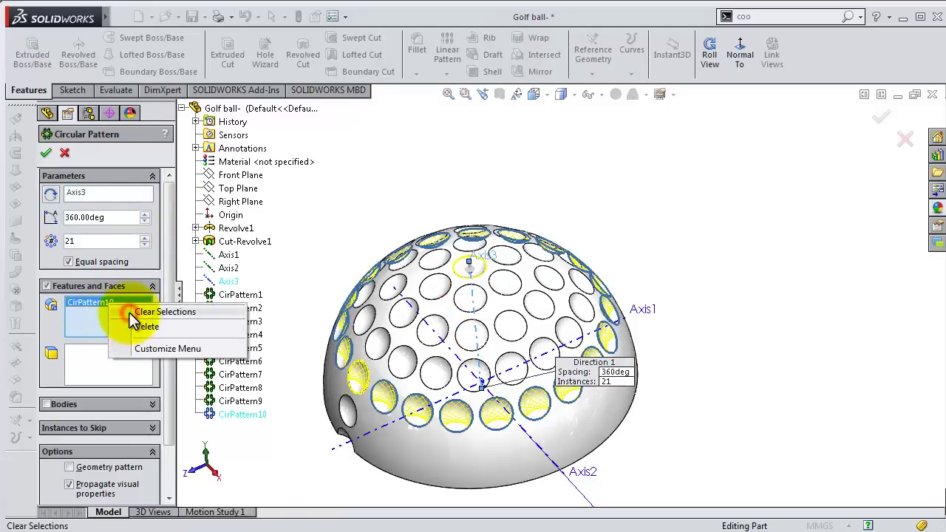
pyautogui.click(129, 313)
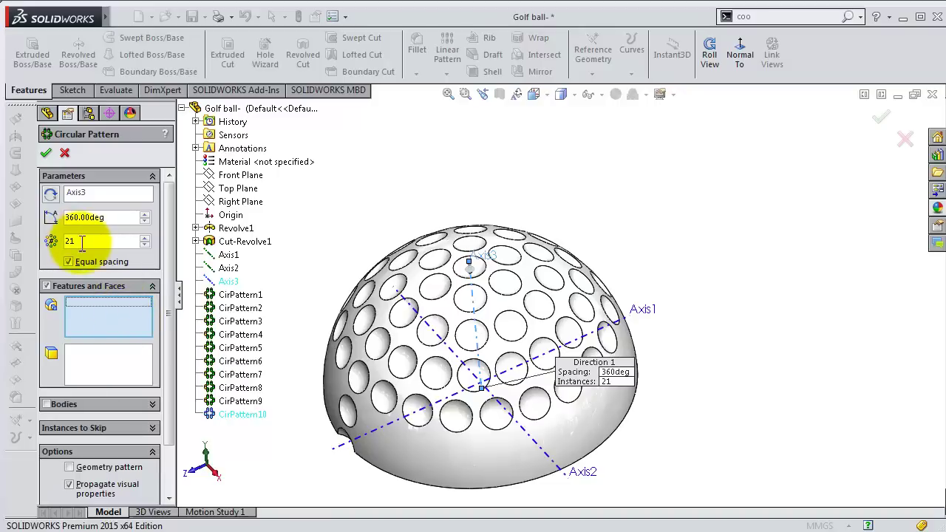
pyautogui.write('+3')
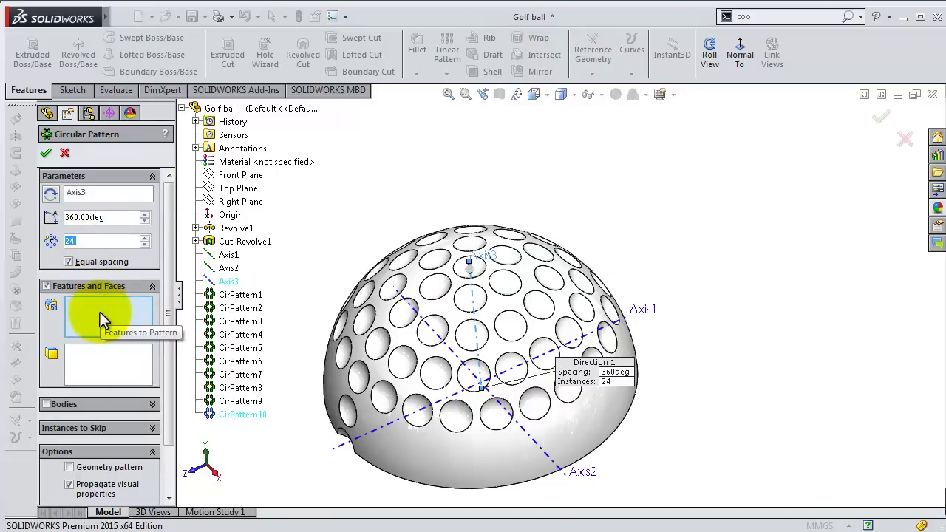
pyautogui.click(235, 348)
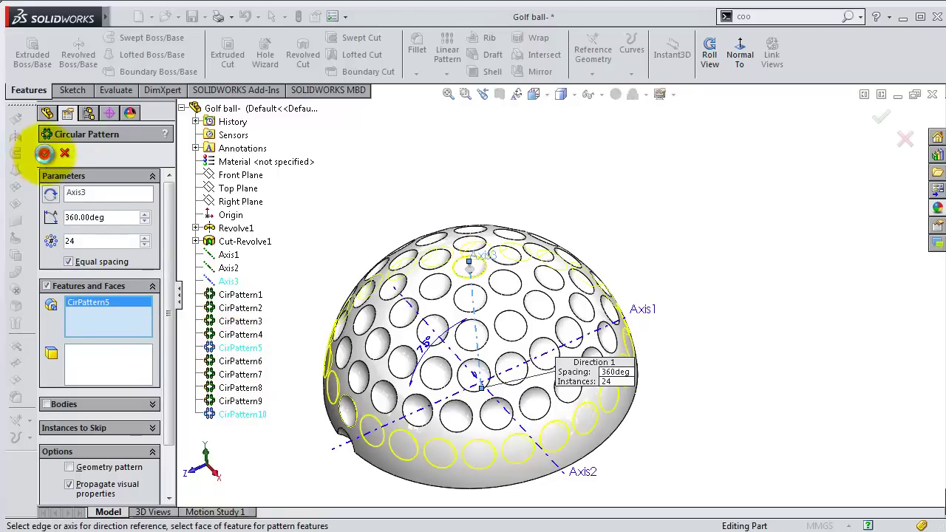
pyautogui.click(44, 153)
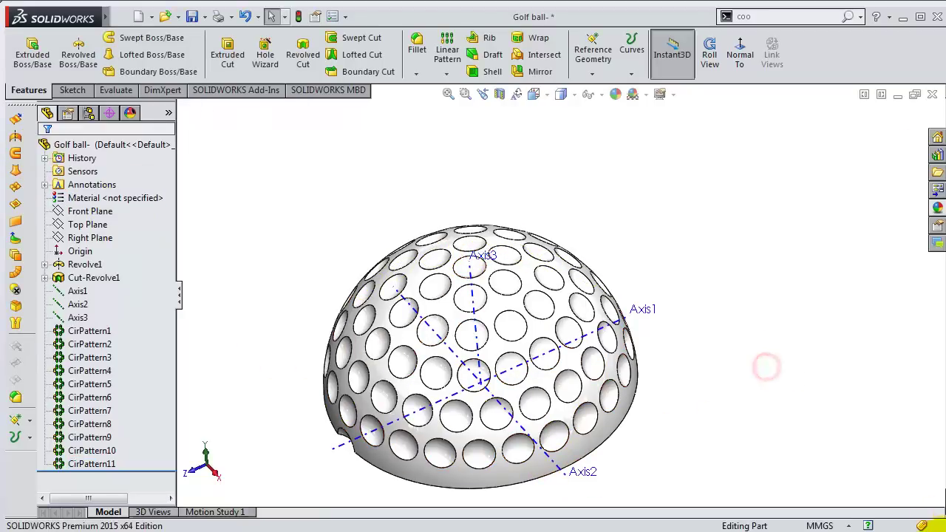
pyautogui.click(447, 73)
# Pattern CirPattern6 27 times (24+3) about Axis3 as CirPattern12, then orbit to the flat face
pyautogui.click(453, 101)
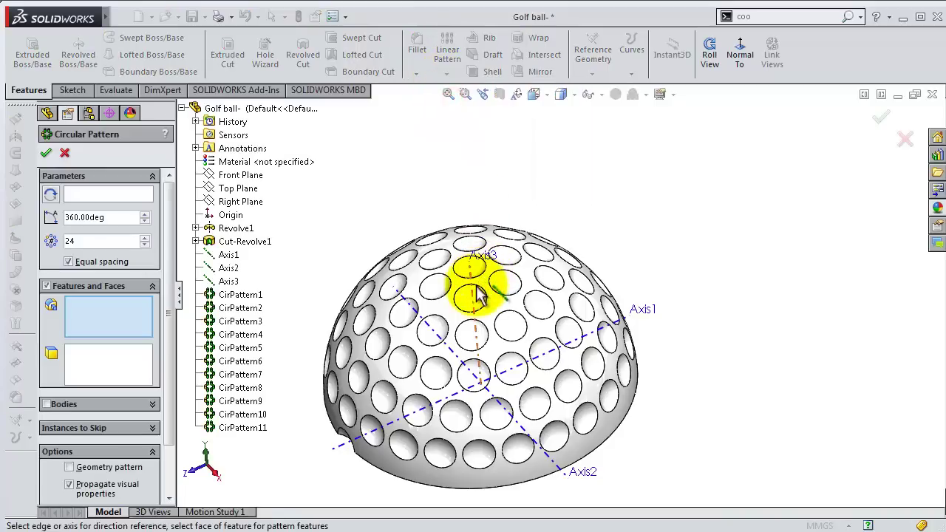
pyautogui.click(473, 284)
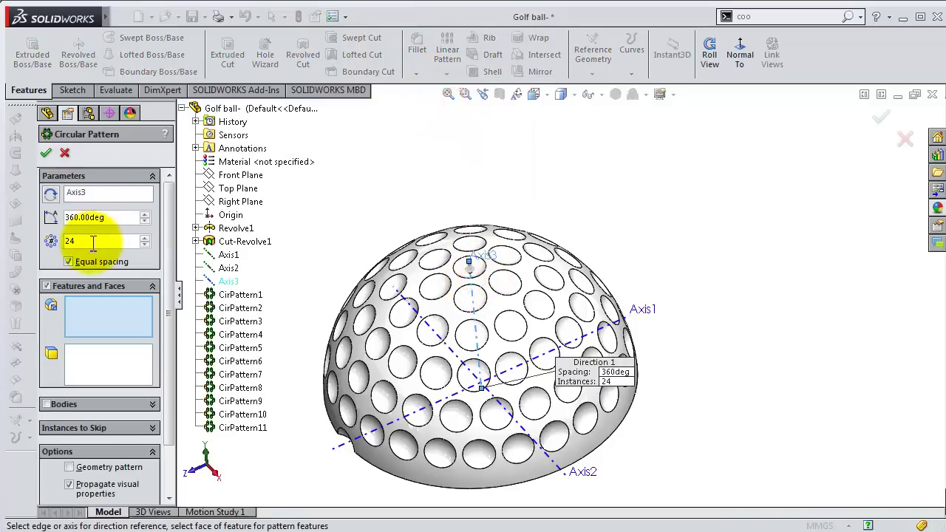
pyautogui.write('+3')
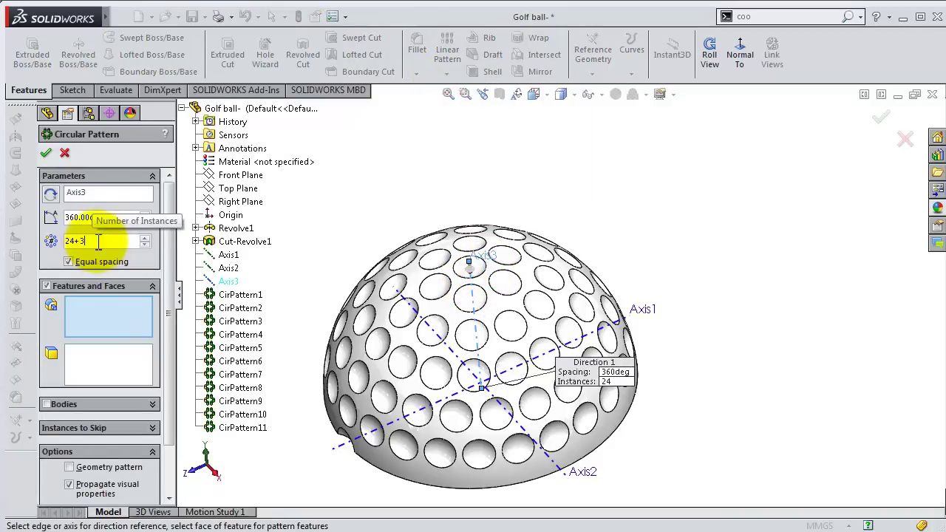
pyautogui.click(109, 311)
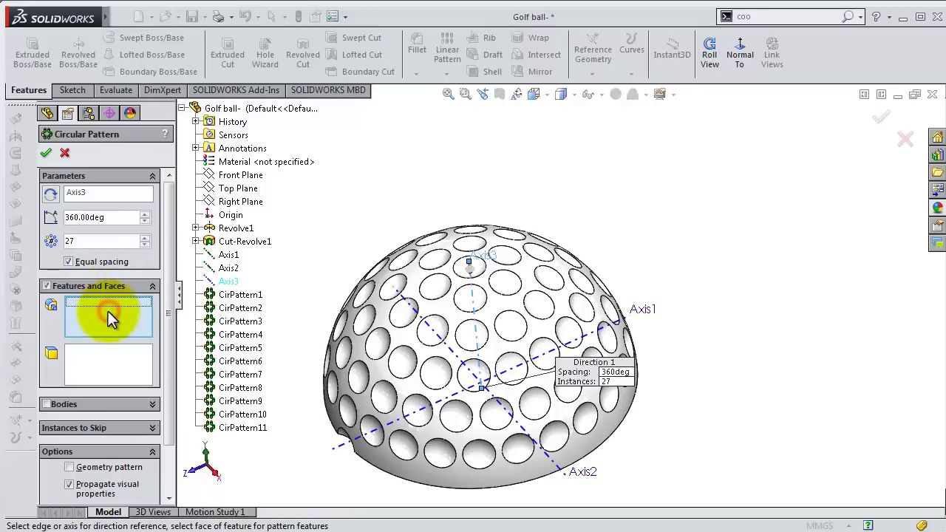
pyautogui.click(228, 362)
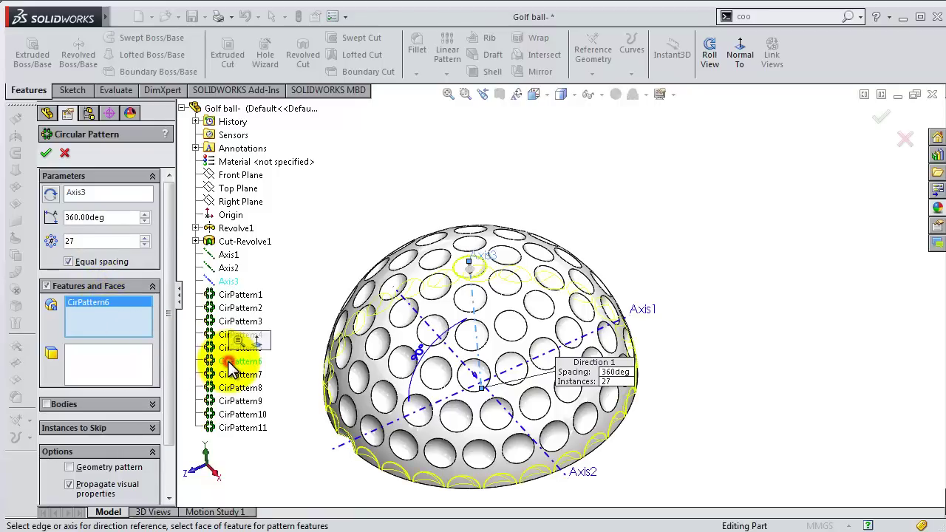
pyautogui.click(46, 154)
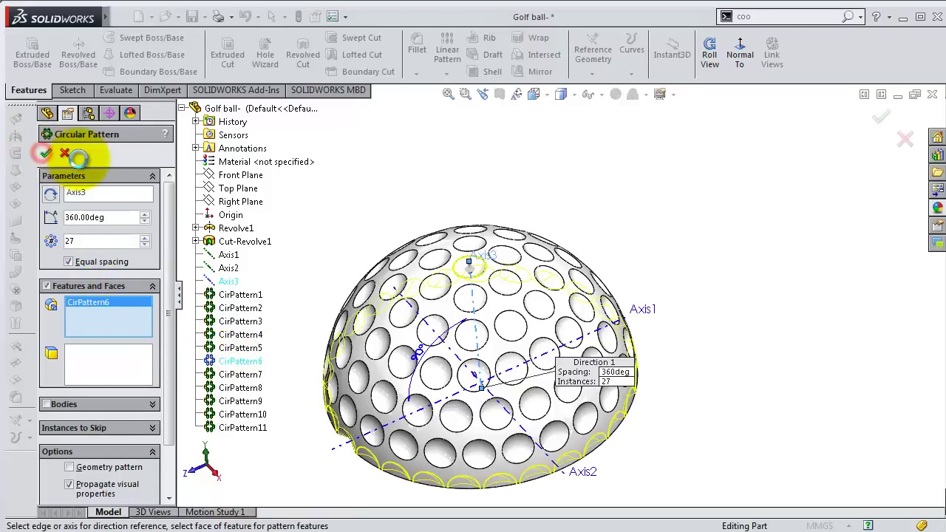
pyautogui.moveTo(342, 237)
pyautogui.mouseDown(button='middle')
pyautogui.moveTo(164, 236)
pyautogui.moveTo(369, 258)
pyautogui.mouseUp(button='middle')
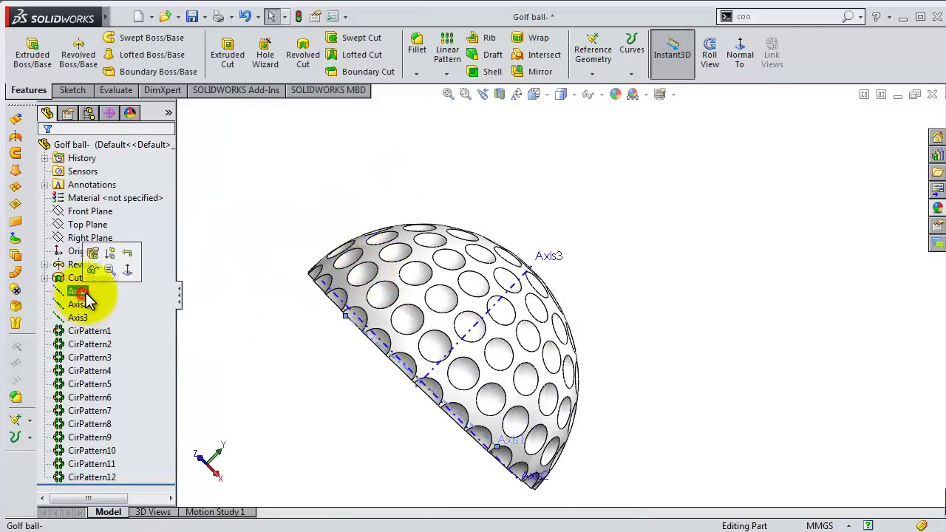
# Hide Axis1, Axis2 and Axis3 in the model view
pyautogui.click(87, 257)
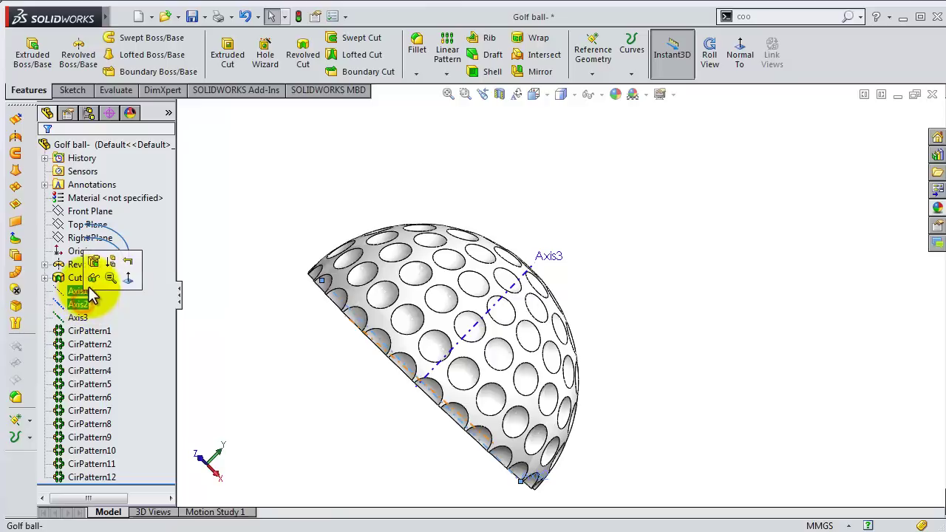
pyautogui.click(86, 278)
pyautogui.click(78, 317)
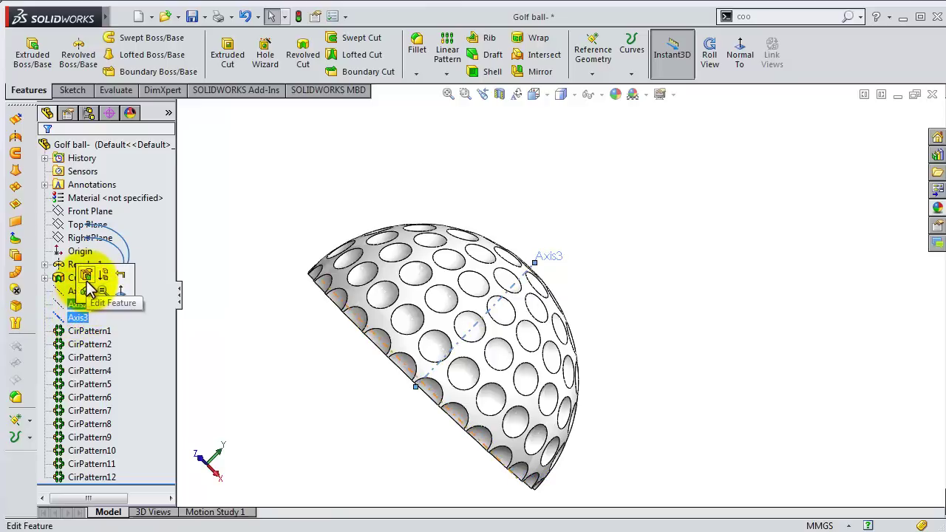
pyautogui.click(87, 291)
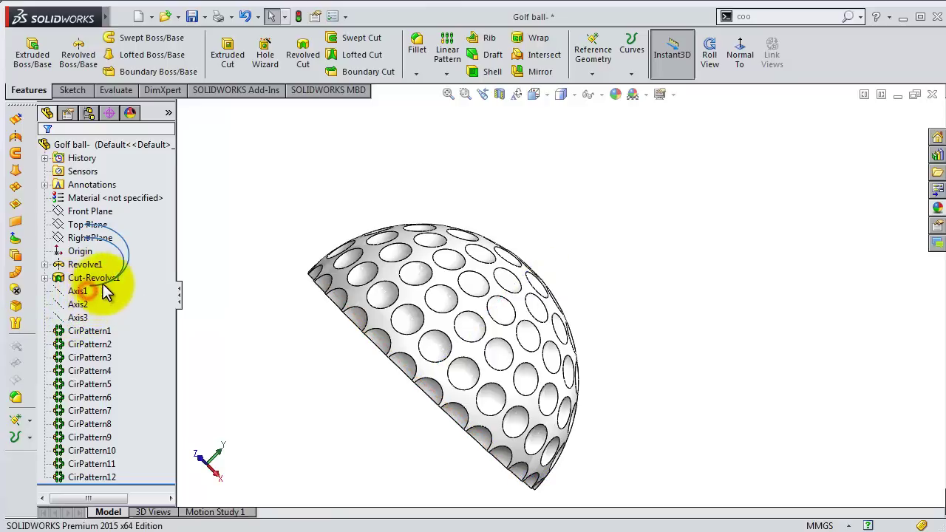
# Mirror the dimpled half-ball body about the Top Plane to form the whole ball
pyautogui.click(90, 230)
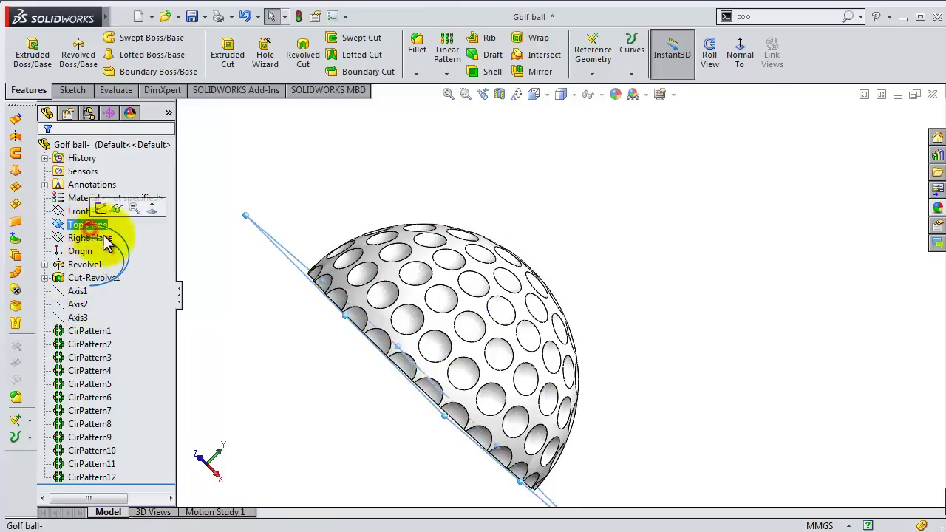
pyautogui.moveTo(249, 363)
pyautogui.mouseDown(button='middle')
pyautogui.moveTo(302, 312)
pyautogui.moveTo(240, 351)
pyautogui.mouseUp(button='middle')
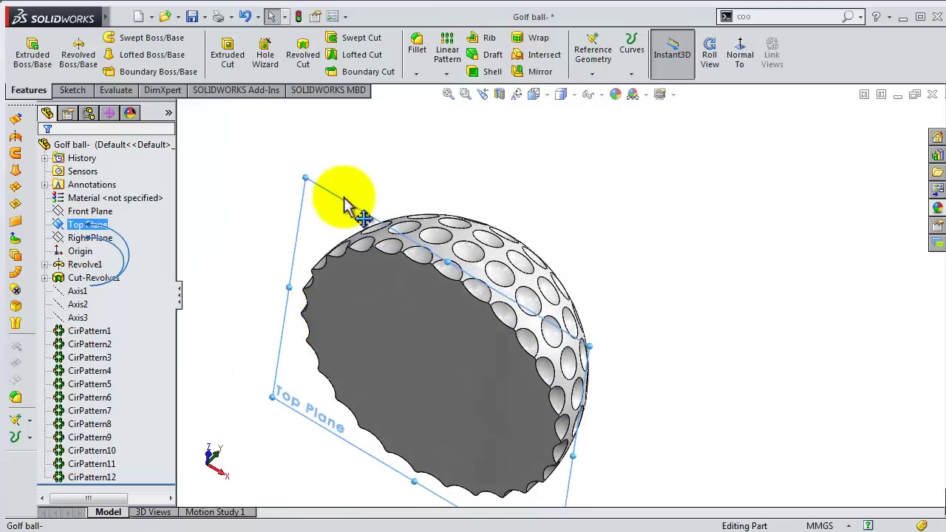
pyautogui.click(527, 68)
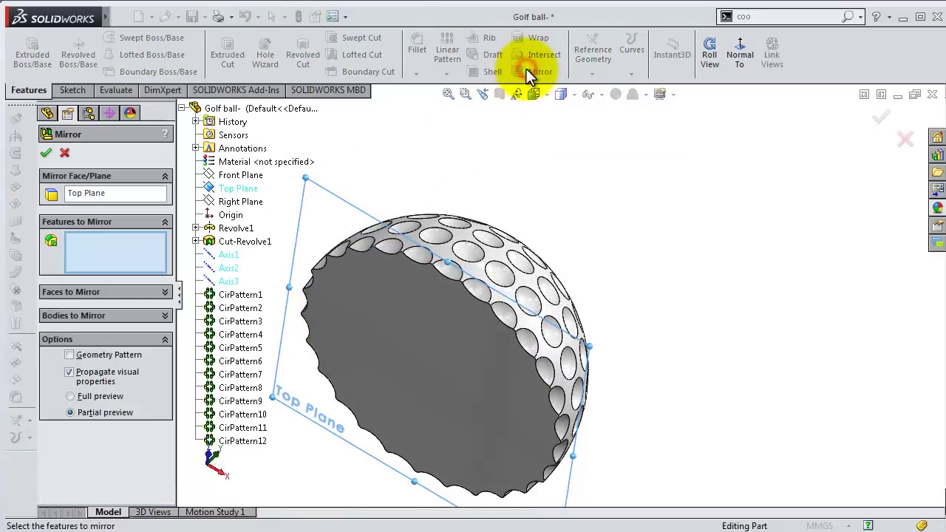
pyautogui.click(60, 314)
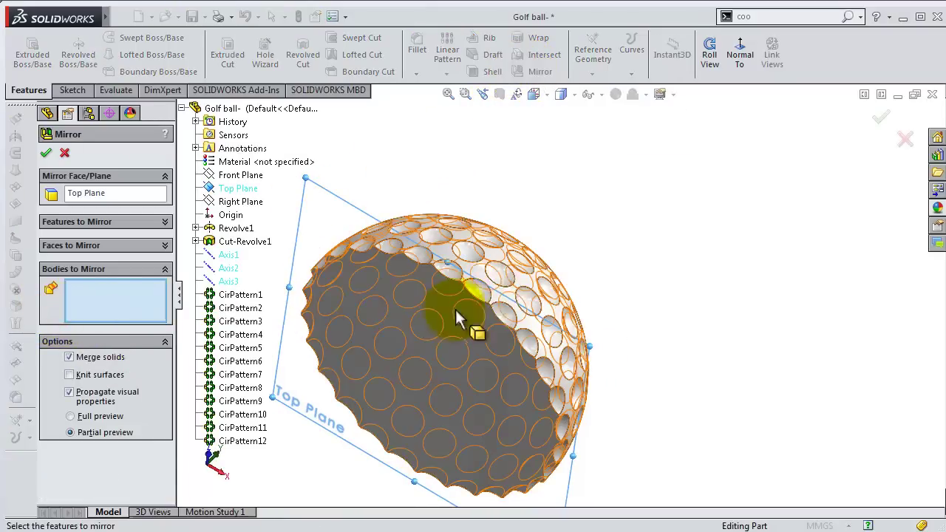
pyautogui.click(501, 272)
pyautogui.press('Return')
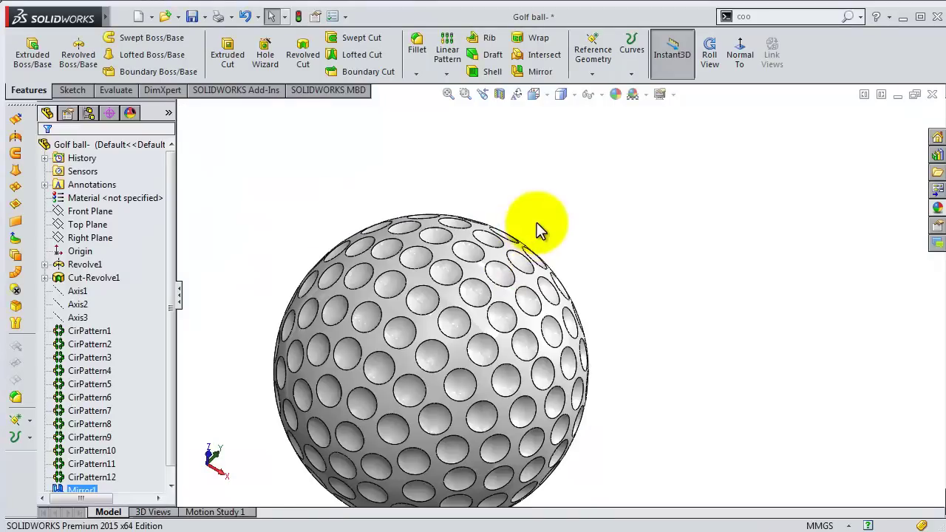
pyautogui.moveTo(539, 212)
pyautogui.mouseDown(button='middle')
pyautogui.moveTo(427, 292)
pyautogui.moveTo(509, 280)
pyautogui.mouseUp(button='middle')
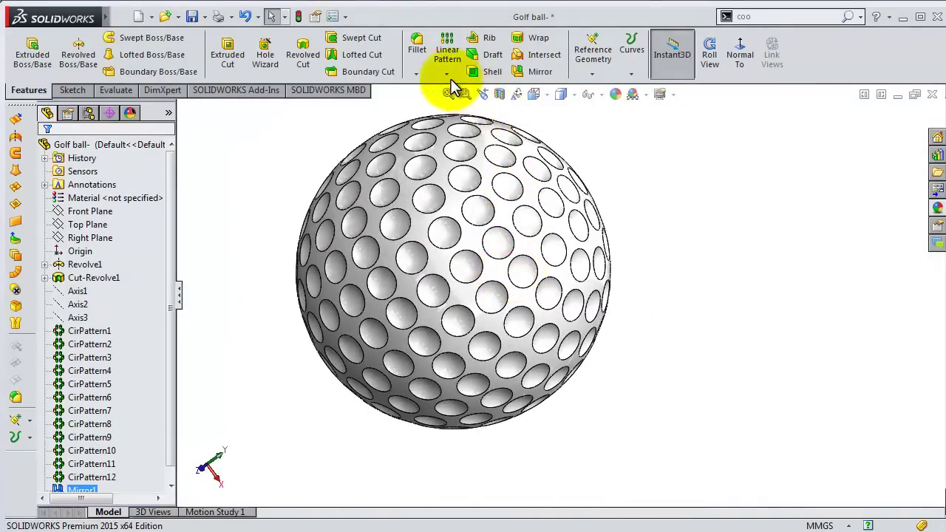
# Apply a 1 mm fillet to the dimple edges via a dimple face on the ball
pyautogui.click(421, 55)
pyautogui.doubleClick(111, 435)
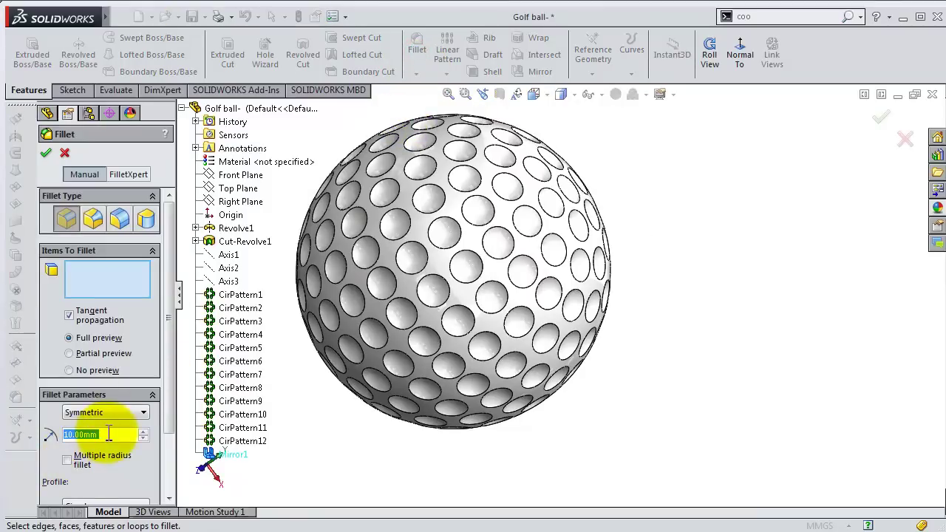
pyautogui.write('1')
pyautogui.click(426, 316)
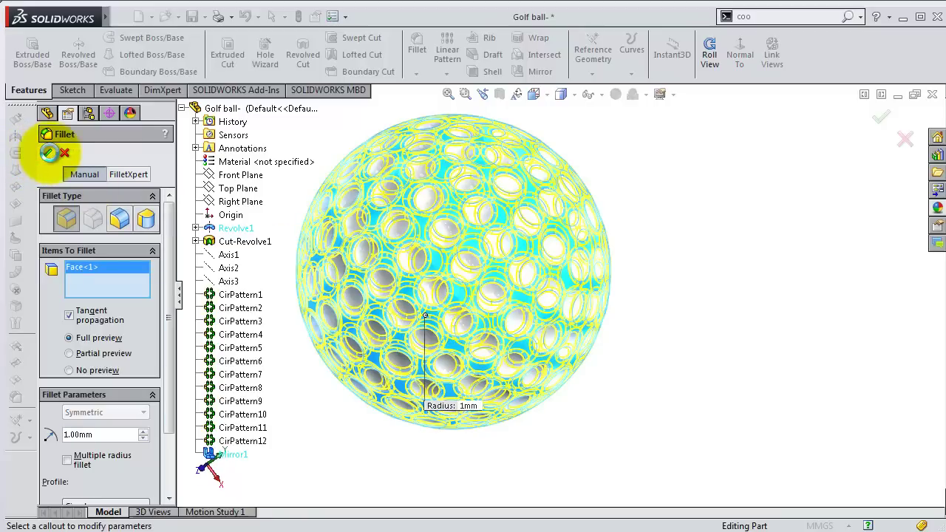
pyautogui.click(48, 153)
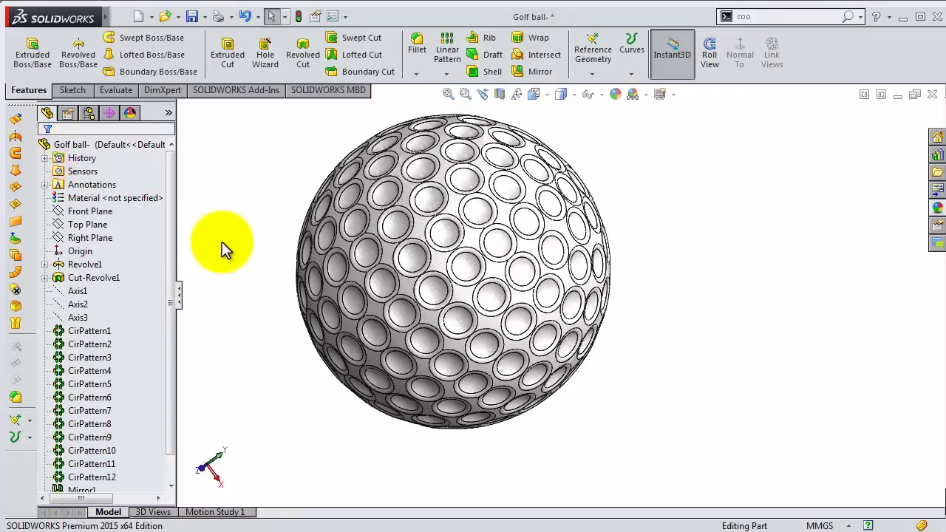
# Centre the ball in the view and switch the display style to Shaded
pyautogui.keyDown('ctrl'); pyautogui.moveTo(303, 258); pyautogui.dragTo(507, 337, button='middle'); pyautogui.keyUp('ctrl')
pyautogui.scroll(-5, 412, 306)
pyautogui.scroll(-3, 374, 212)
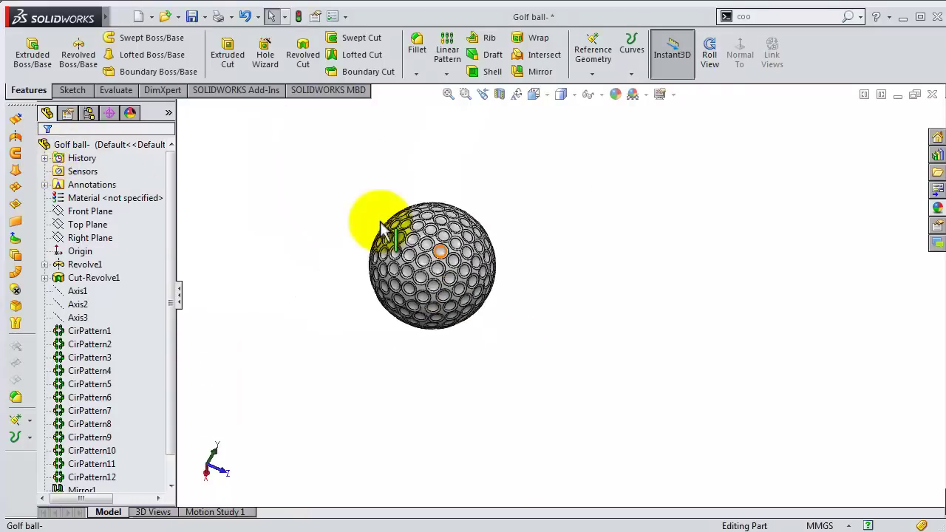
pyautogui.moveTo(374, 211); pyautogui.dragTo(337, 257, button='middle')
pyautogui.scroll(3, 337, 257)
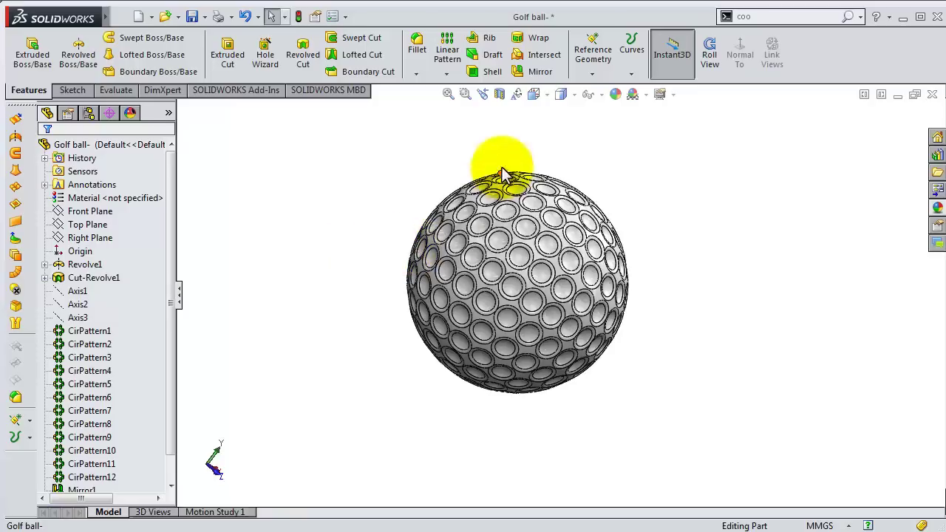
pyautogui.click(560, 94)
pyautogui.click(563, 133)
# Orbit, zoom and pan around the shaded ball to inspect its dimples and shadow
pyautogui.moveTo(596, 257); pyautogui.dragTo(492, 274, button='middle')
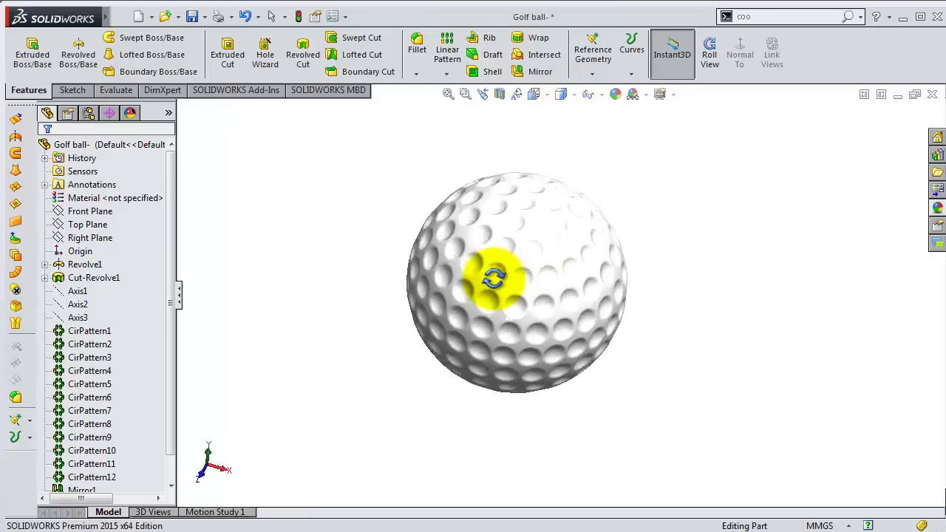
pyautogui.scroll(2, 427, 291)
pyautogui.scroll(3, 427, 291)
pyautogui.scroll(1, 658, 306)
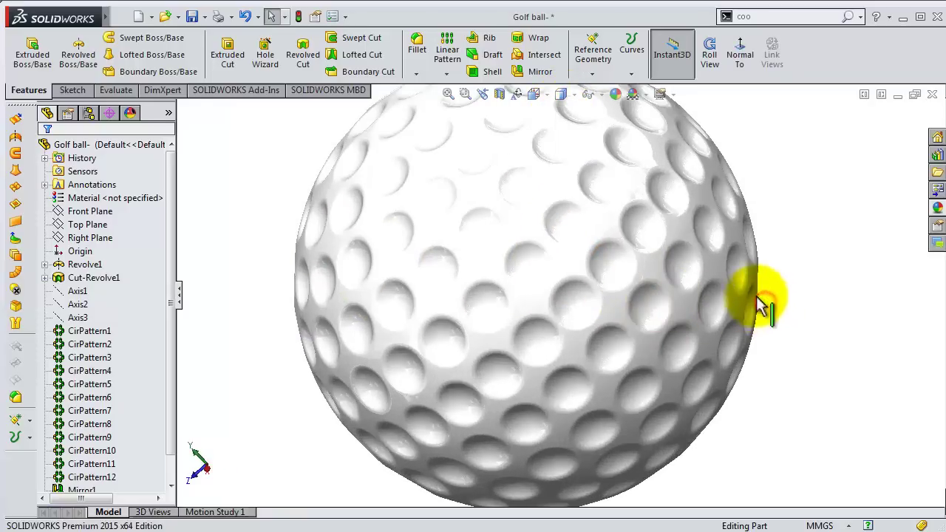
pyautogui.moveTo(761, 304)
pyautogui.mouseDown(button='middle')
pyautogui.moveTo(708, 287)
pyautogui.moveTo(661, 287)
pyautogui.moveTo(805, 303)
pyautogui.moveTo(820, 326)
pyautogui.mouseUp(button='middle')
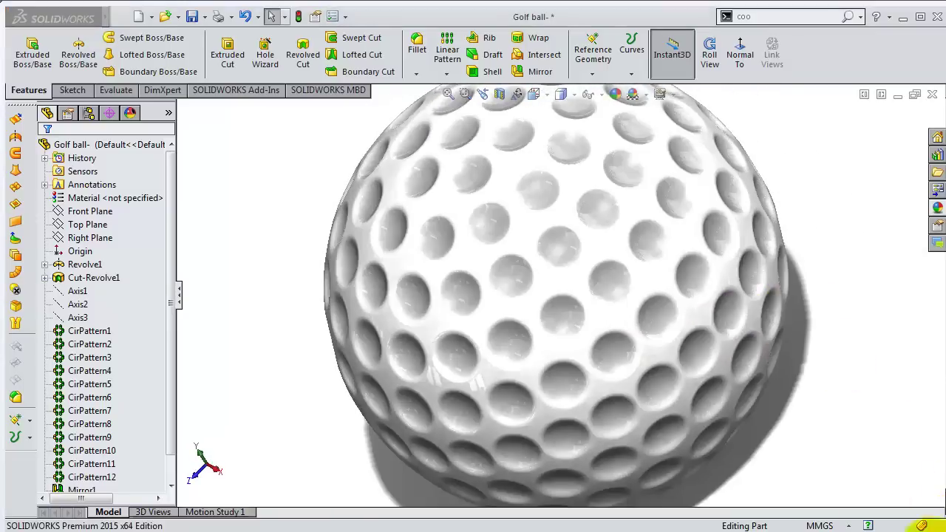
pyautogui.scroll(-3, 644, 334)
pyautogui.scroll(-1, 657, 310)
pyautogui.moveTo(642, 334)
pyautogui.mouseDown(button='middle')
pyautogui.moveTo(717, 281)
pyautogui.moveTo(663, 270)
pyautogui.moveTo(753, 269)
pyautogui.moveTo(602, 279)
pyautogui.moveTo(539, 380)
pyautogui.mouseUp(button='middle')
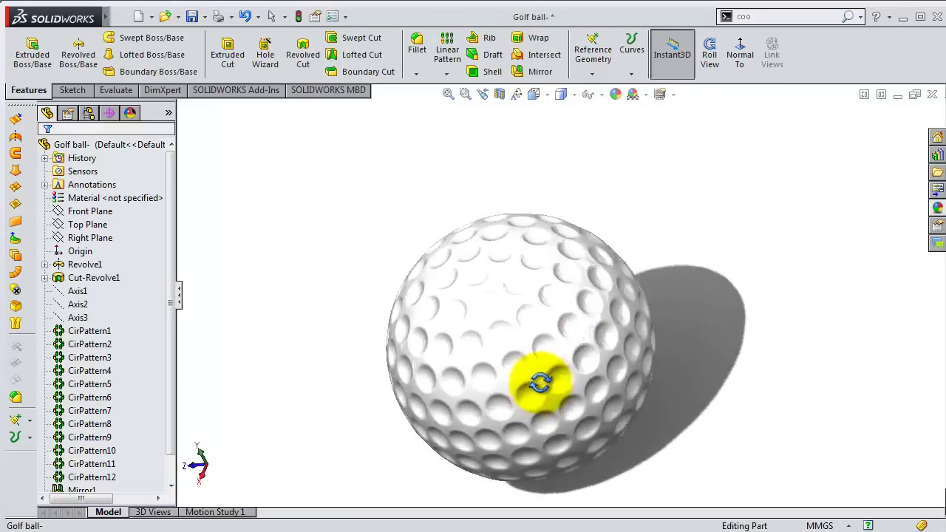
pyautogui.scroll(2, 581, 327)
pyautogui.scroll(2, 528, 321)
pyautogui.moveTo(528, 321)
pyautogui.keyDown('ctrl'); pyautogui.mouseDown(button='middle')
pyautogui.moveTo(604, 325)
pyautogui.moveTo(598, 339)
pyautogui.mouseUp(button='middle'); pyautogui.keyUp('ctrl')
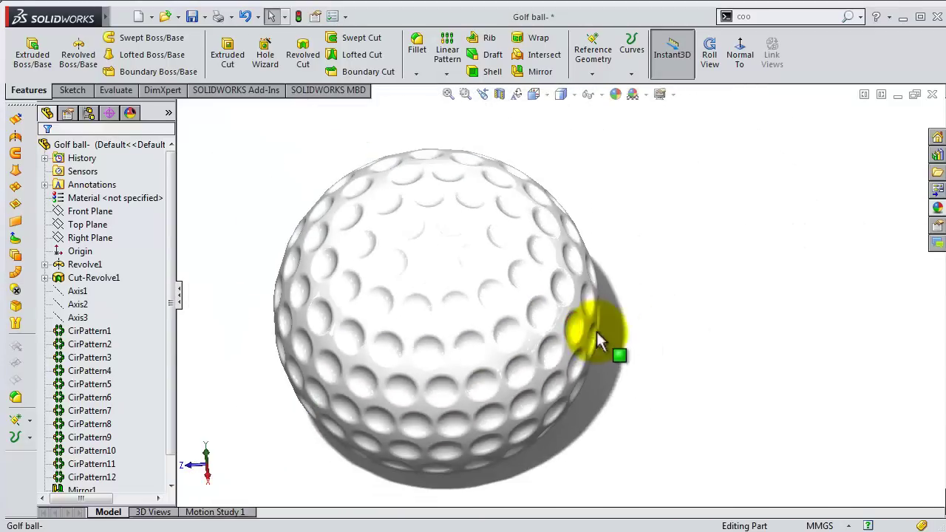